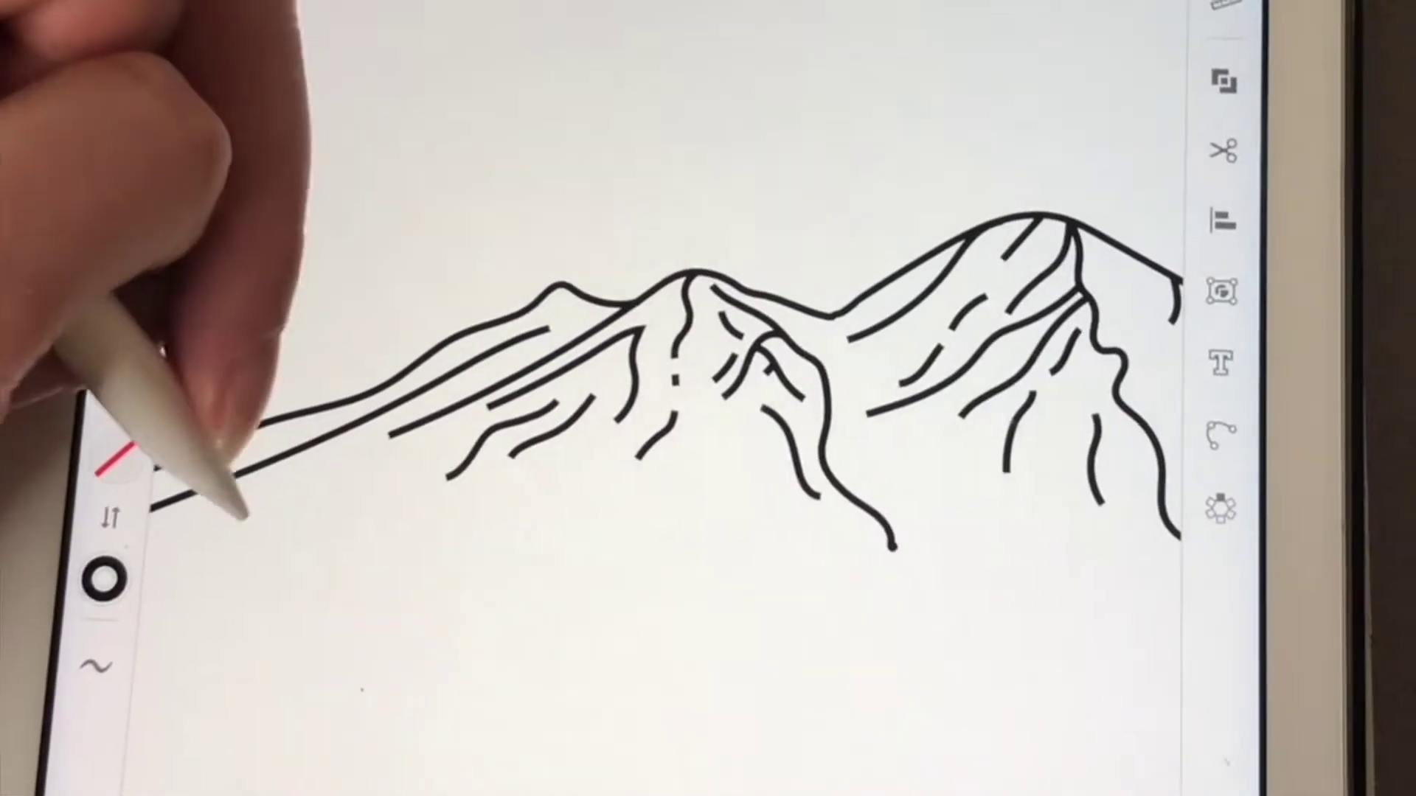
Add short freehand contour strokes to the slopes of the mountain sketches, including two branching from the central peak's lower ridge.
mouse_move(241, 528)
mouse_down()
mouse_move(318, 483)
mouse_move(376, 484)
mouse_up()
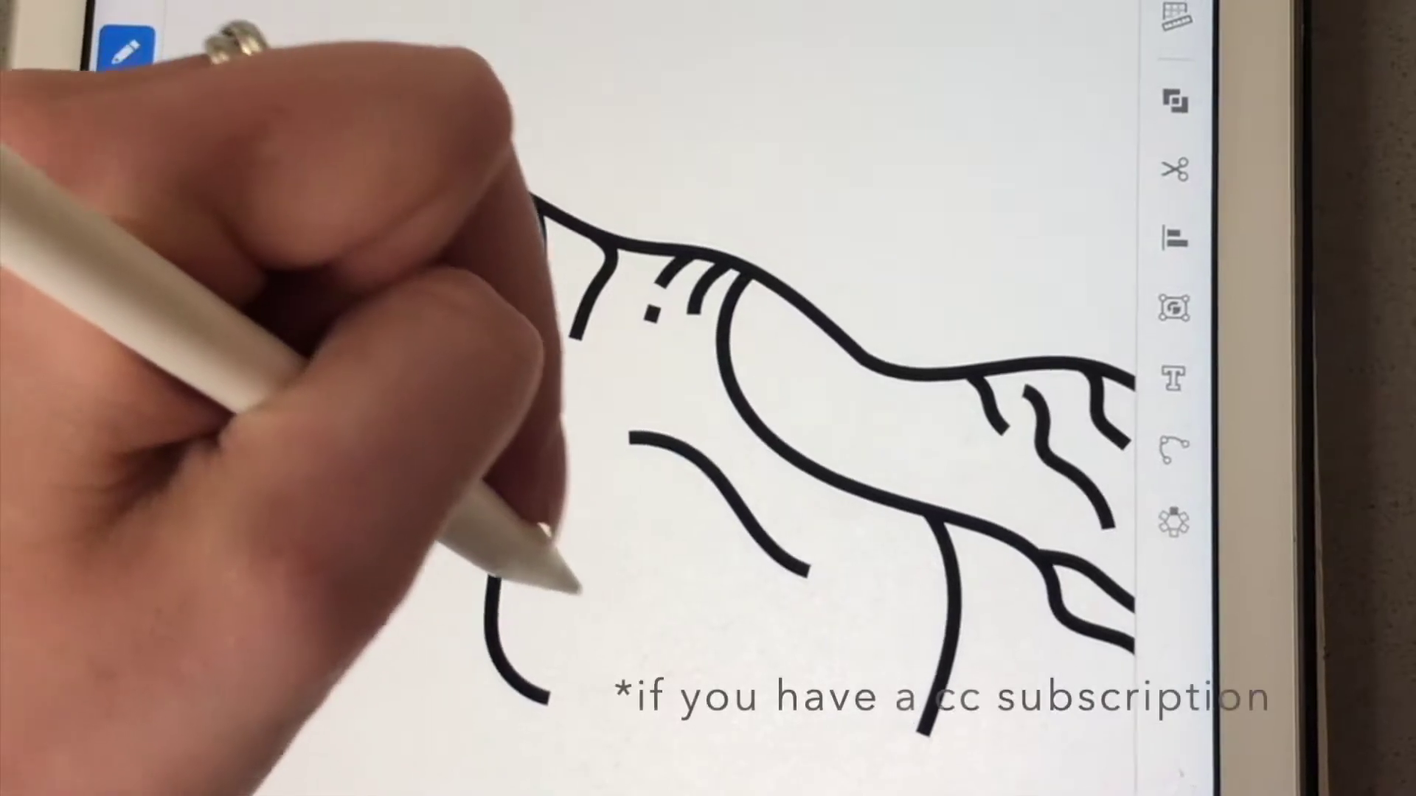
drag(490, 561, 685, 638)
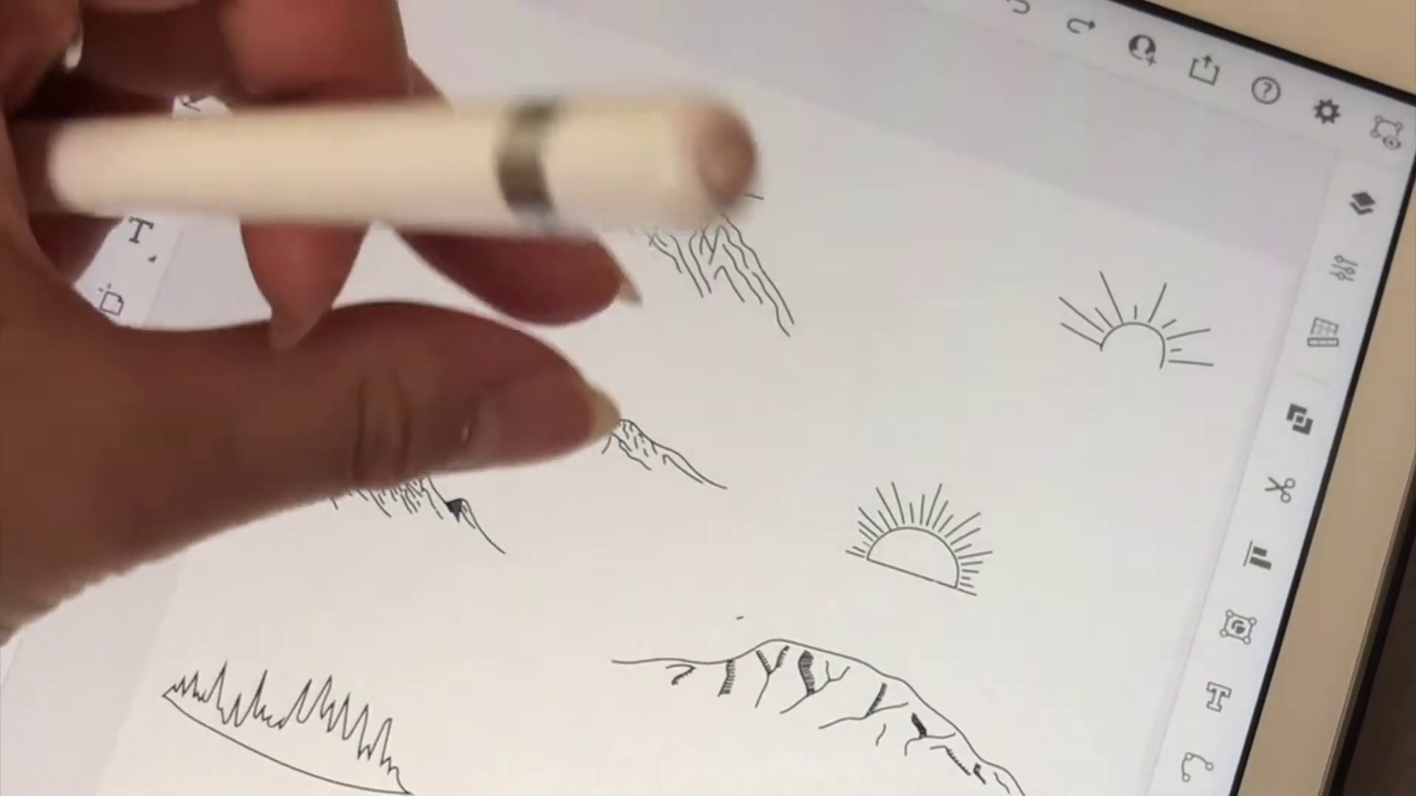
scroll(663, 443, up, 5)
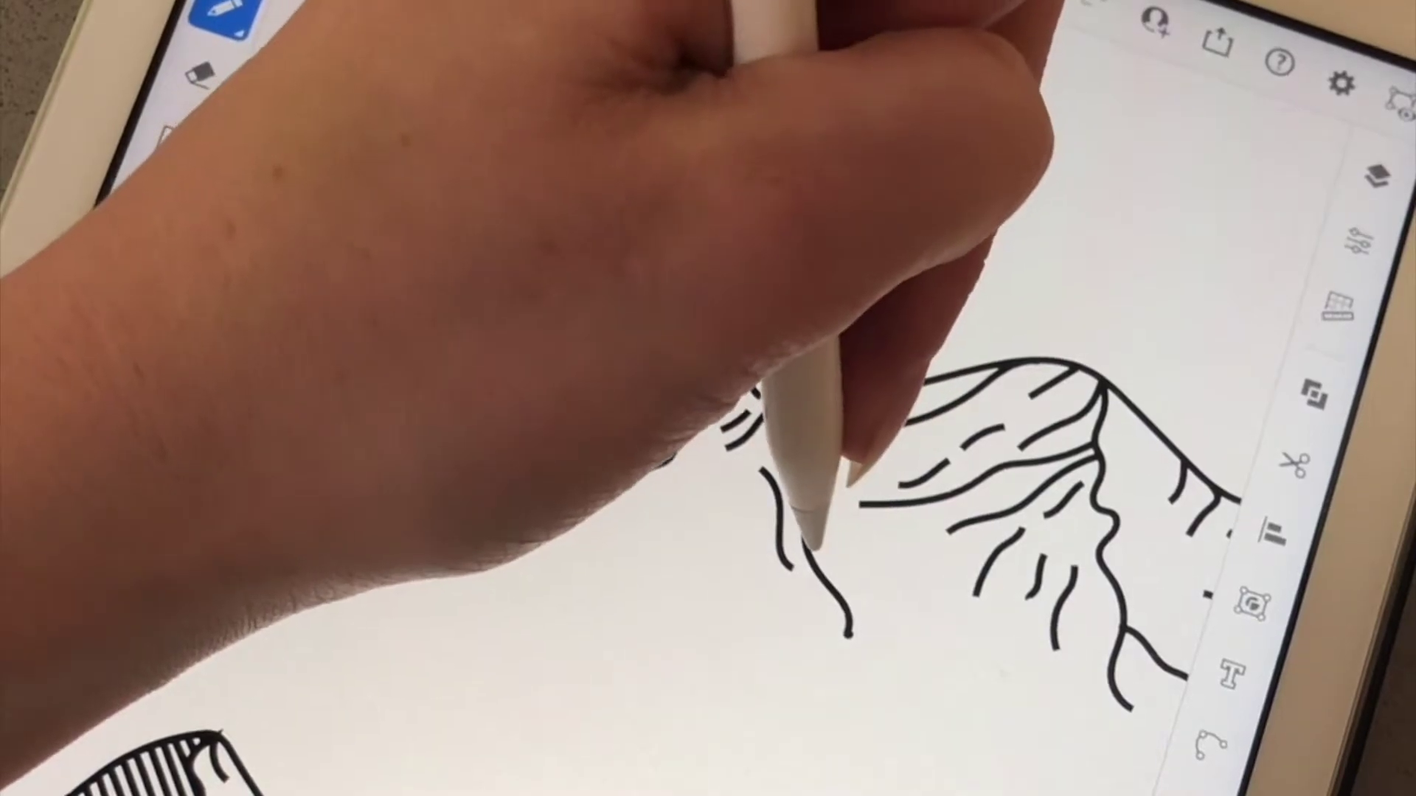
mouse_move(814, 549)
mouse_down()
mouse_move(903, 593)
mouse_move(938, 634)
mouse_up()
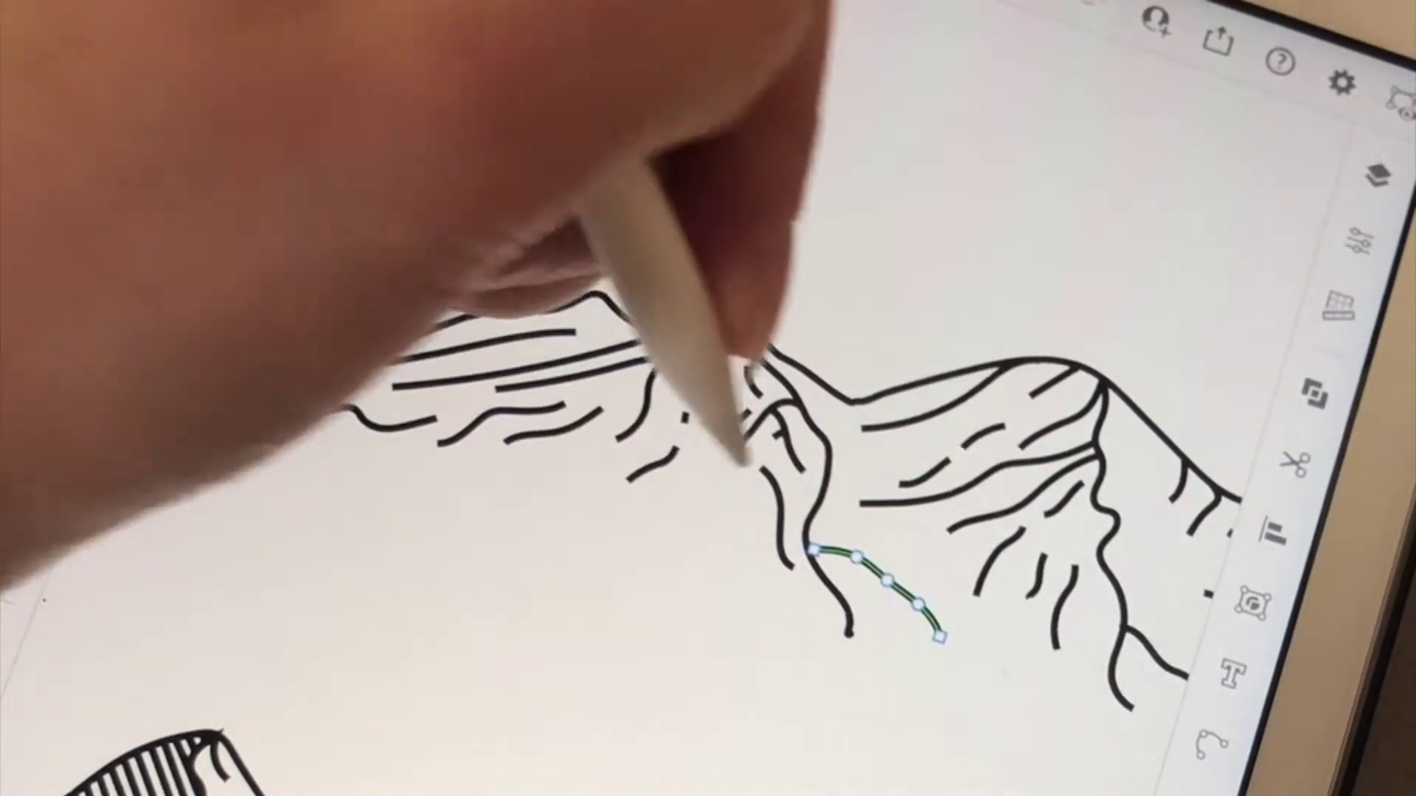
drag(771, 499, 702, 540)
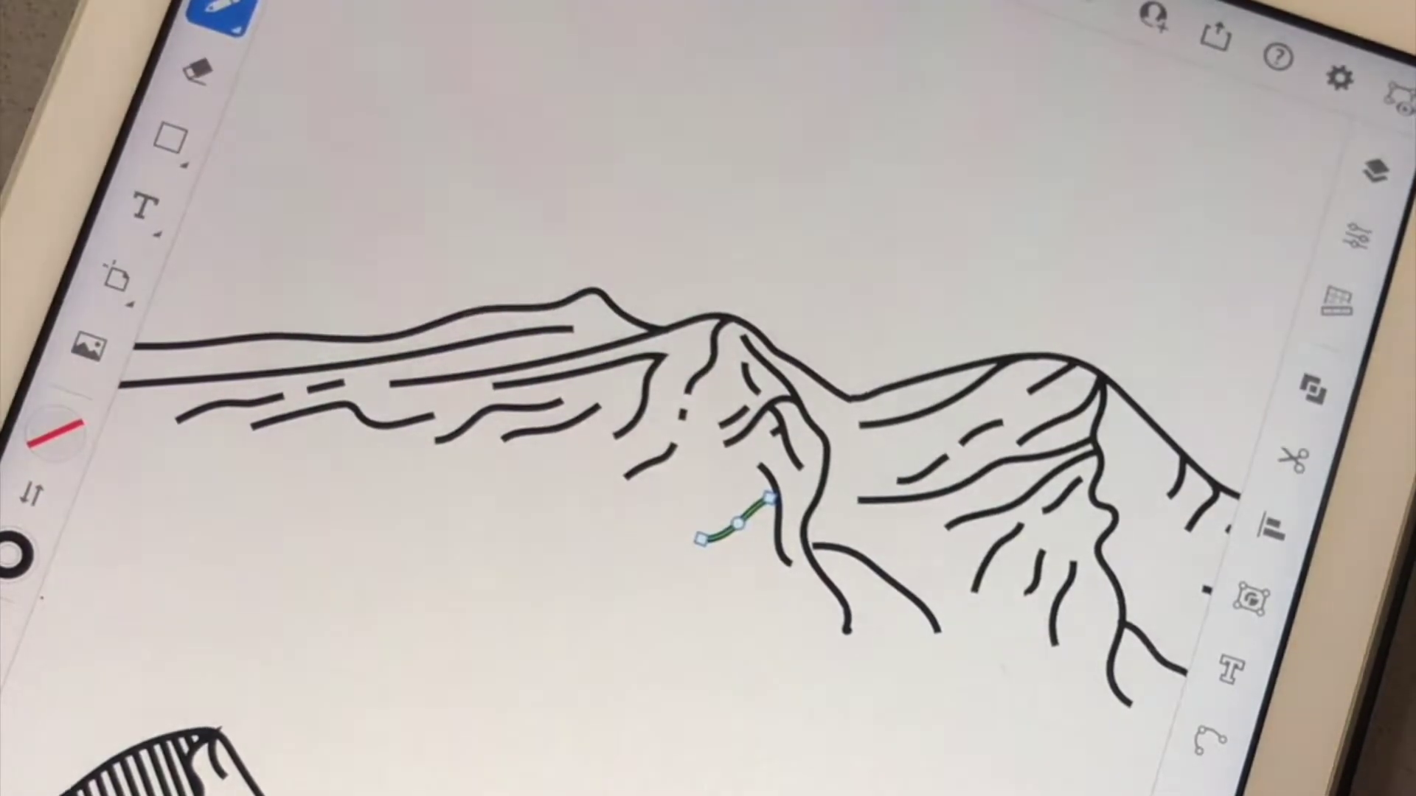
Quick-export the Untitled-51 sketch sheet as an Ai file and send it through AirDrop.
scroll(564, 457, down, 5)
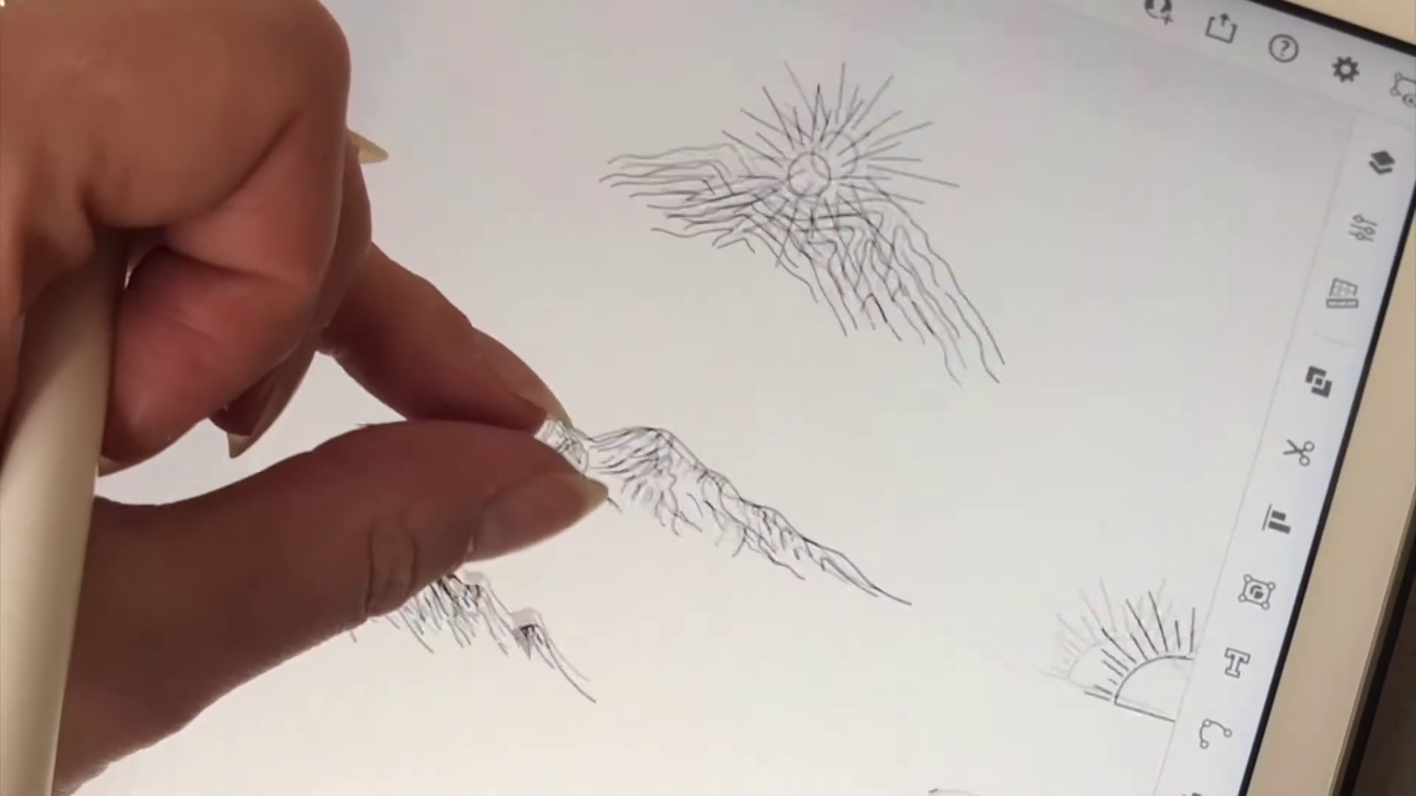
scroll(564, 457, down, 5)
scroll(516, 413, up, 3)
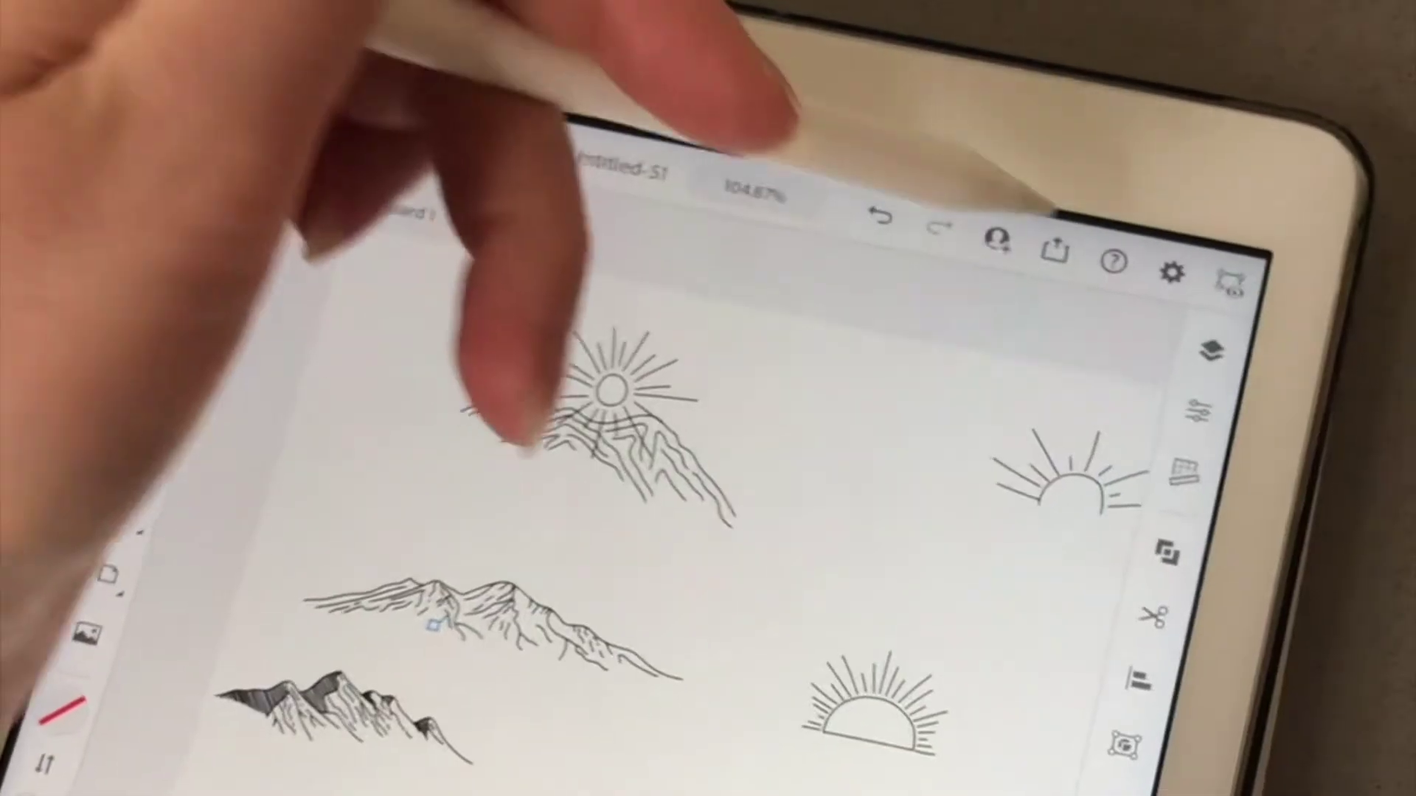
click(1054, 250)
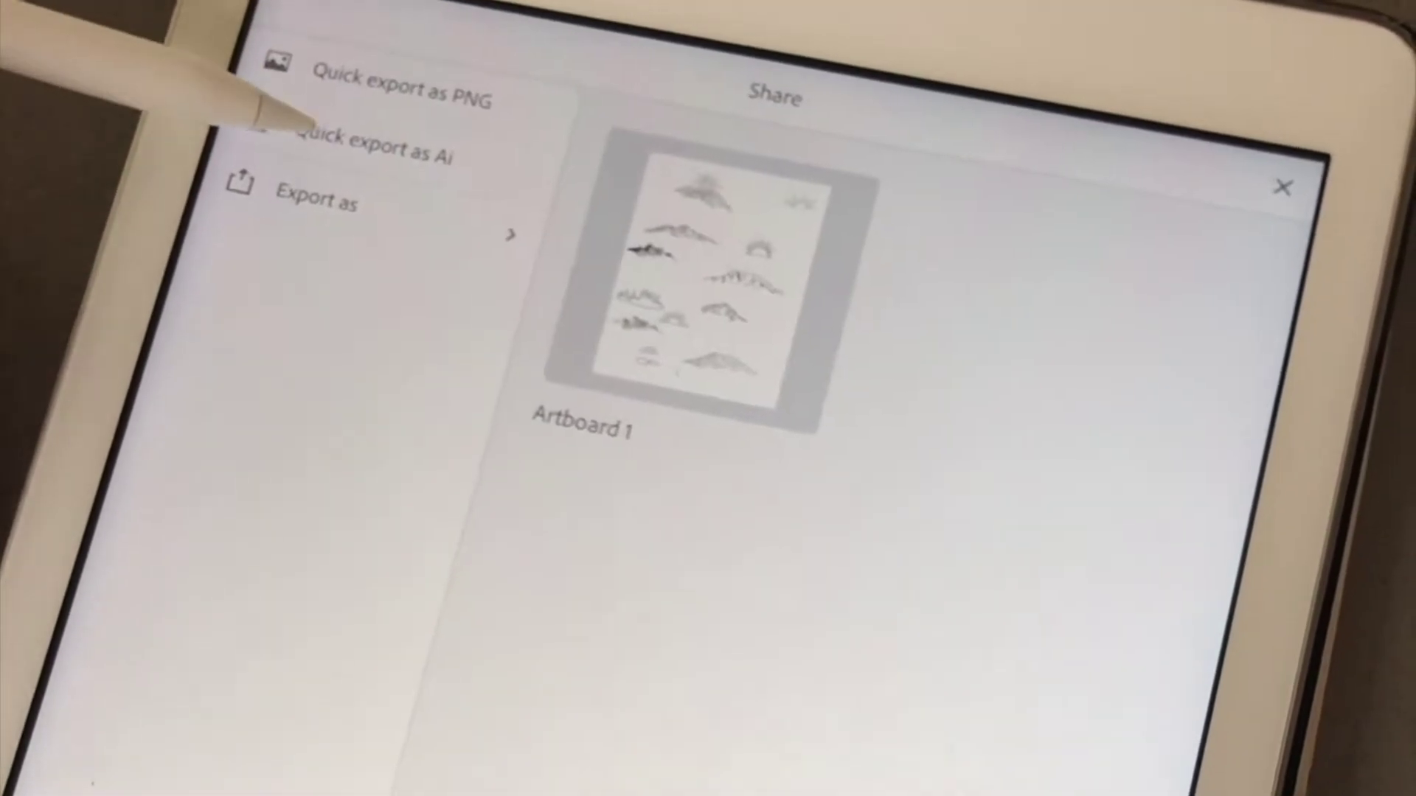
click(255, 136)
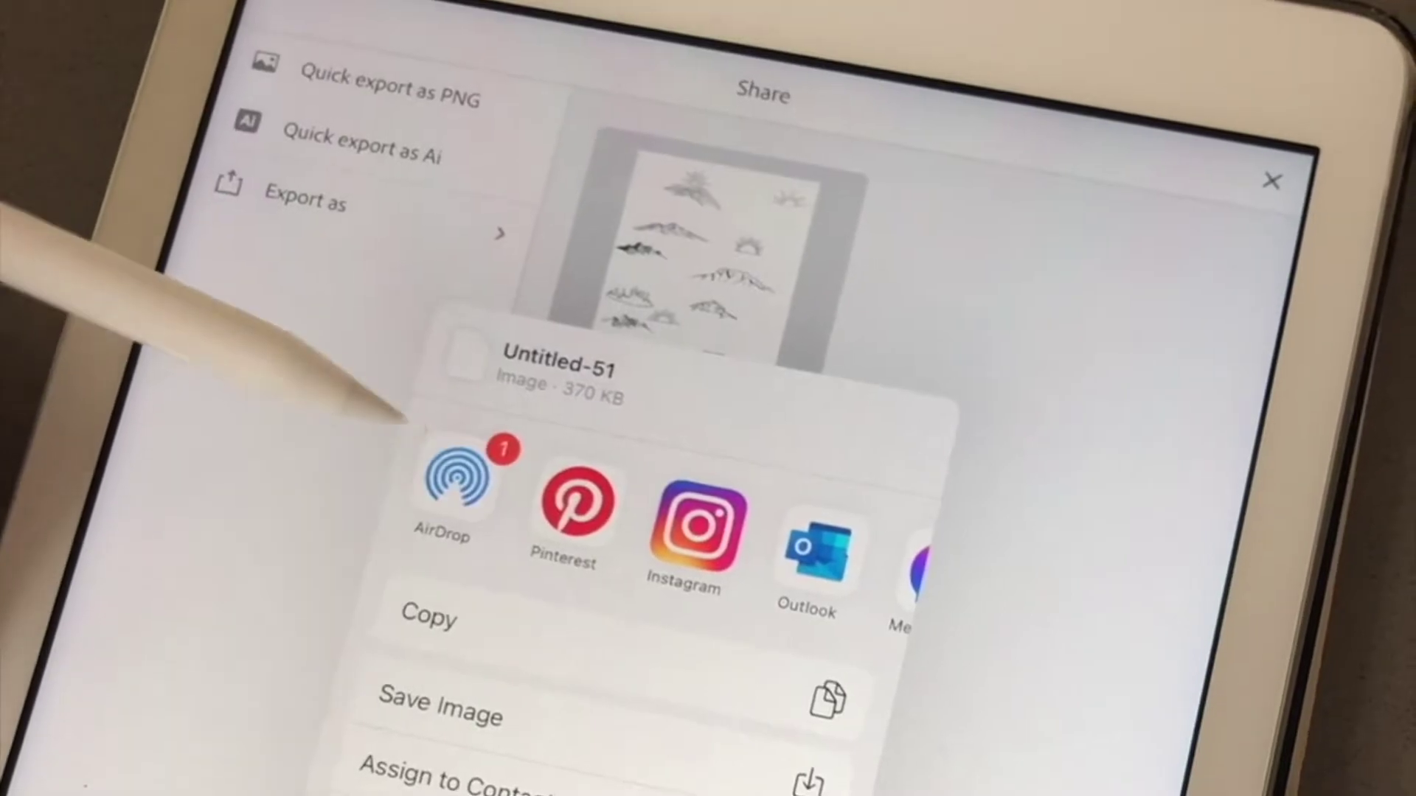
click(453, 479)
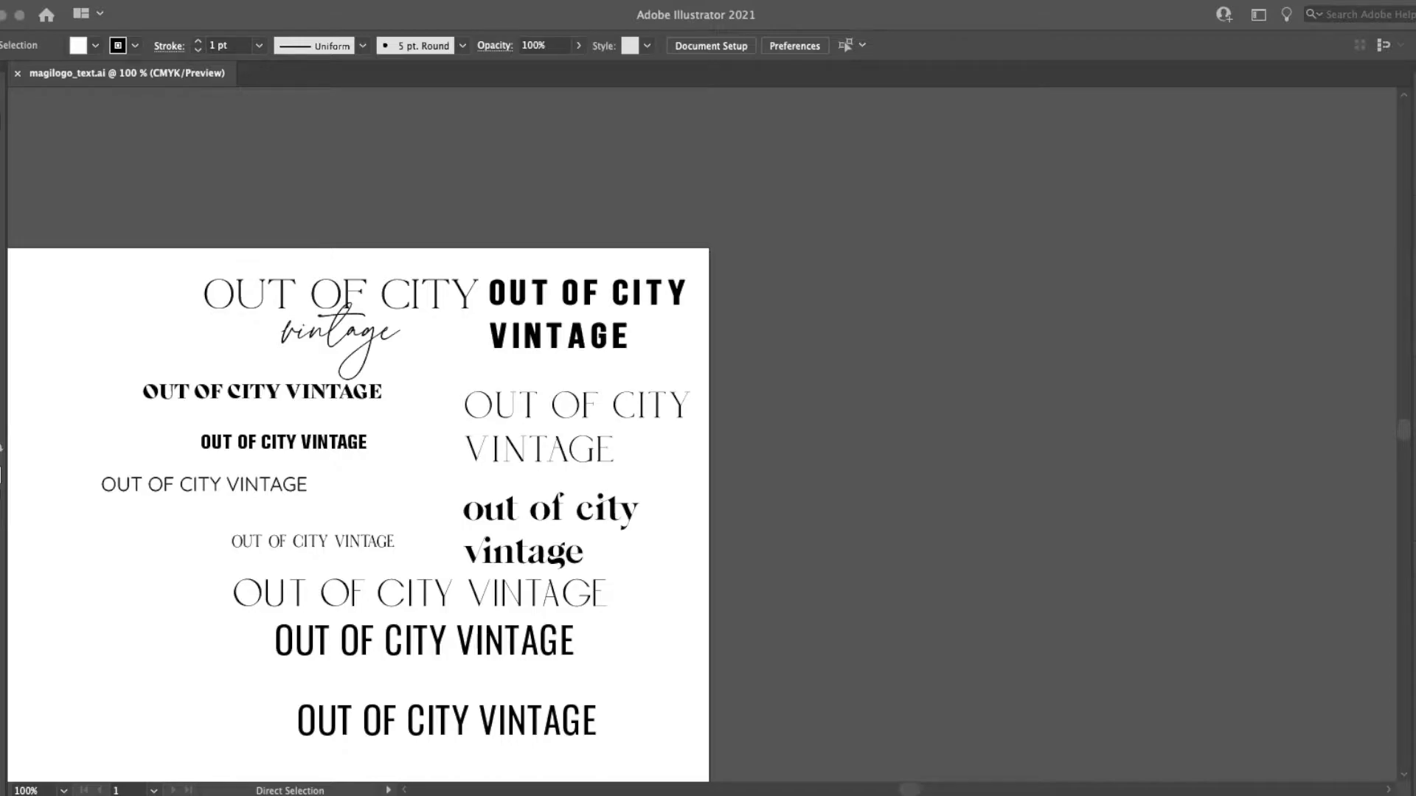
Switch to Illustrator on the desktop and review the OUT OF CITY VINTAGE font variations in magilogo_text.ai.
scroll(618, 392, down, 3)
scroll(618, 392, left, 3)
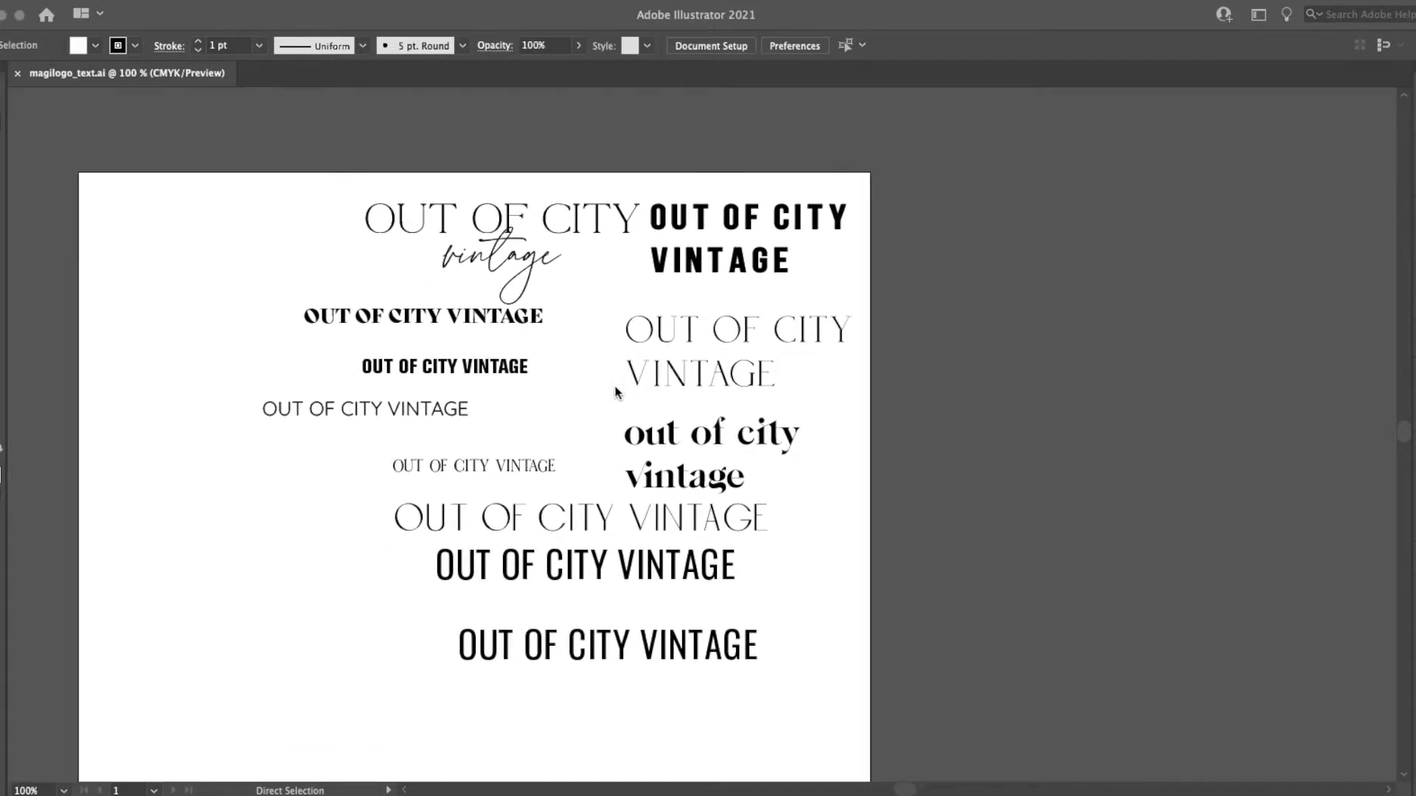
scroll(617, 393, down, 3)
scroll(618, 392, left, 2)
scroll(635, 393, up, 3)
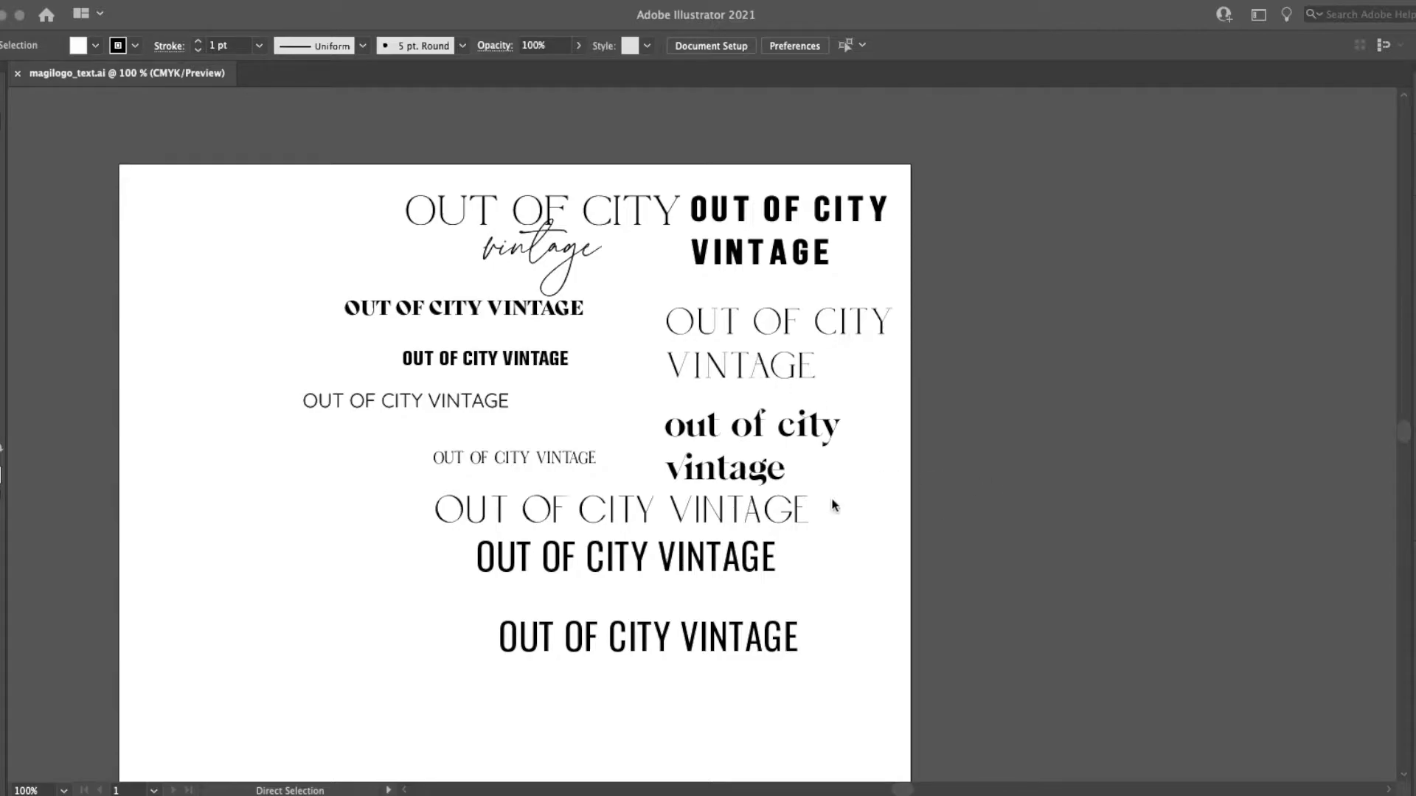
scroll(707, 501, down, 3)
Show the stroke settings and open the recent file magilogos_ideas.ai.
key(super+F10)
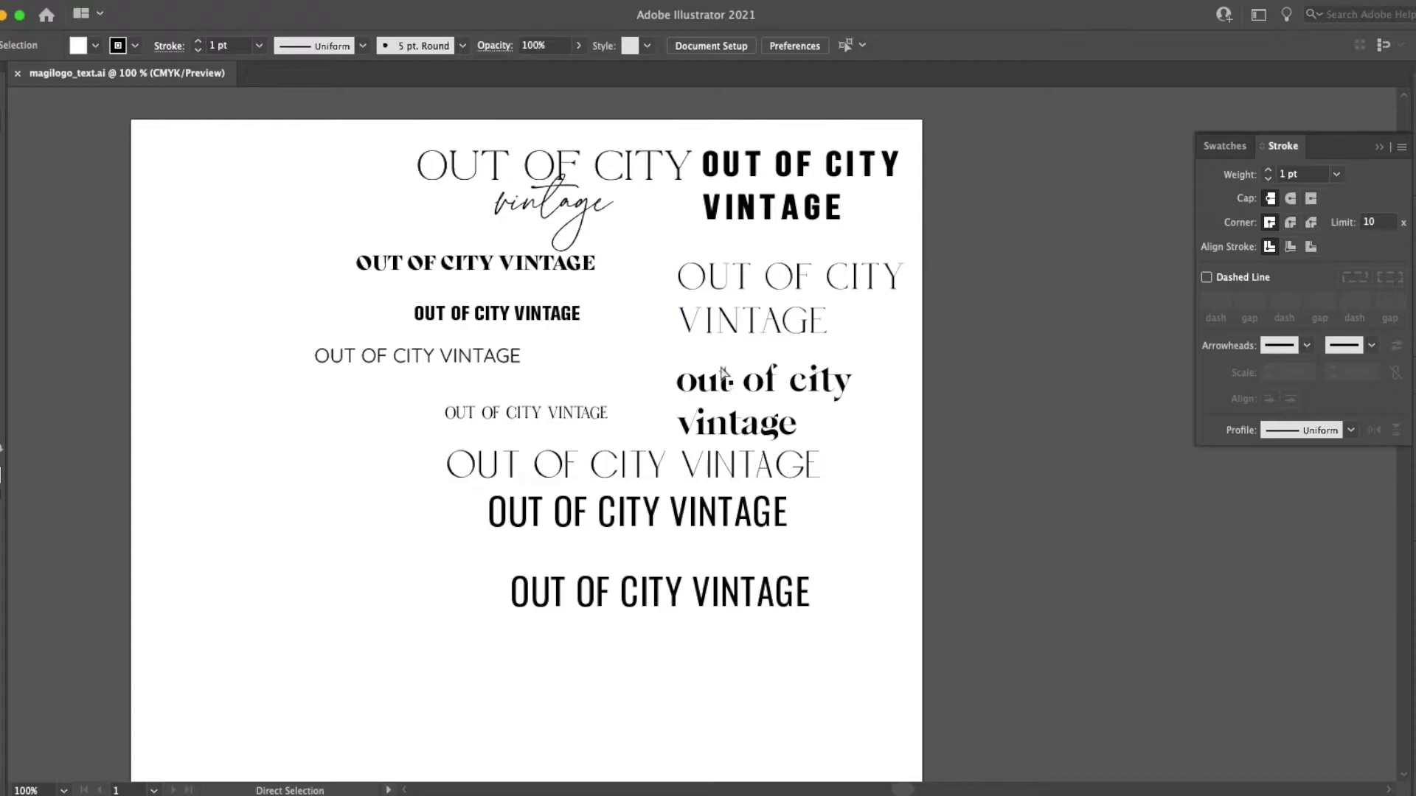
click(23, 1)
mouse_move(59, 65)
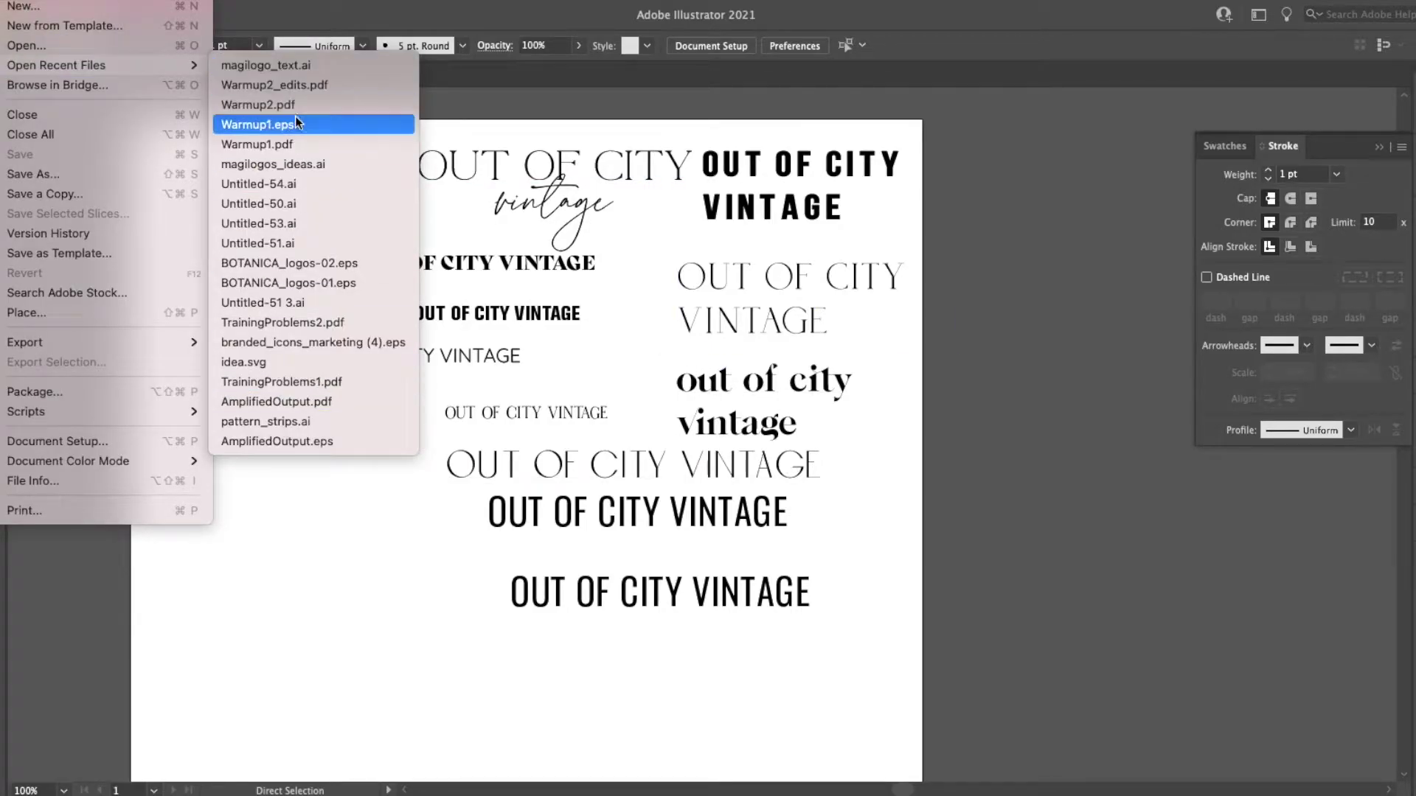
key(Escape)
click(22, 2)
mouse_move(59, 59)
click(295, 158)
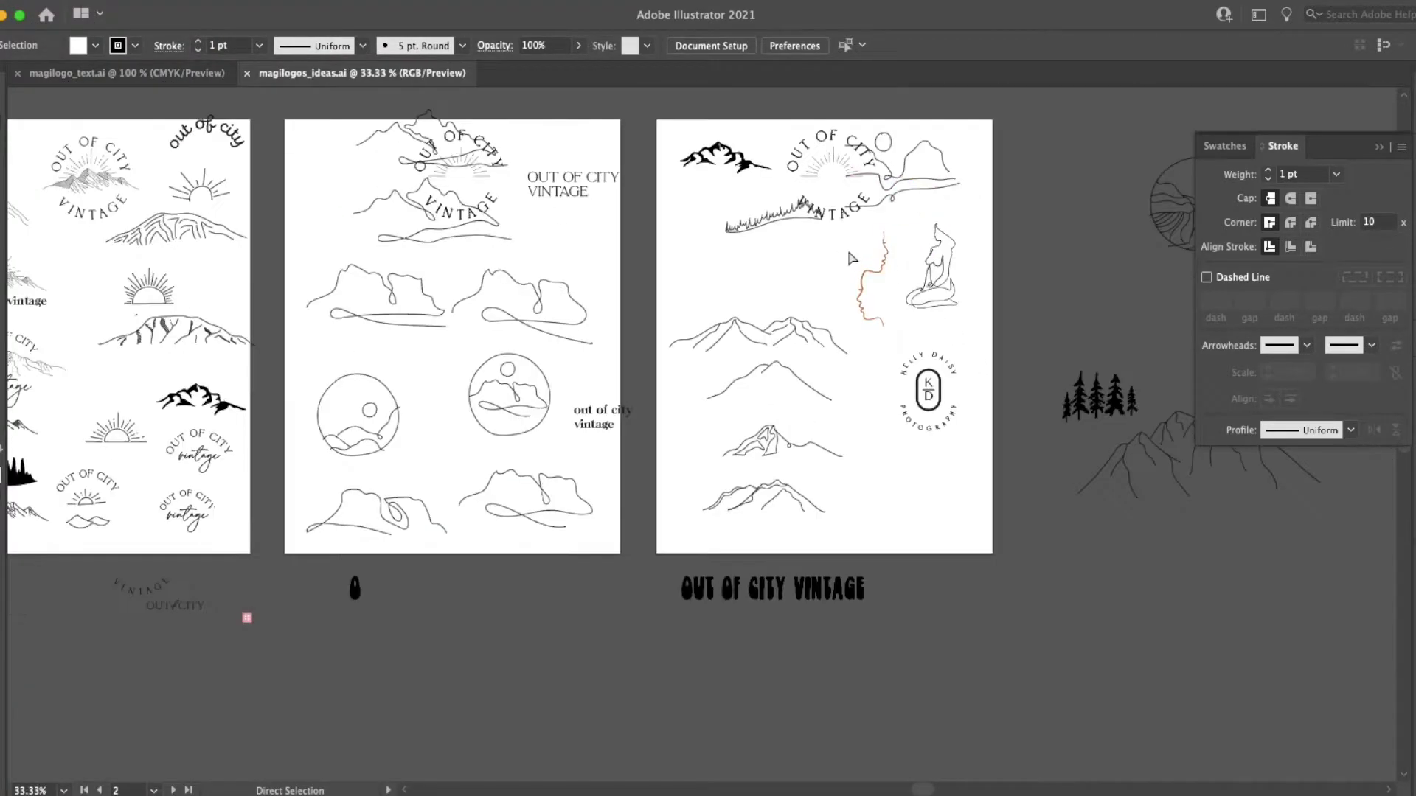
Move the orange face profile and the seated figure line art off the third artboard onto the pasteboard.
key(v)
drag(879, 234, 1289, 554)
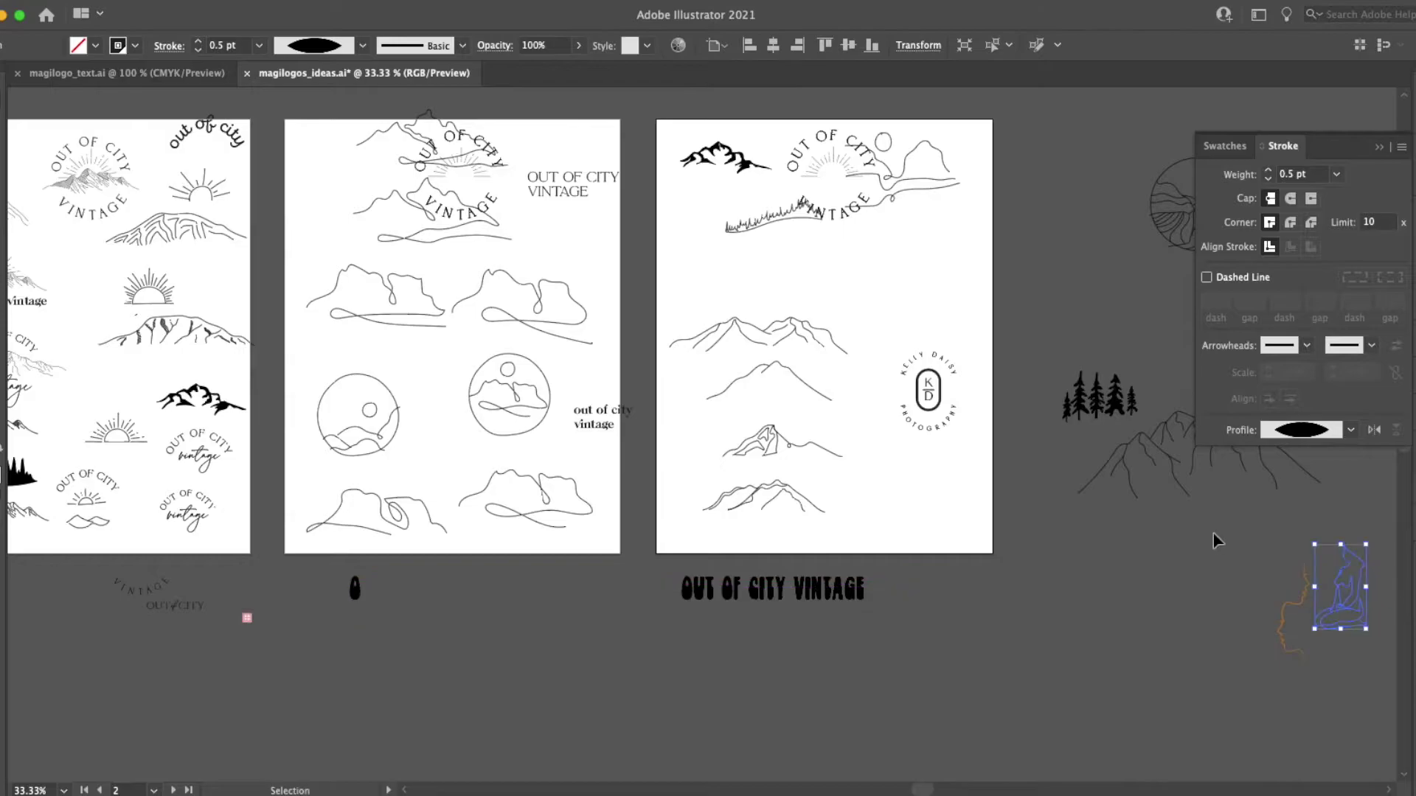
click(1213, 534)
Move the two-line "out of city vintage" text below the middle artboard and the overlapping curved VINTAGE text clear of the mountain drawings.
scroll(814, 353, left, 5)
scroll(814, 352, up, 2)
drag(769, 453, 662, 613)
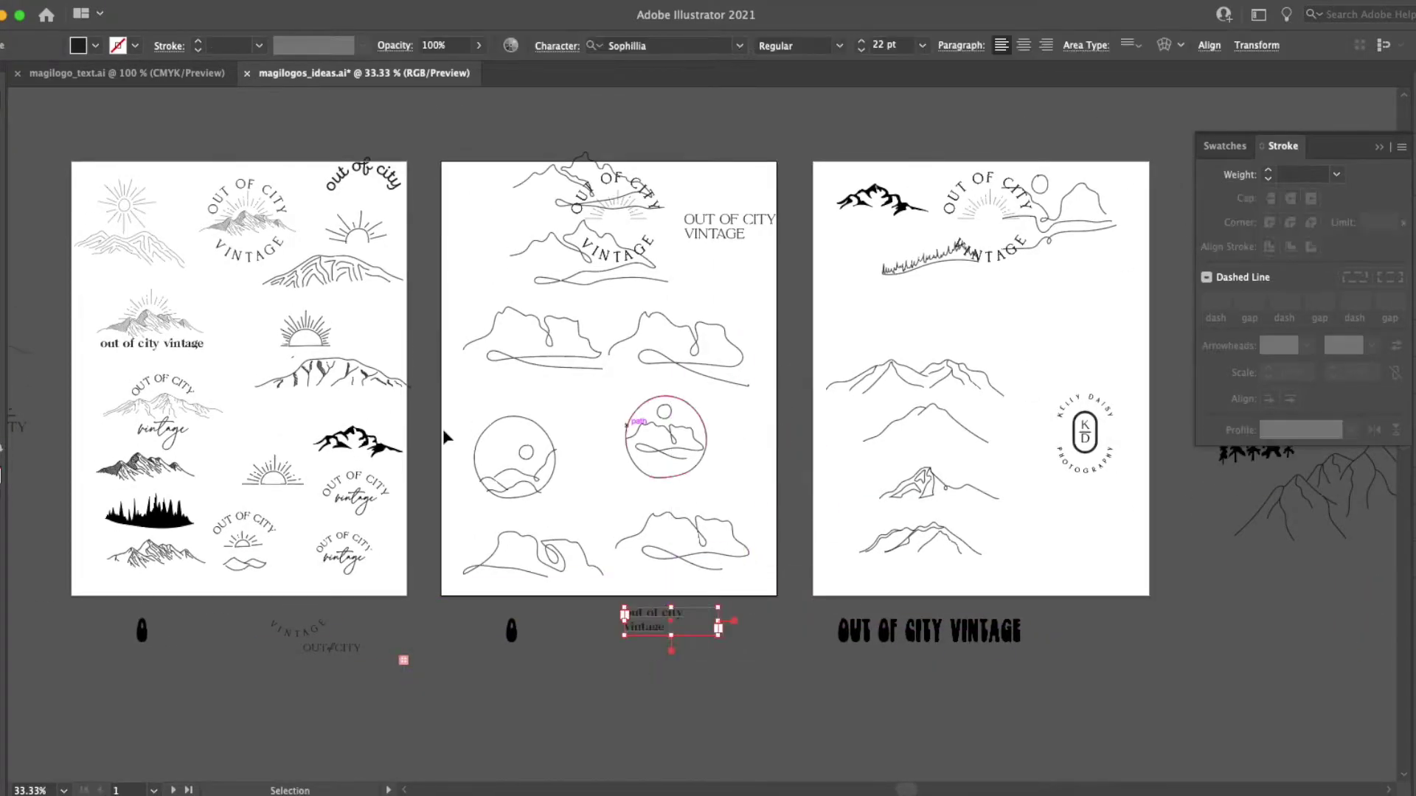
drag(647, 219, 733, 258)
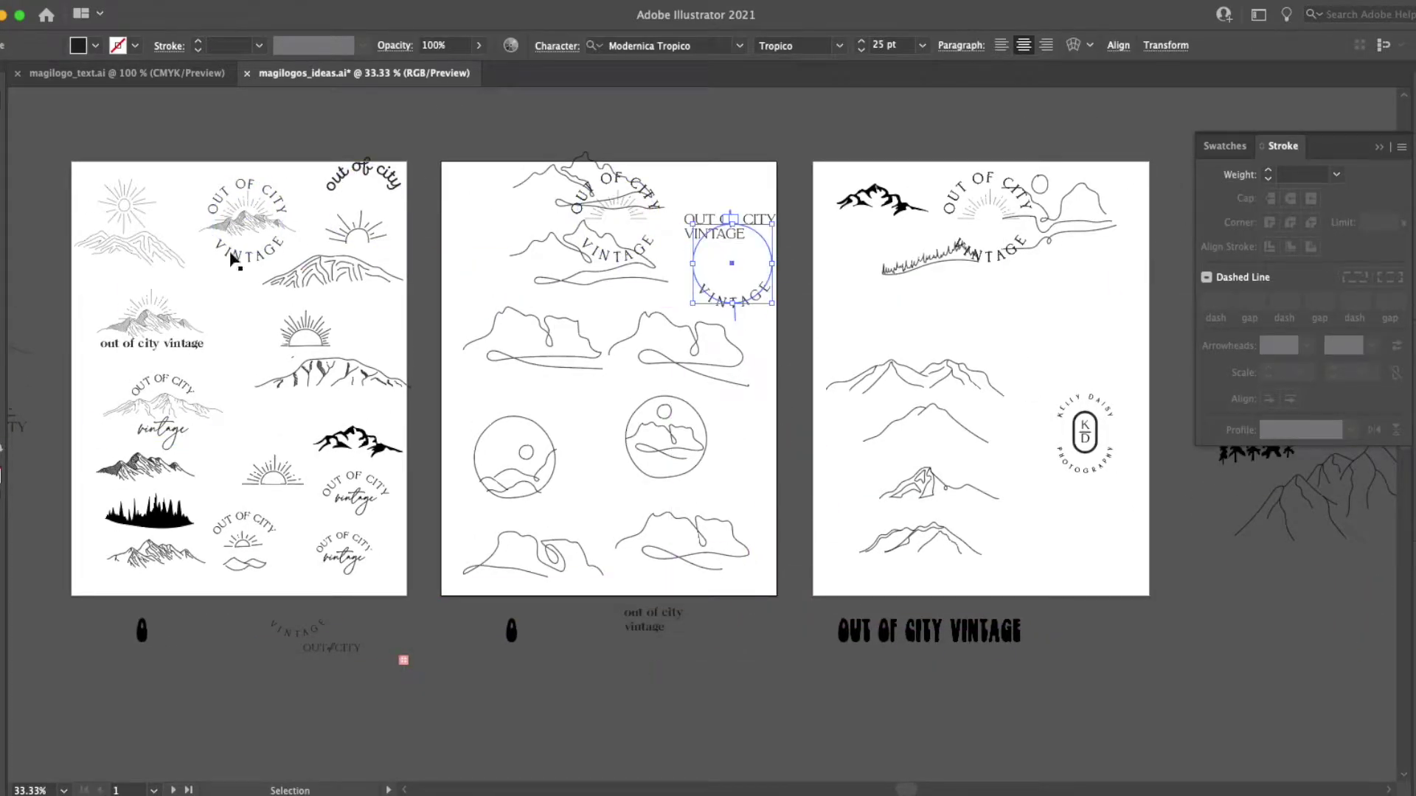
click(963, 196)
click(792, 298)
Look over the logo concepts spread across the artboards in magilogos_ideas.ai.
scroll(792, 299, left, 3)
scroll(792, 299, down, 1)
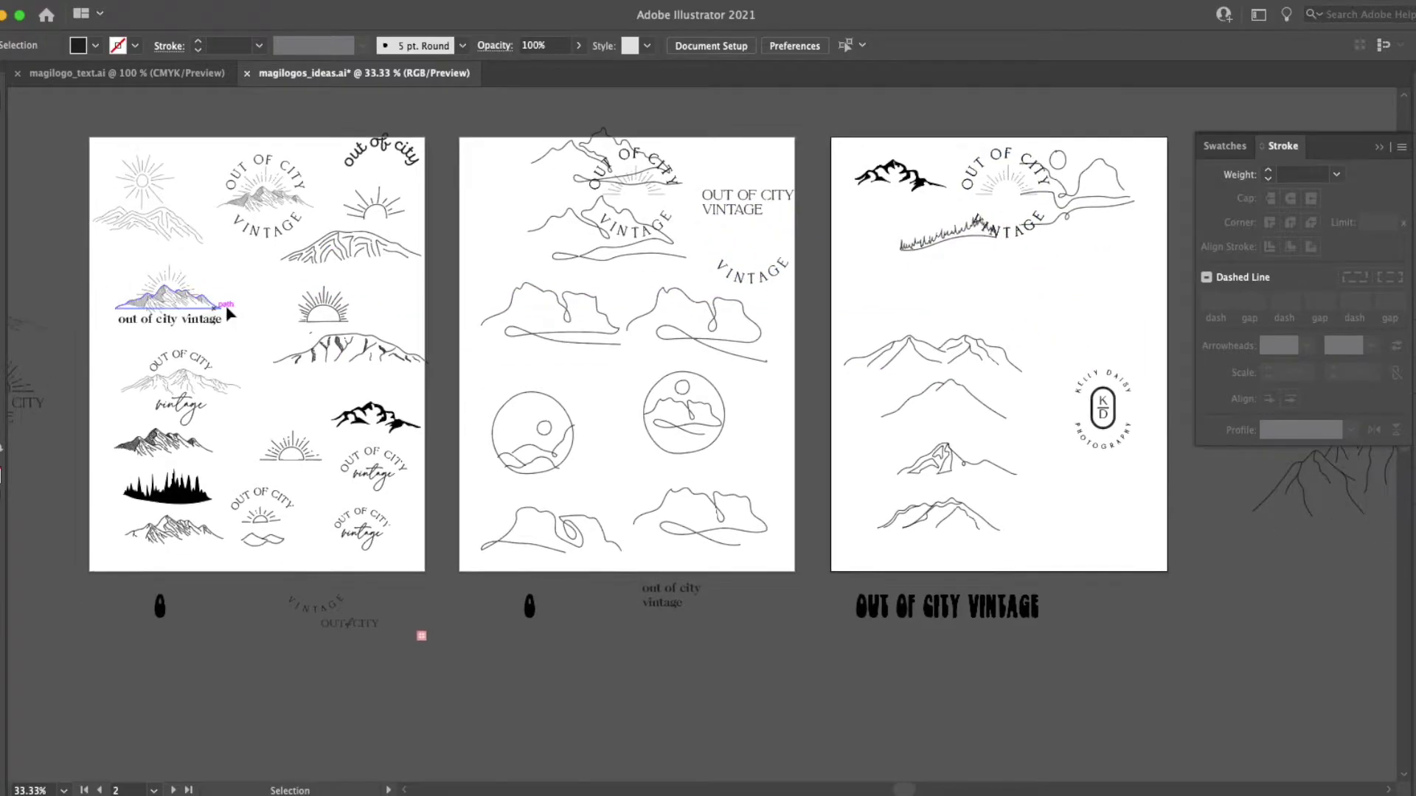
scroll(238, 295, up, 2)
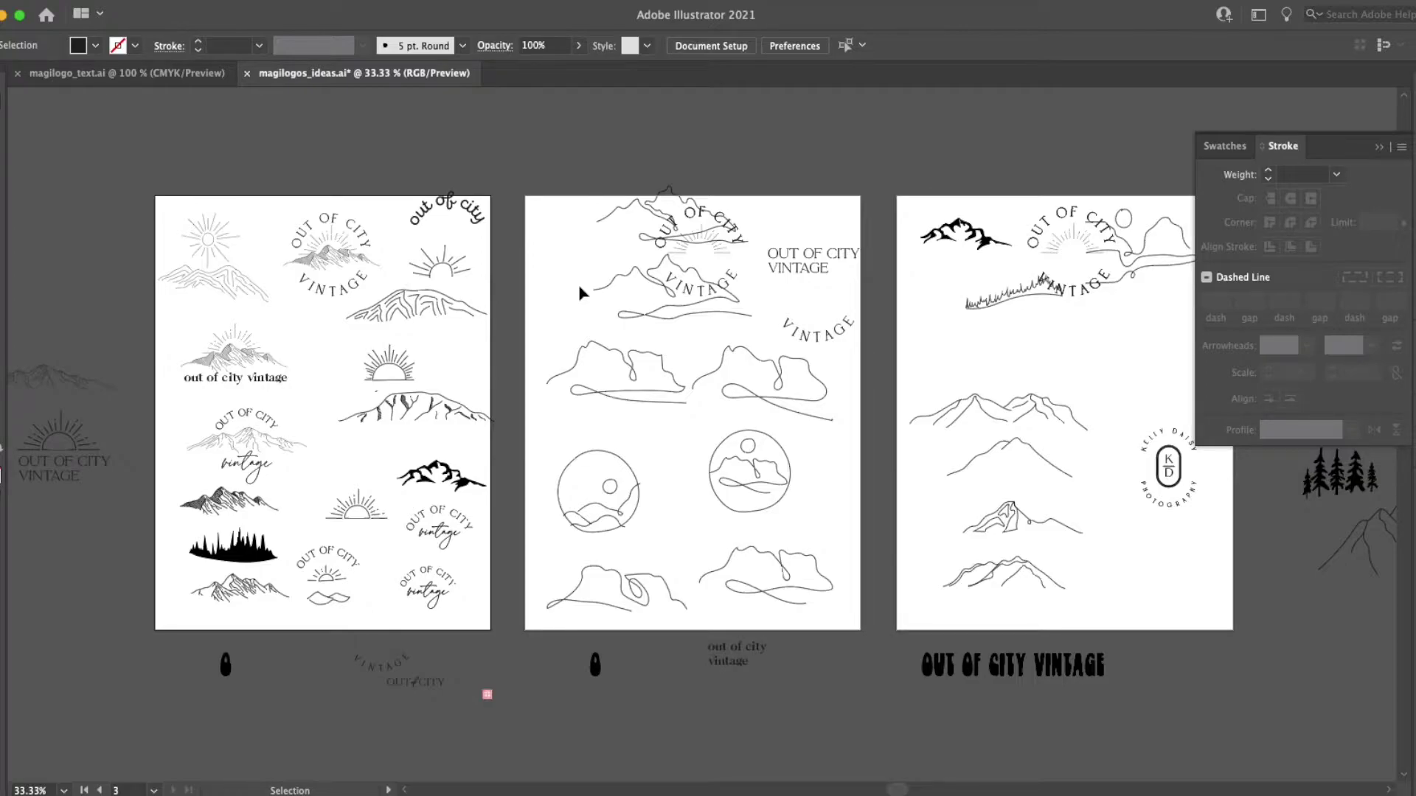
click(1016, 573)
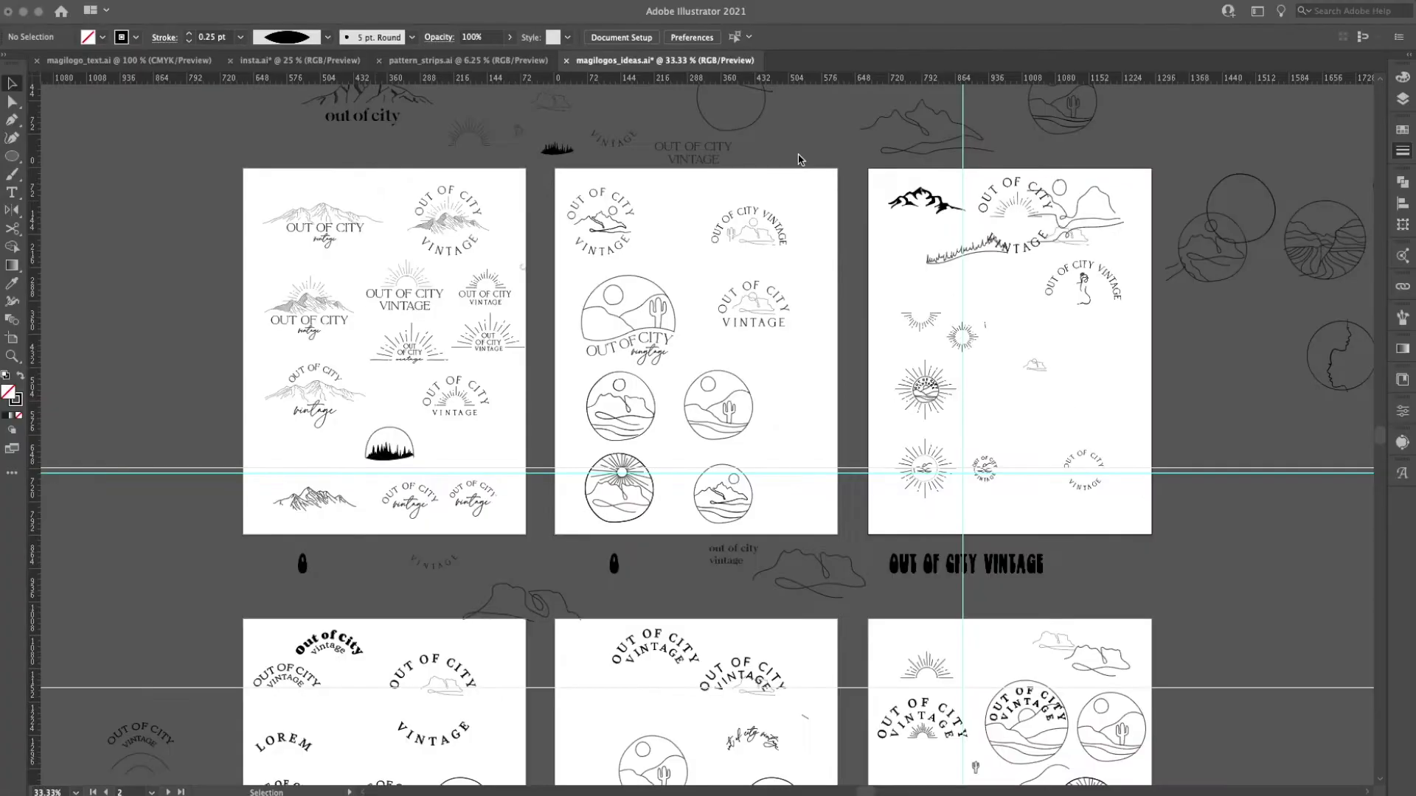
scroll(798, 162, down, 10)
scroll(798, 161, up, 6)
scroll(794, 158, left, 4)
key(super+alt+p)
click(851, 282)
key(Escape)
Create a new document and copy the three shaded and outlined mountain logos from magilogos_ideas.ai's first artboard into it.
key(super+n)
key(Return)
click(659, 59)
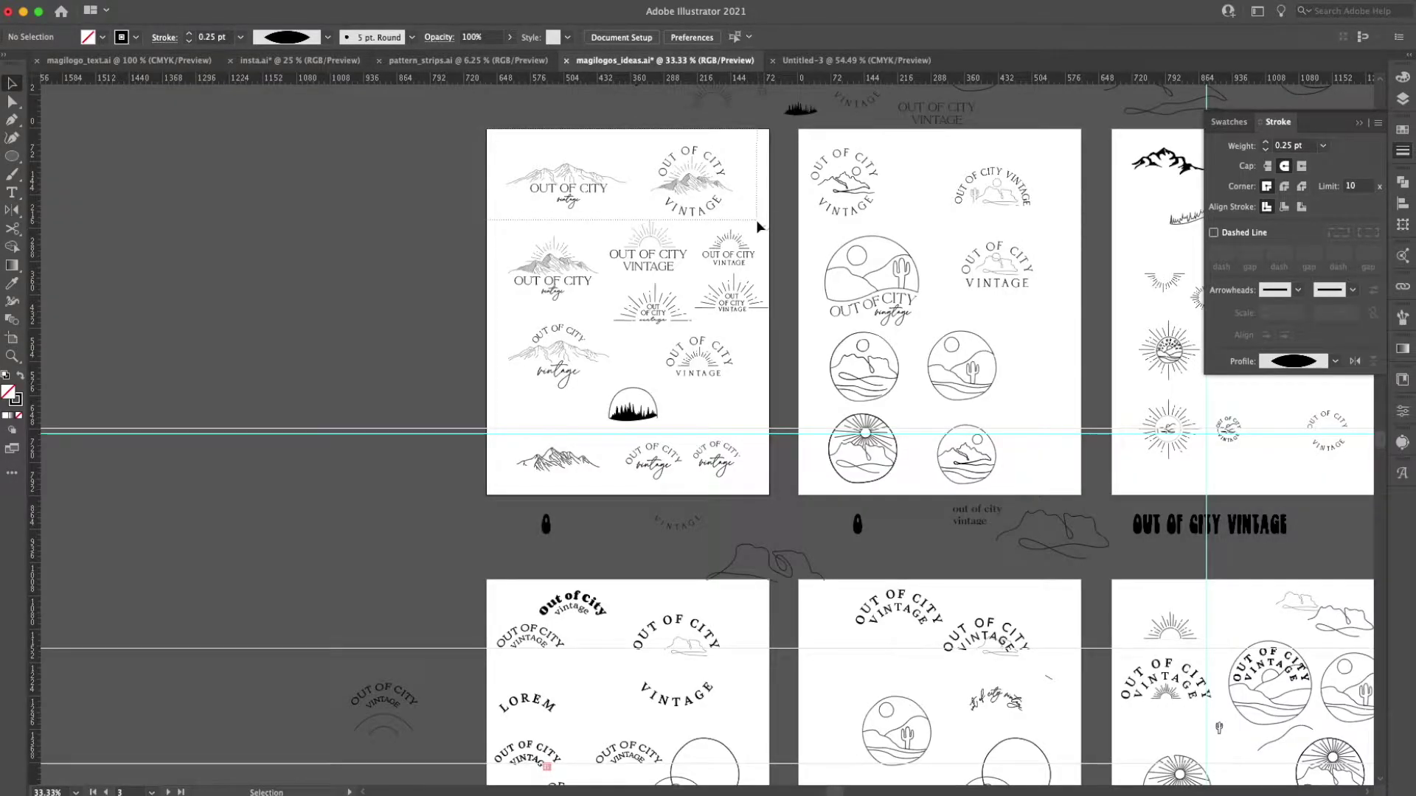
drag(755, 220, 755, 220)
drag(493, 233, 590, 304)
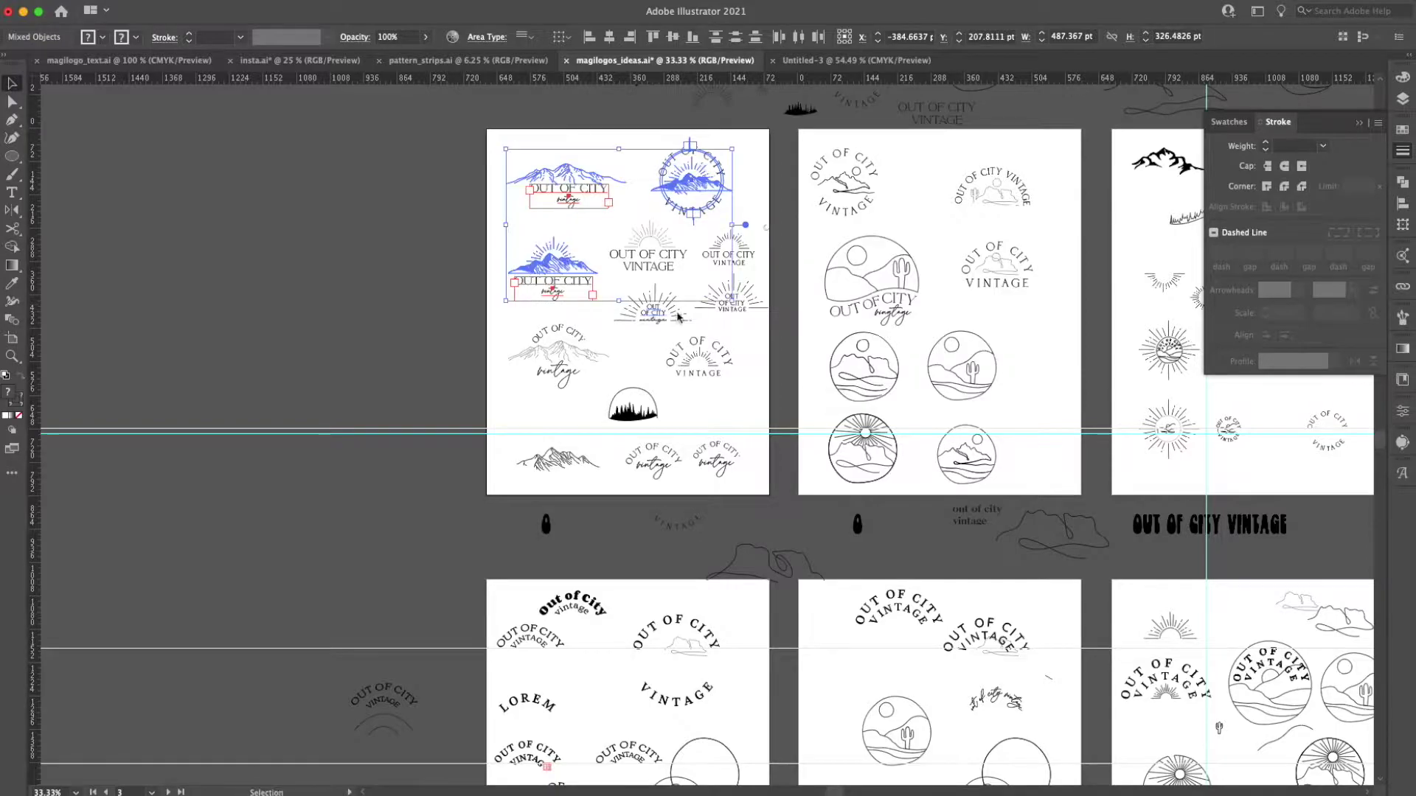
key(super+c)
key(ctrl+Tab)
key(super+v)
Duplicate the new document's artboard beside the original to get a second page.
key(alt+super+p)
click(844, 284)
drag(636, 190, 1115, 191)
key(v)
Move the circular mountain and sun logo above the other two logos on the first artboard.
click(825, 369)
drag(826, 369, 583, 232)
key(shift+super+a)
Rework the text under the wide mountain outline into the single line OUT OF CITY VINTAGE, replacing the script word and widening its text box.
drag(649, 382, 620, 389)
triple_click(532, 408)
key(BackSpace)
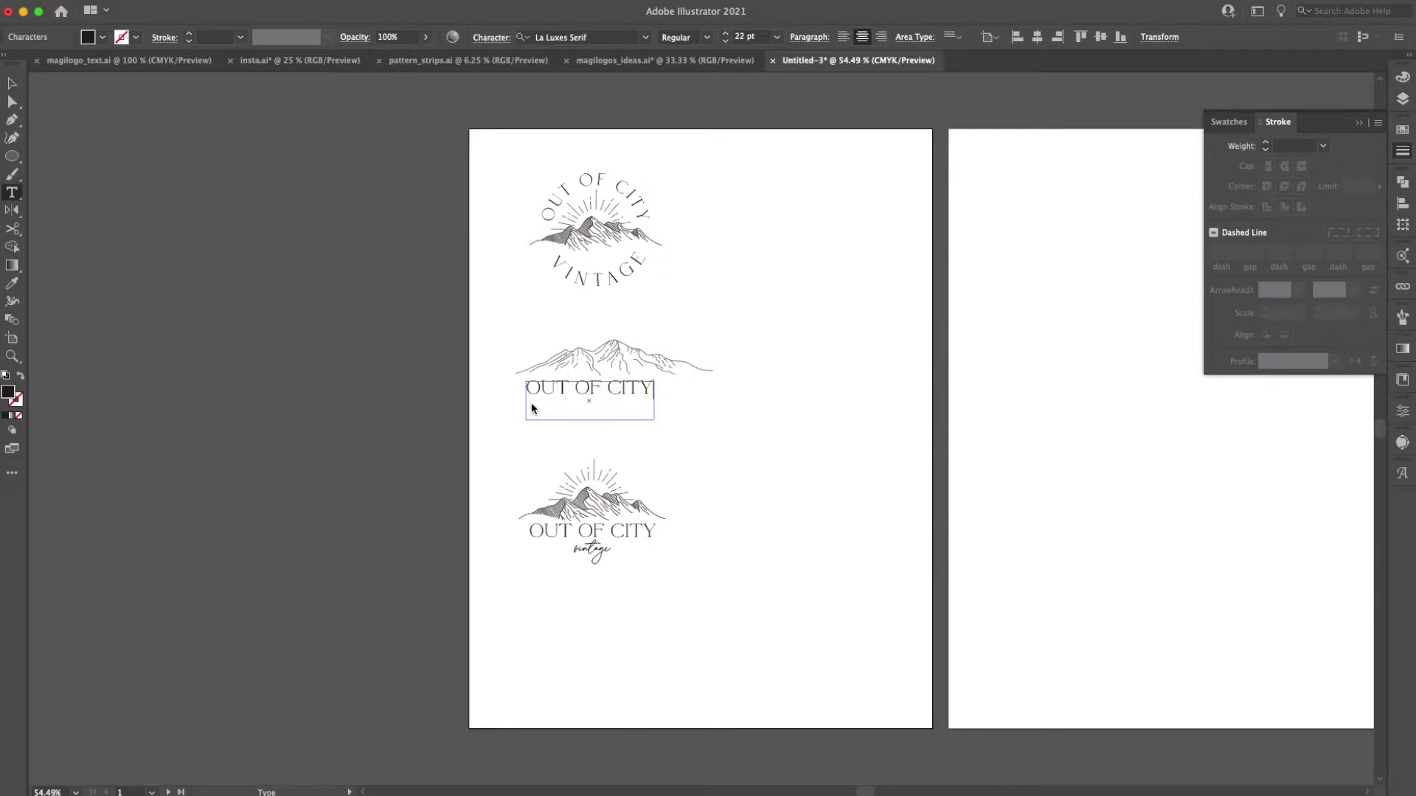
key(Escape)
drag(654, 399, 770, 399)
drag(726, 387, 682, 389)
click(745, 390)
click(712, 394)
click(528, 471)
scroll(528, 471, left, 2)
key(shift+x)
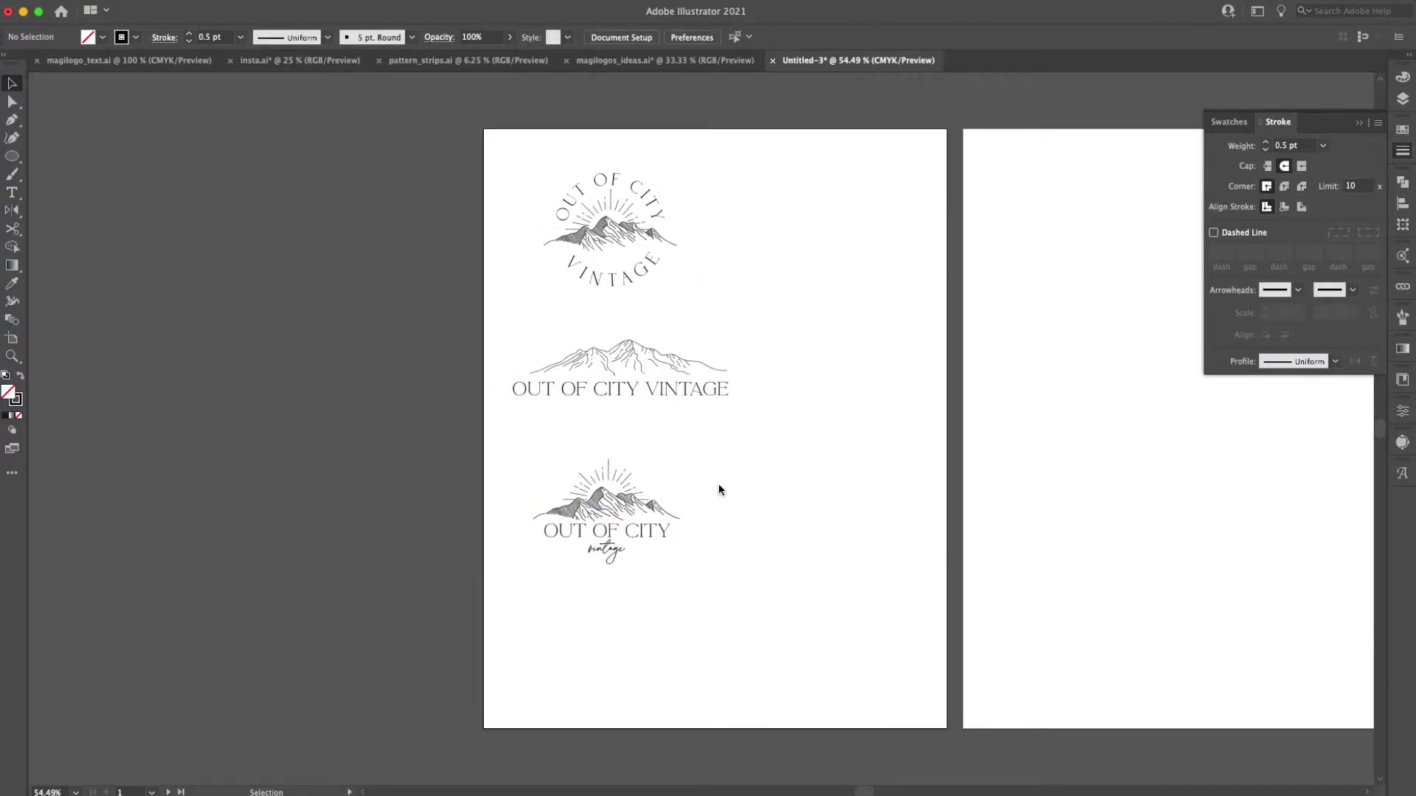
Copy the half-sun logo with two-line OUT OF CITY VINTAGE text from magilogos_ideas.ai onto the new document's second artboard.
click(664, 60)
click(537, 248)
key(super+c)
key(super+grave)
key(super+v)
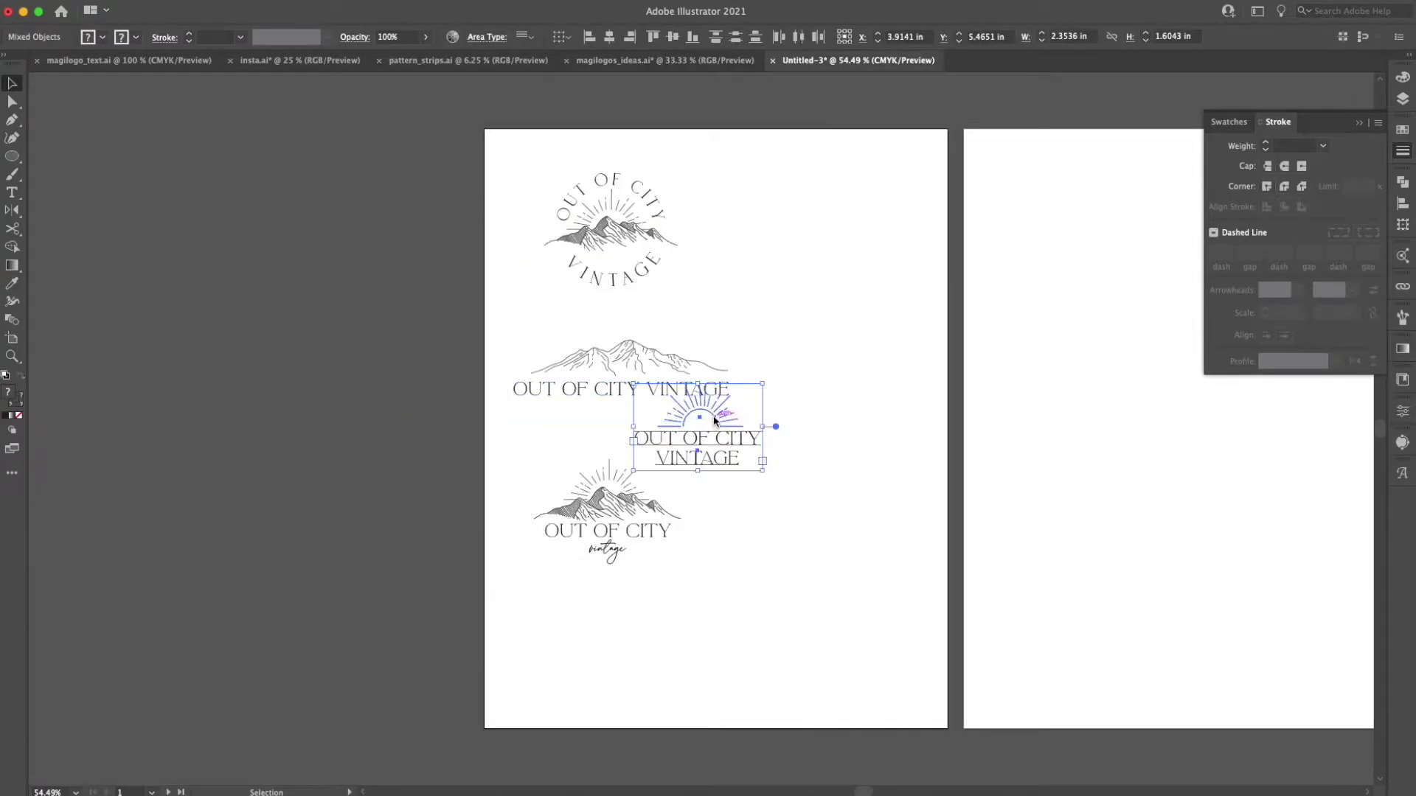
drag(714, 420, 919, 188)
Try the Corben font on the half-sun logo's text and undo the change.
scroll(1016, 163, right, 10)
click(885, 221)
click(575, 37)
text(corbe)
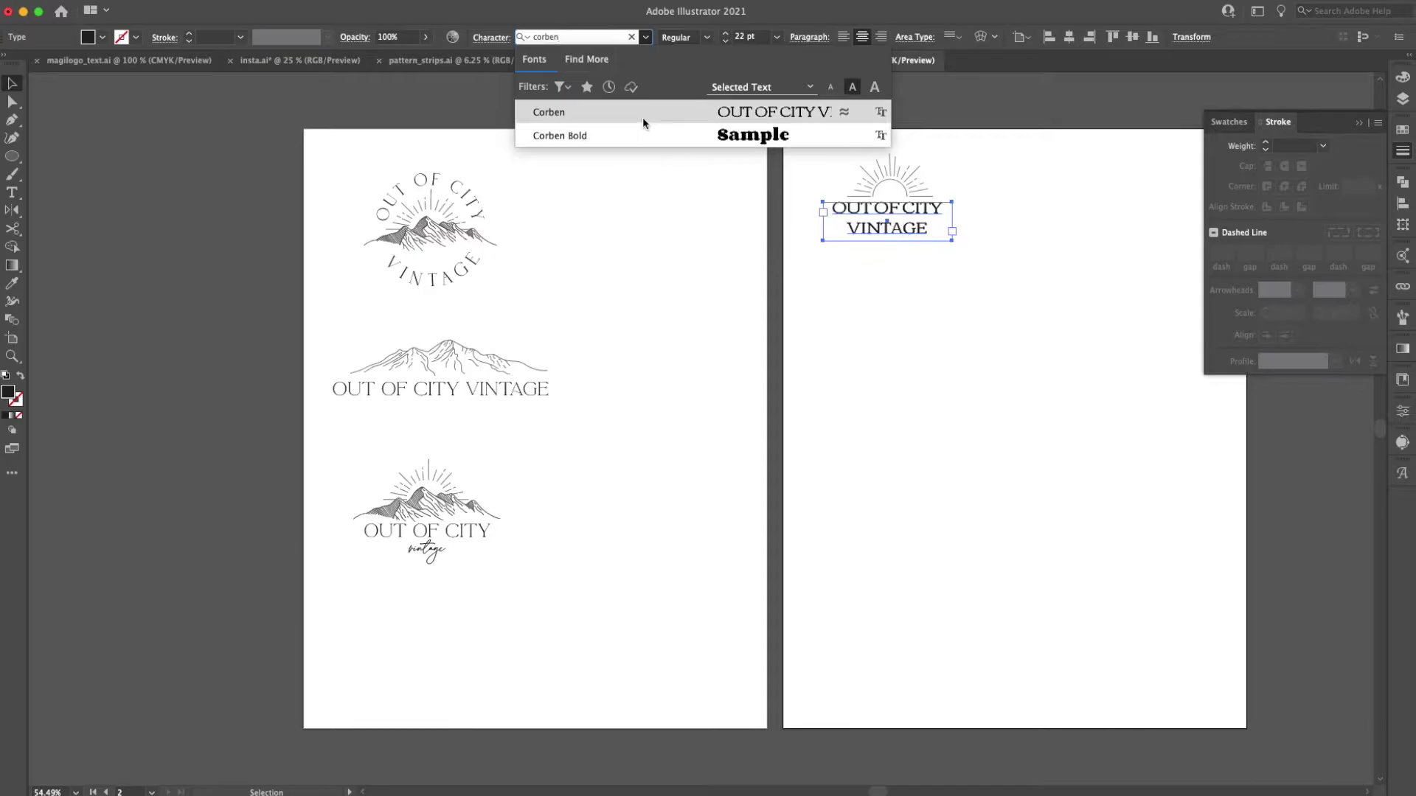
text(n)
click(643, 117)
scroll(949, 196, right, 5)
key(super+z)
key(super+shift+a)
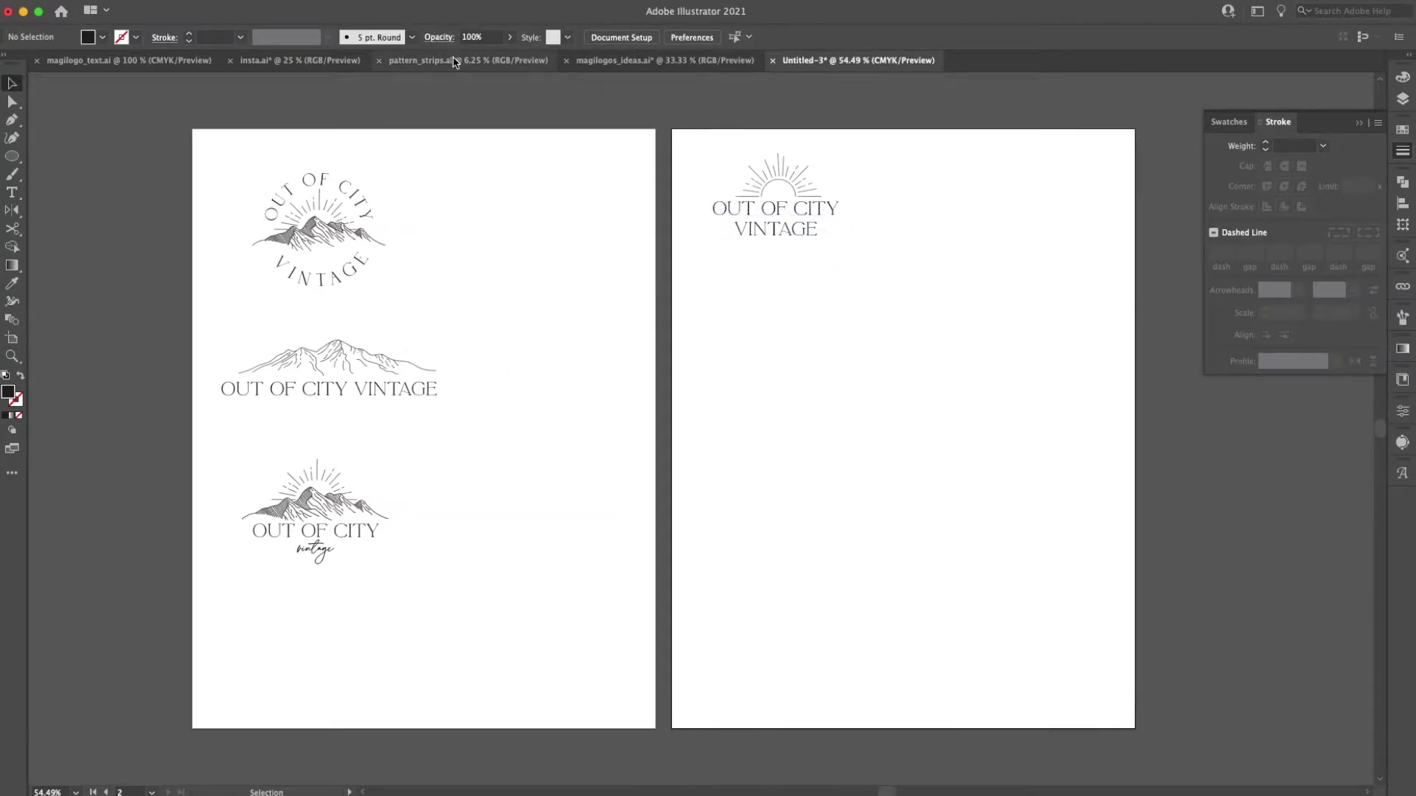
Copy the three open circular and arched mesa logos at the top of magilogos_ideas.ai's second artboard into Untitled-3.
click(663, 60)
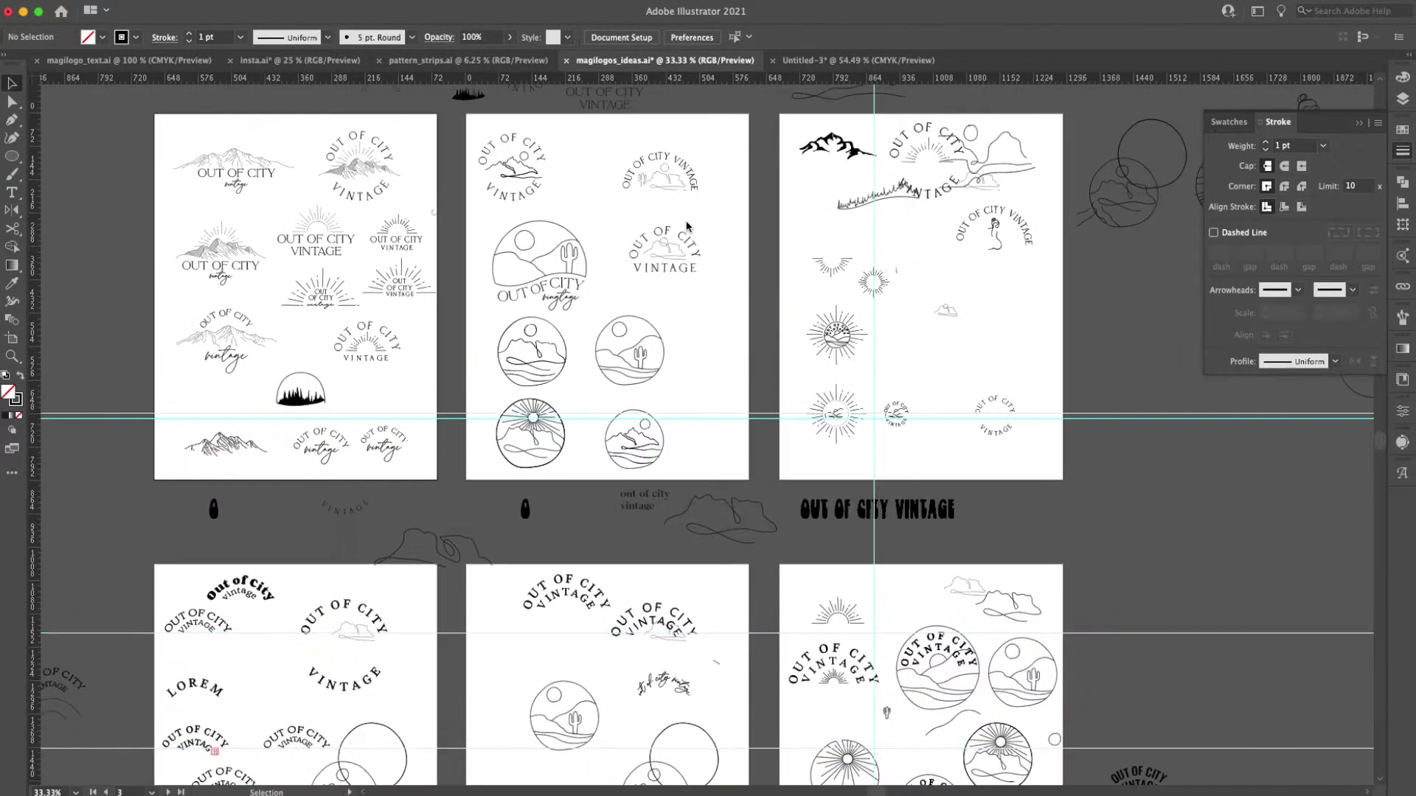
scroll(686, 225, up, 1)
drag(478, 127, 716, 231)
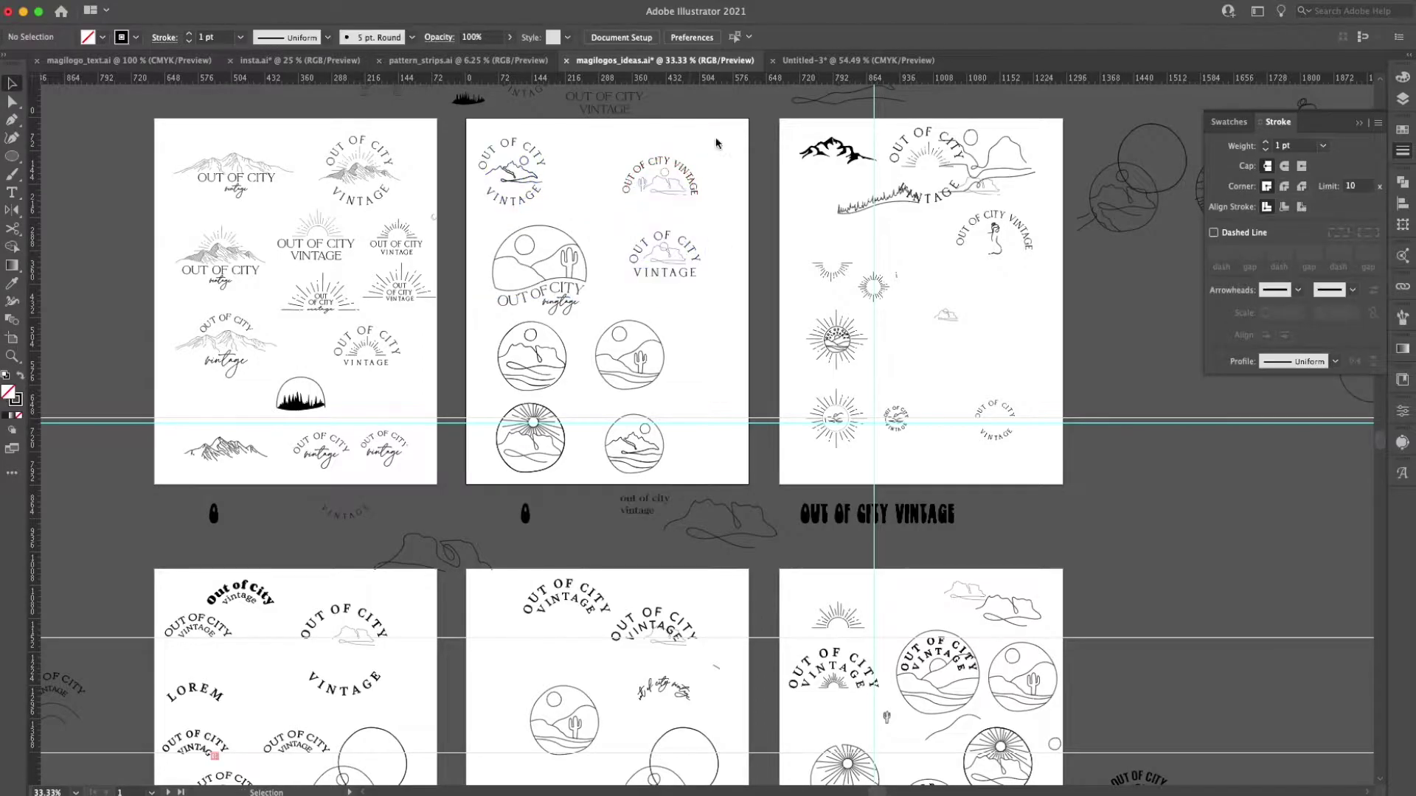
key(super+c)
key(super+grave)
key(super+v)
Duplicate the second artboard to add a third one beside it.
key(super+minus)
key(super+minus)
key(alt+super+p)
click(846, 281)
drag(840, 317, 1087, 317)
key(Escape)
Move the pasted mesa logos onto the third artboard.
key(super+minus)
click(704, 435)
drag(704, 435, 1074, 322)
click(1060, 277)
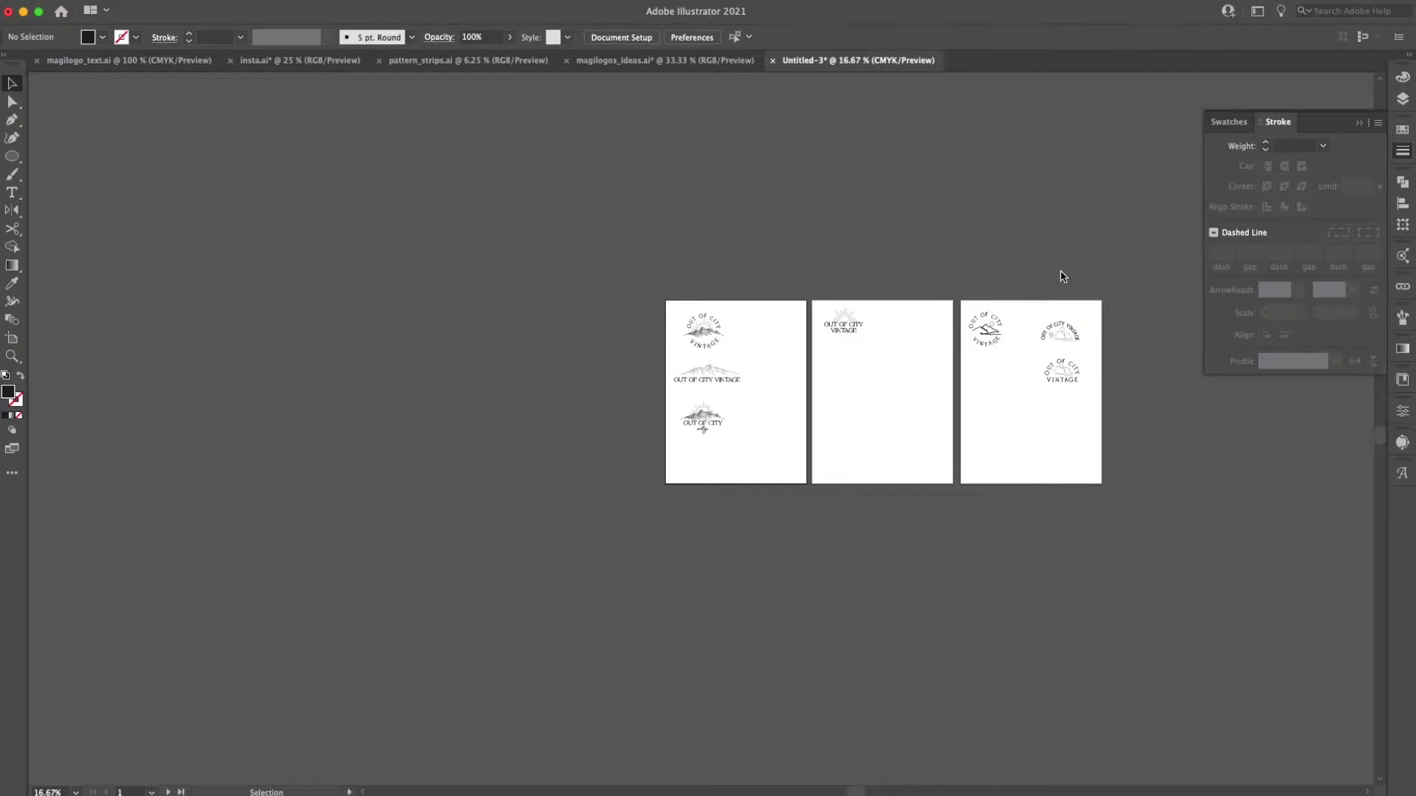
Copy the four small sunburst logos from magilogos_ideas.ai's first artboard onto Untitled-3's second artboard.
key(super+grave)
scroll(775, 329, down, 1)
click(951, 141)
scroll(738, 221, left, 5)
scroll(622, 257, down, 2)
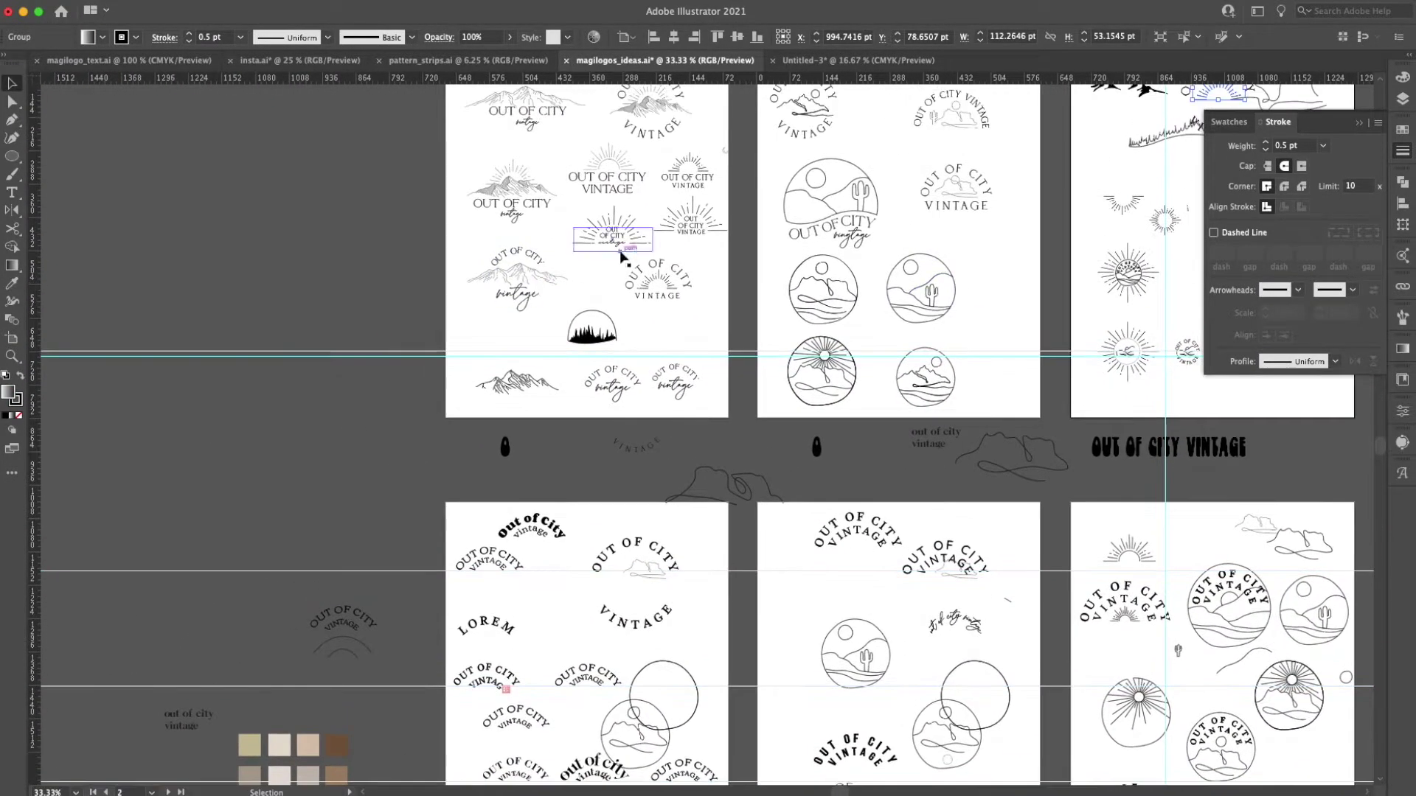
drag(601, 319, 705, 168)
key(super+c)
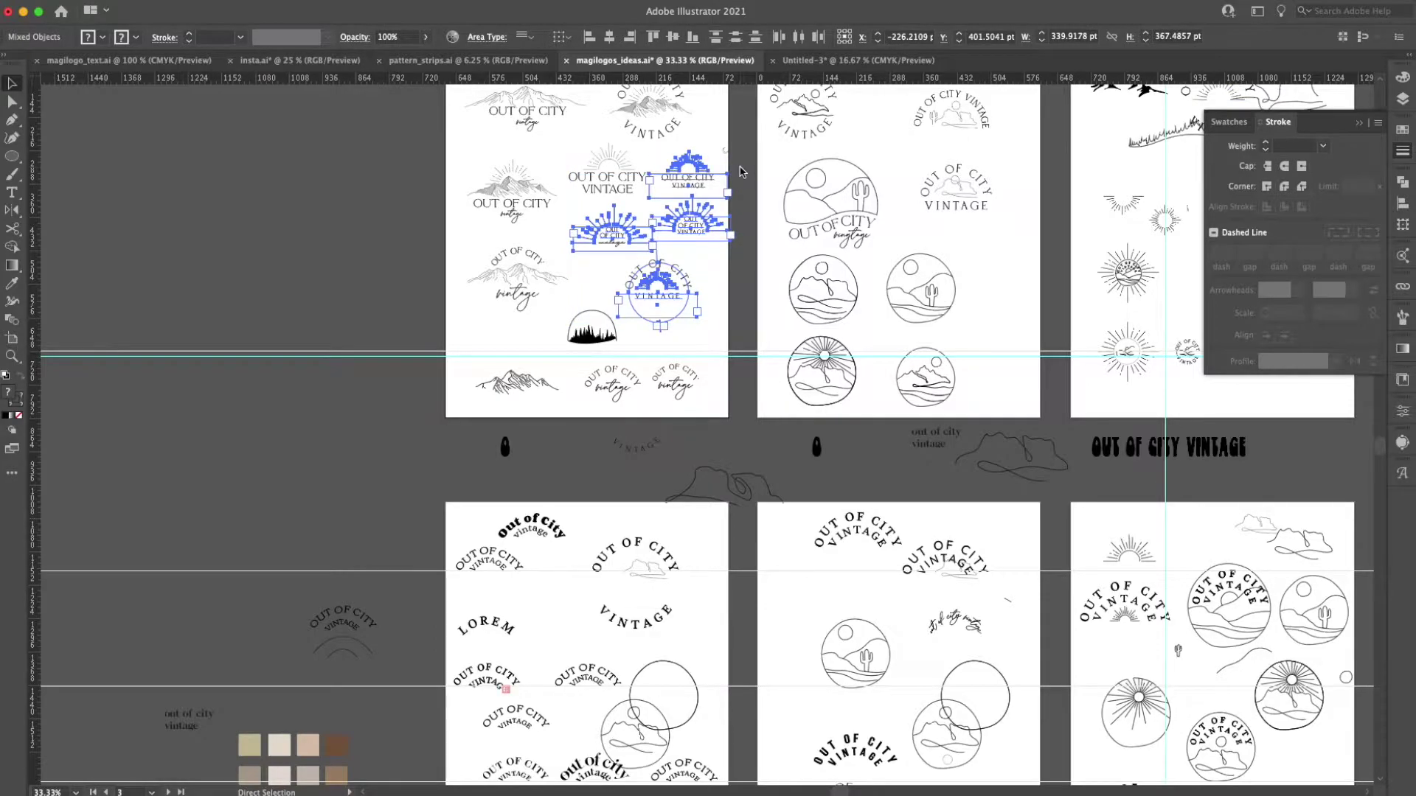
key(super+grave)
key(super+v)
drag(744, 354, 898, 352)
Move the small half-sun logo up beside the large half-sun logo on the second artboard.
key(super+equal)
key(super+equal)
key(super+equal)
key(super+equal)
click(686, 253)
drag(789, 325, 815, 209)
Check the character settings of the three-line OUT OF CITY VINTAGE text inside the all-capitals sunburst logo.
click(790, 418)
key(super+equal)
key(super+equal)
key(super+equal)
key(super+equal)
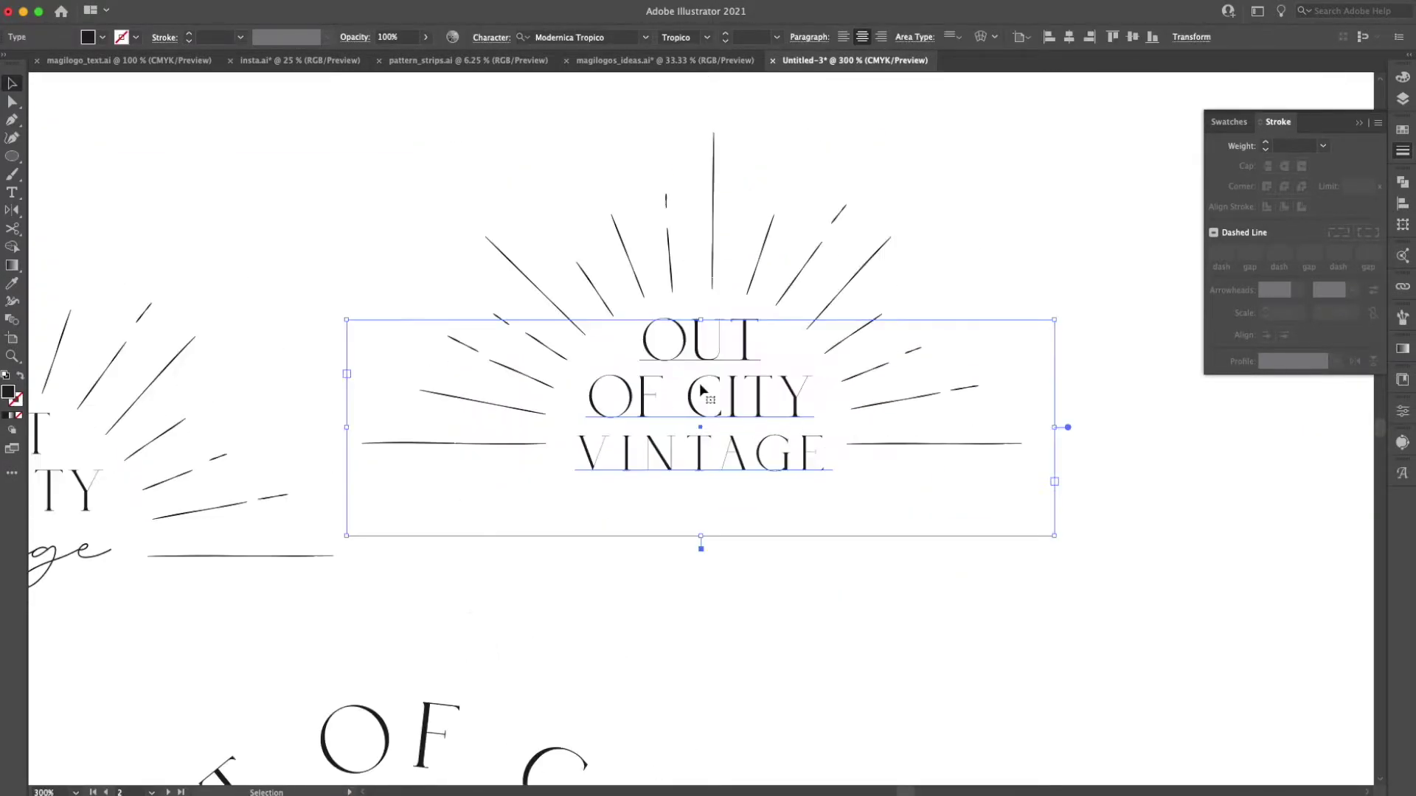
double_click(778, 406)
key(super+a)
click(491, 37)
key(Escape)
click(790, 493)
Remove the all-capitals sunburst logo from the second artboard.
key(super+minus)
key(super+minus)
key(super+minus)
key(a)
scroll(793, 495, left, 5)
click(874, 432)
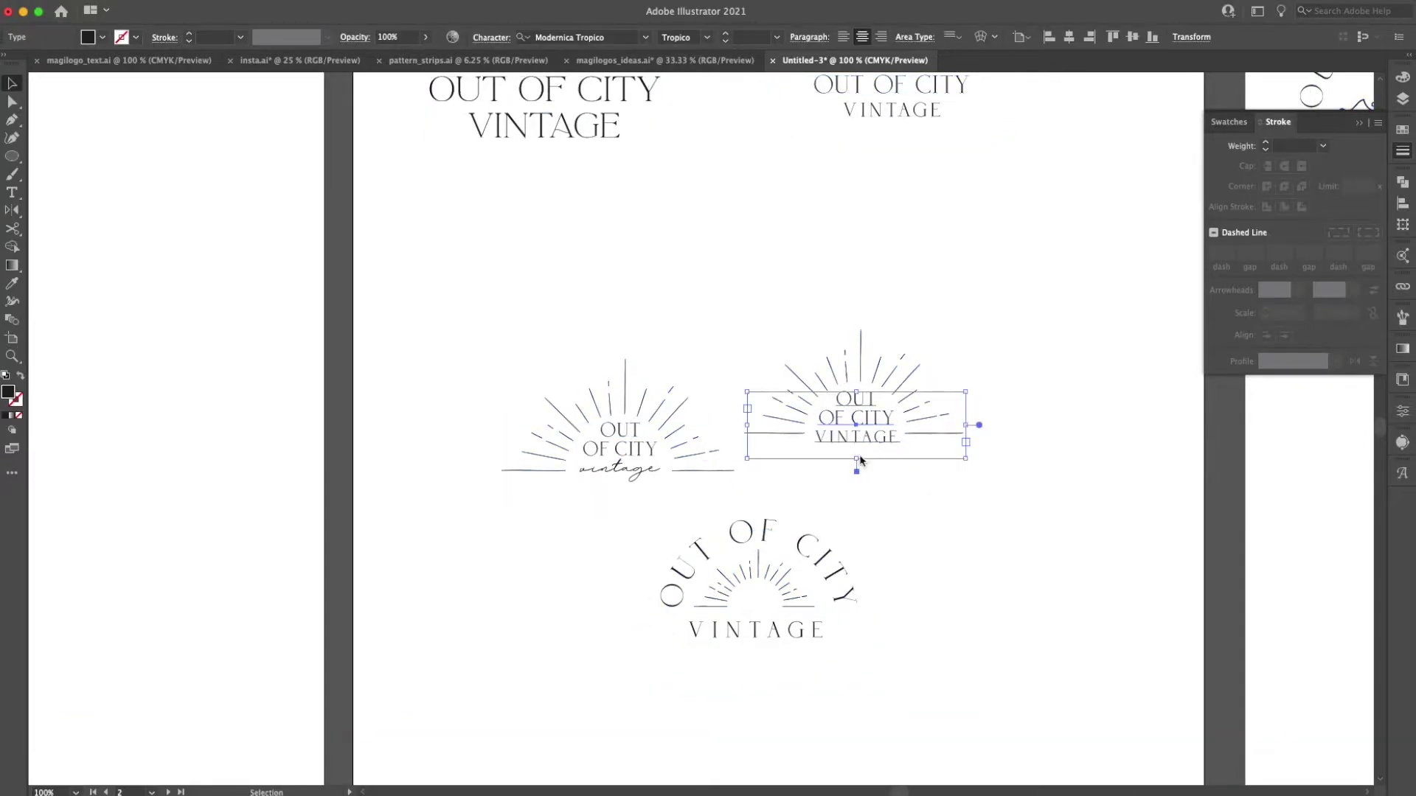
click(721, 476)
key(super+minus)
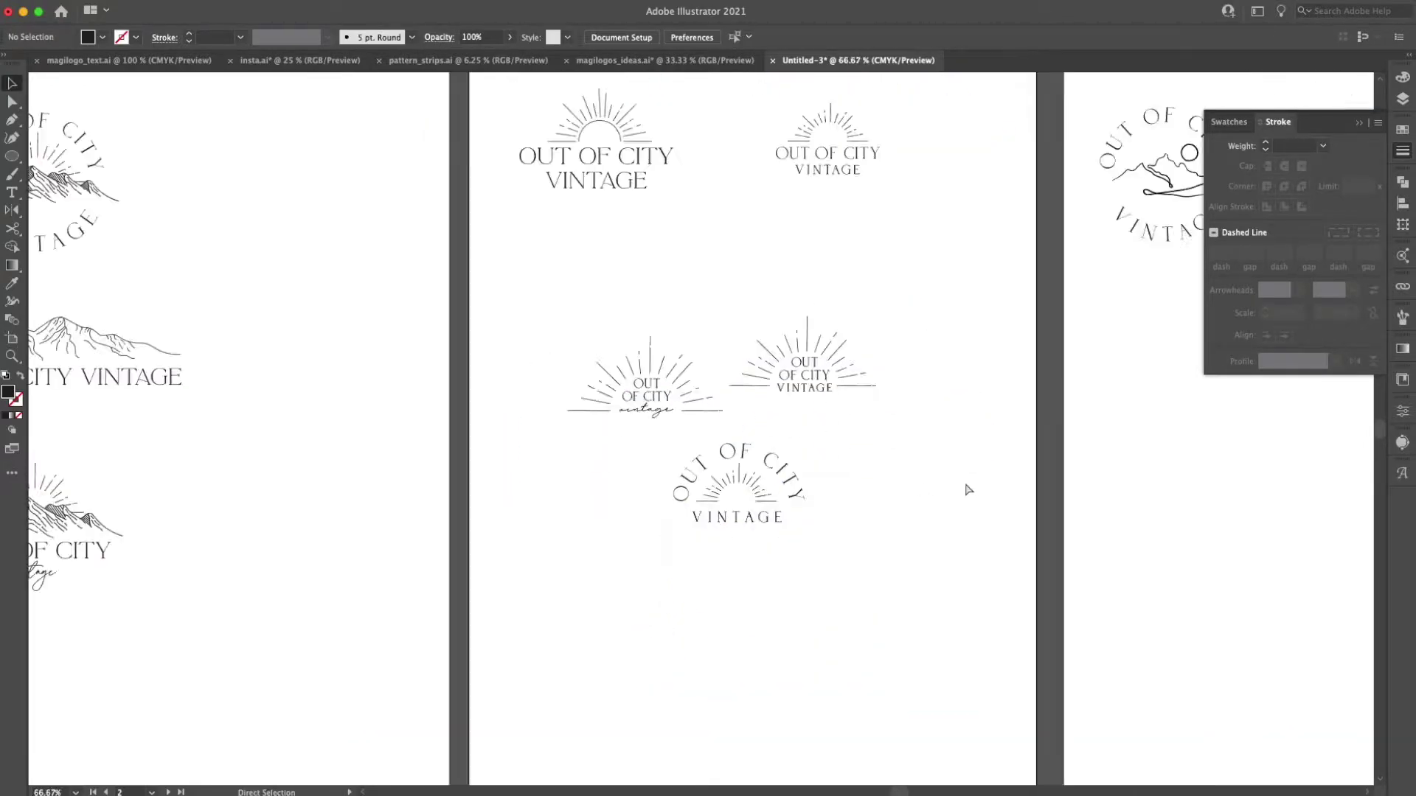
key(super+minus)
click(741, 344)
key(super+equal)
key(super+equal)
drag(831, 410, 825, 496)
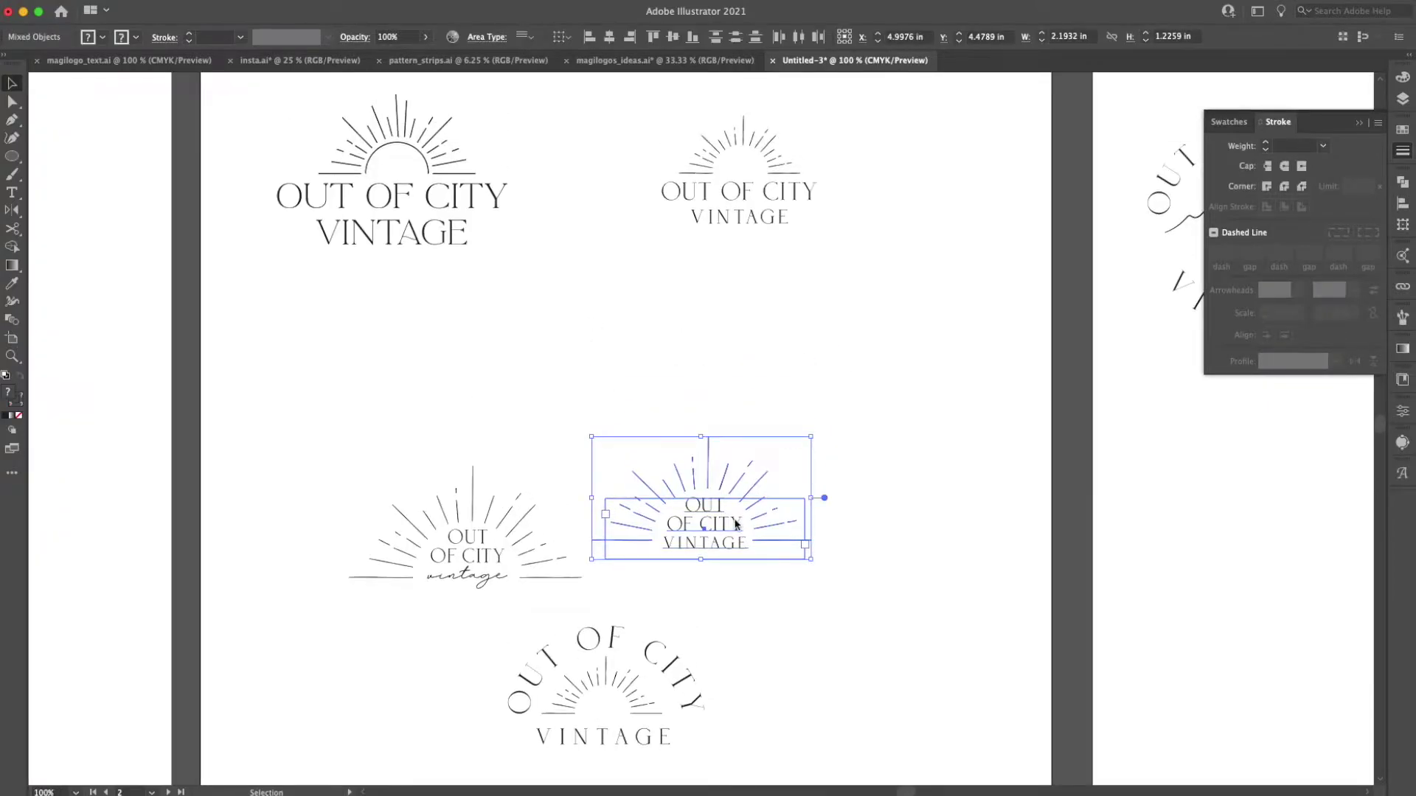
key(super+minus)
key(super+minus)
Arrange the script sunburst logo and the arched sunburst logo side by side beneath the two half-sun logos on the second artboard.
drag(481, 408, 657, 371)
scroll(733, 411, left, 3)
drag(738, 542, 860, 381)
click(935, 412)
click(885, 407)
click(828, 427)
Copy the cactus logos, the bold arched sun logo and the round landscape logo from magilogos_ideas.ai into Untitled-3.
scroll(828, 427, right, 5)
scroll(606, 219, right, 2)
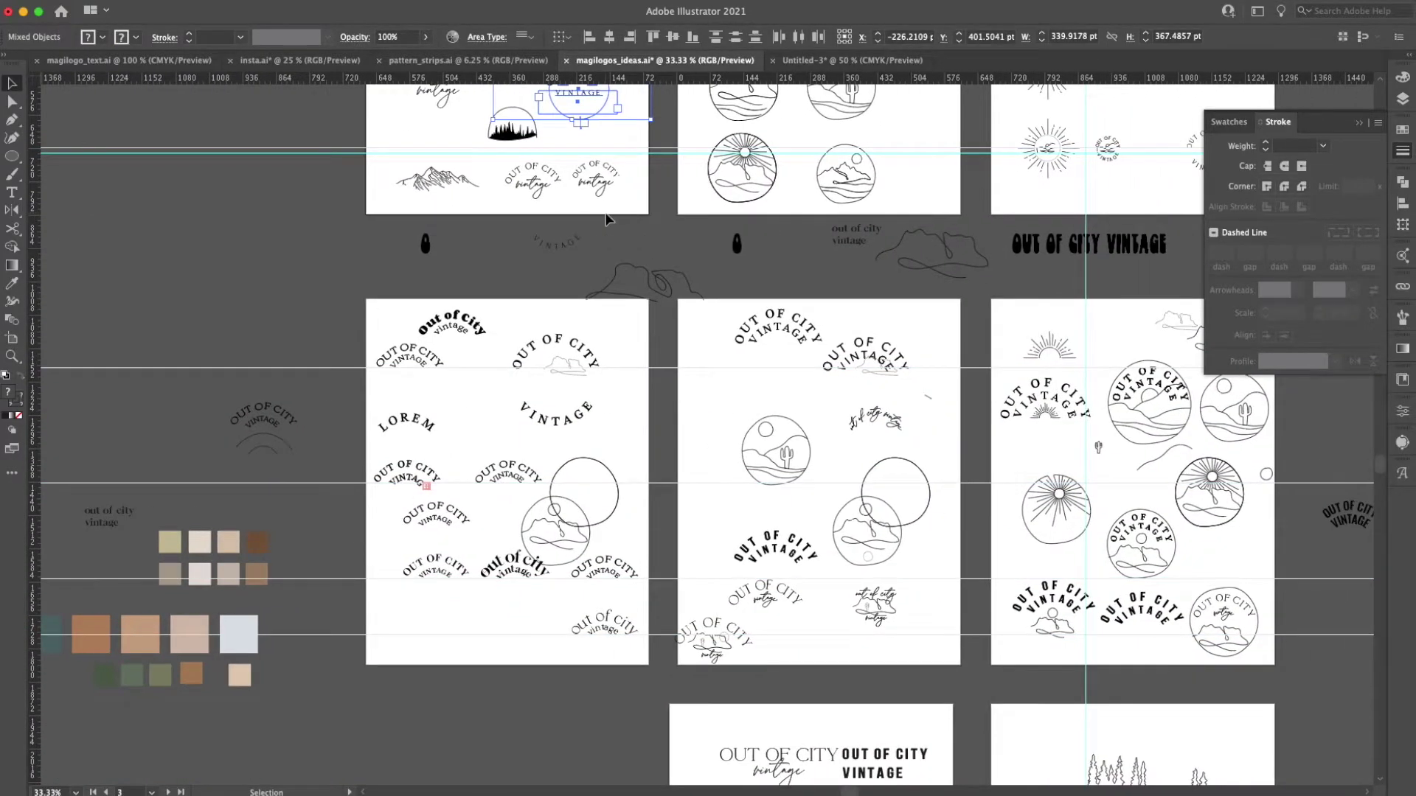
scroll(601, 229, down, 5)
scroll(701, 295, right, 5)
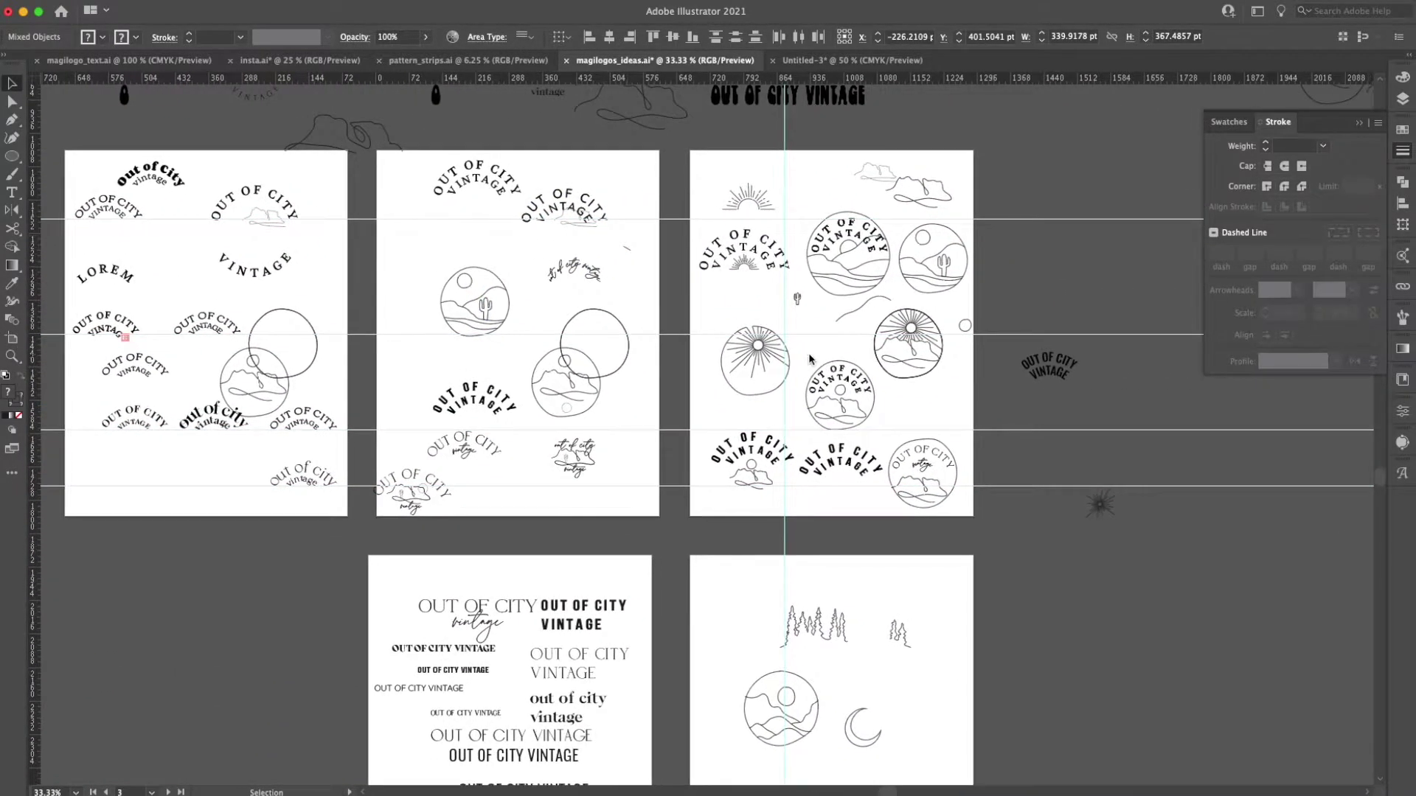
scroll(490, 271, left, 4)
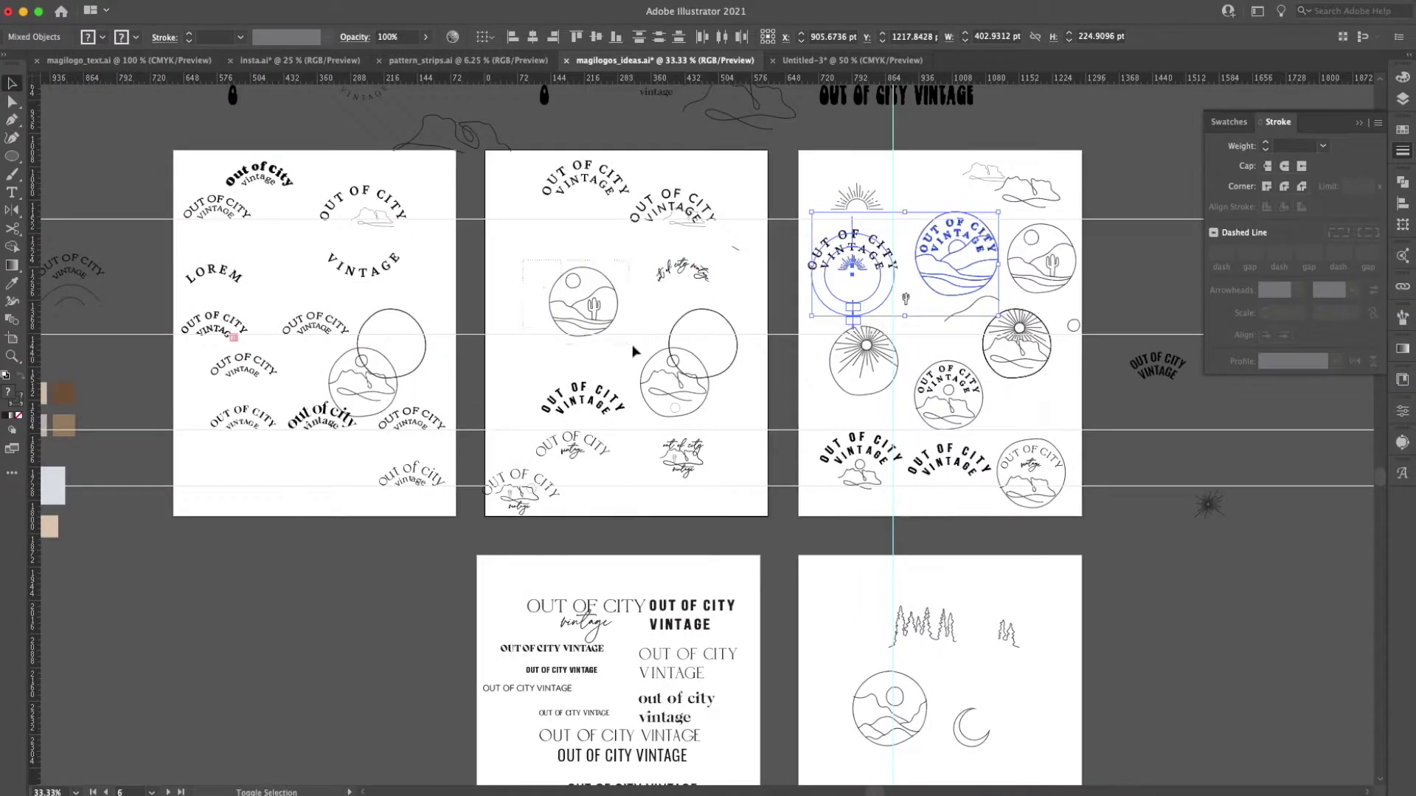
scroll(610, 336, up, 12)
shift+click(614, 280)
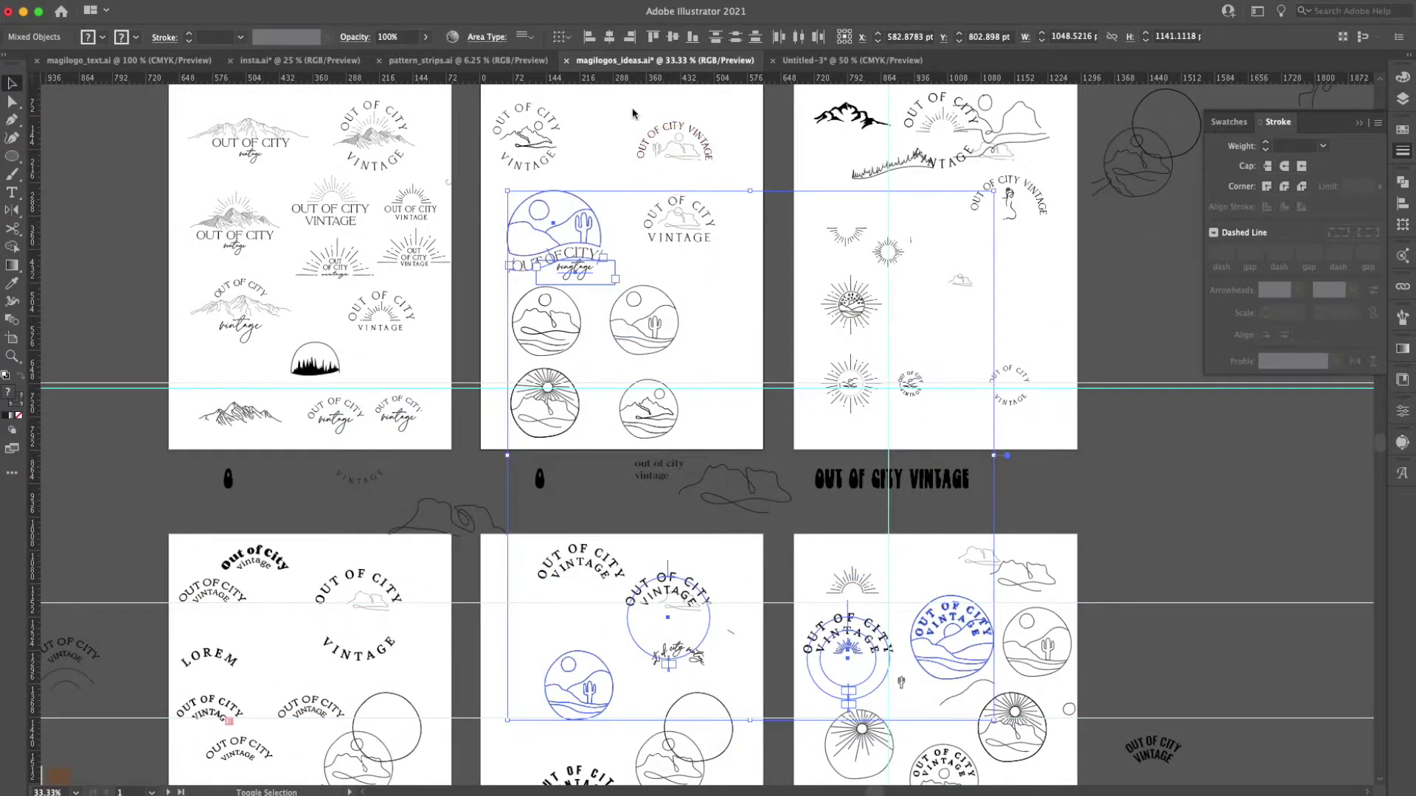
drag(767, 61, 872, 215)
key(super+minus)
Place the pasted cactus and round landscape logos on the third artboard and the bold arched sun logo on the second.
drag(694, 329, 836, 339)
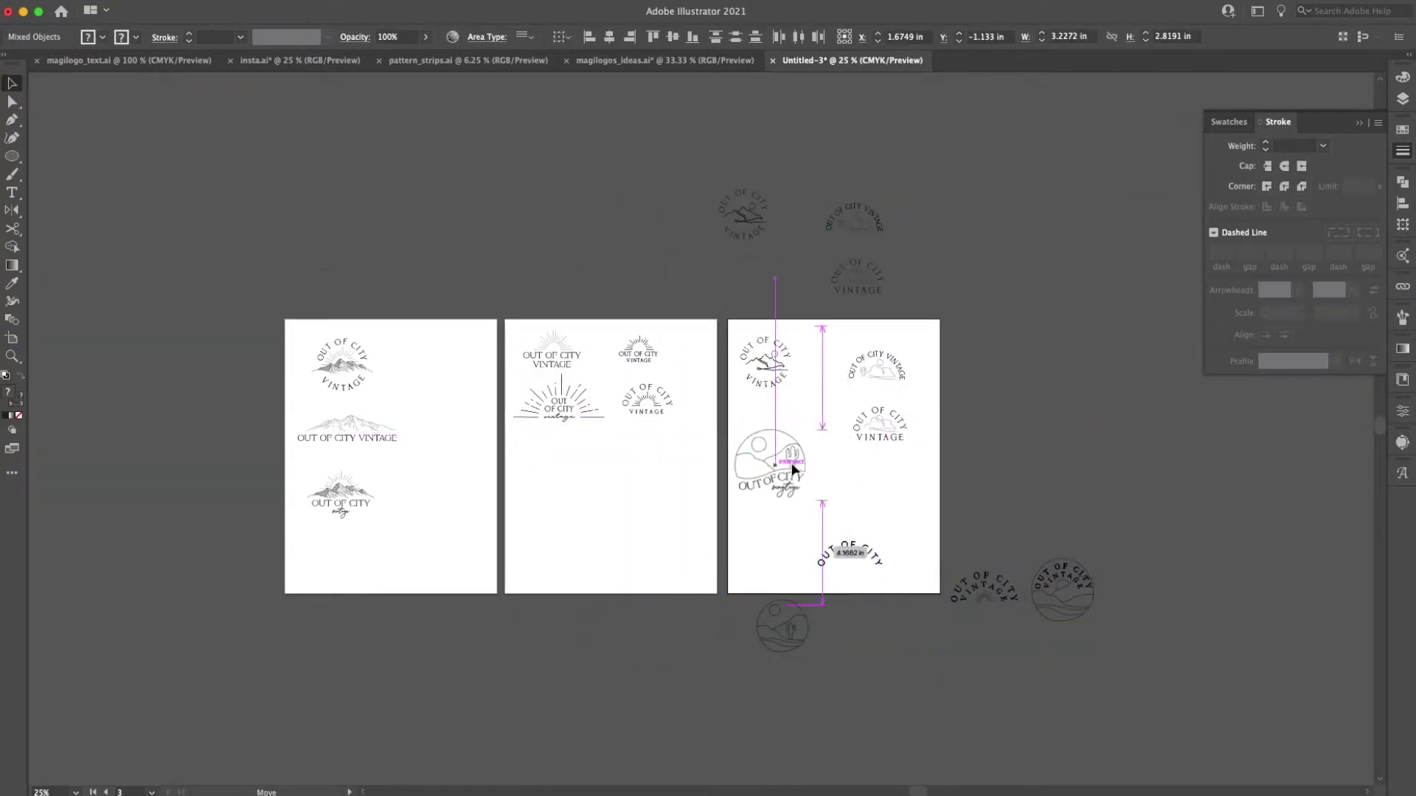
drag(1003, 592, 621, 458)
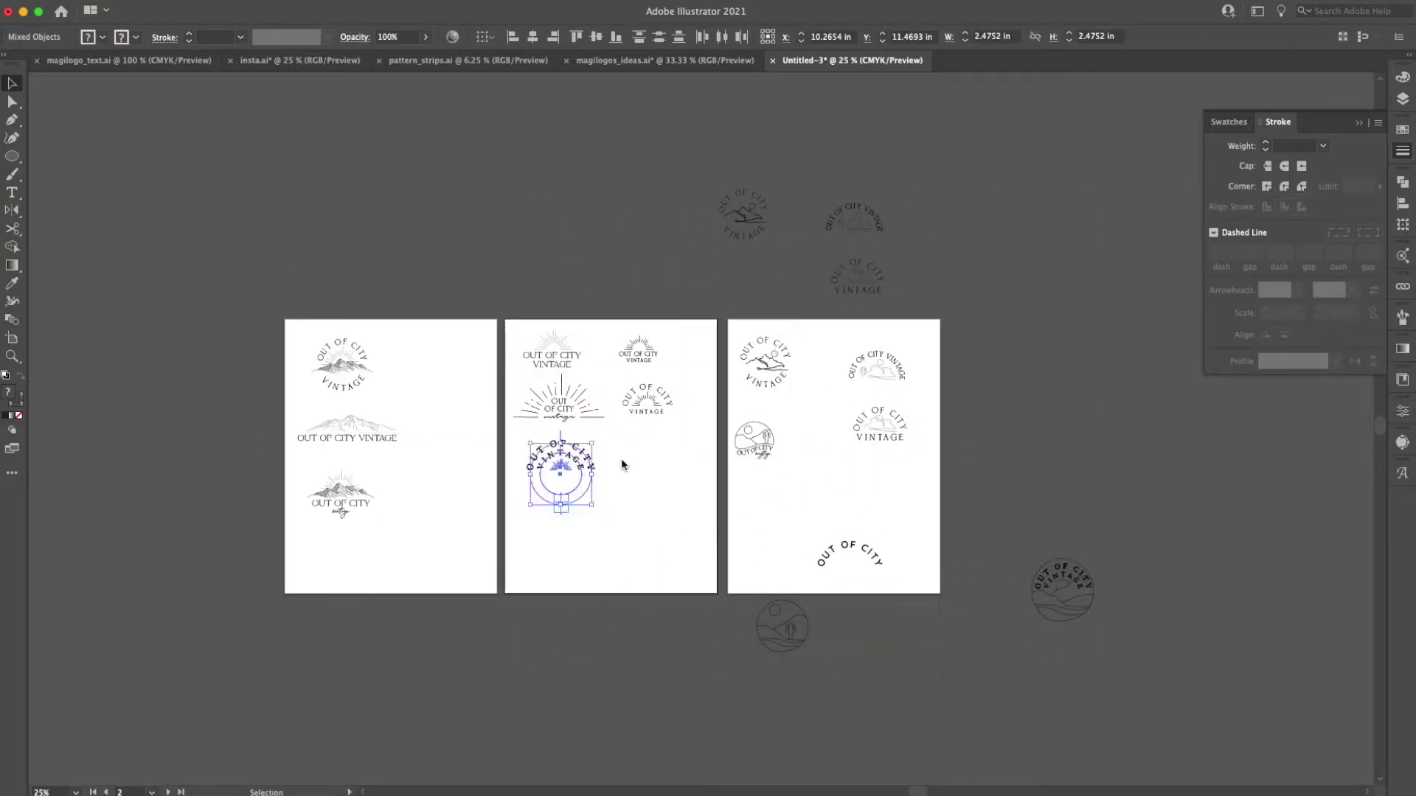
click(621, 458)
drag(1073, 587, 1076, 584)
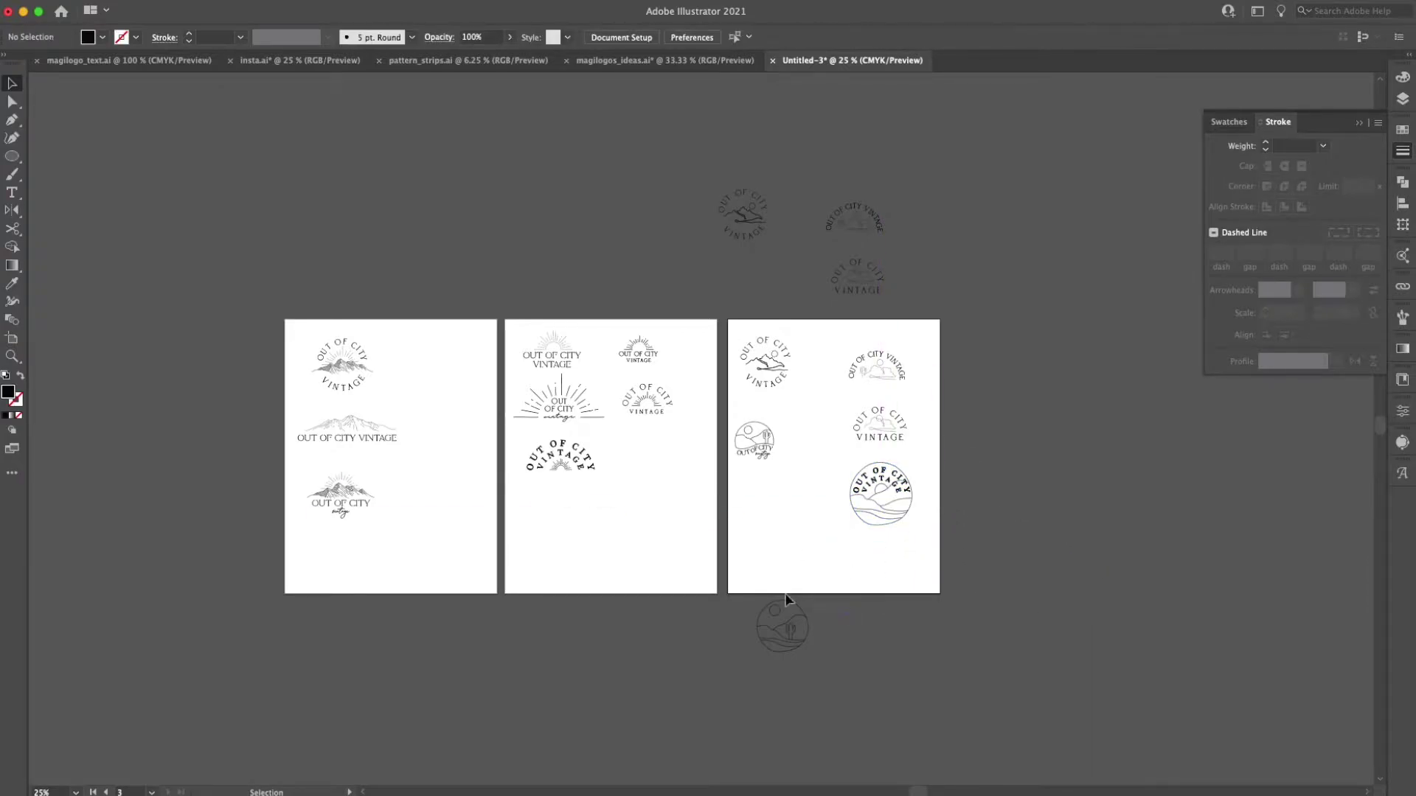
click(795, 630)
drag(763, 211, 763, 212)
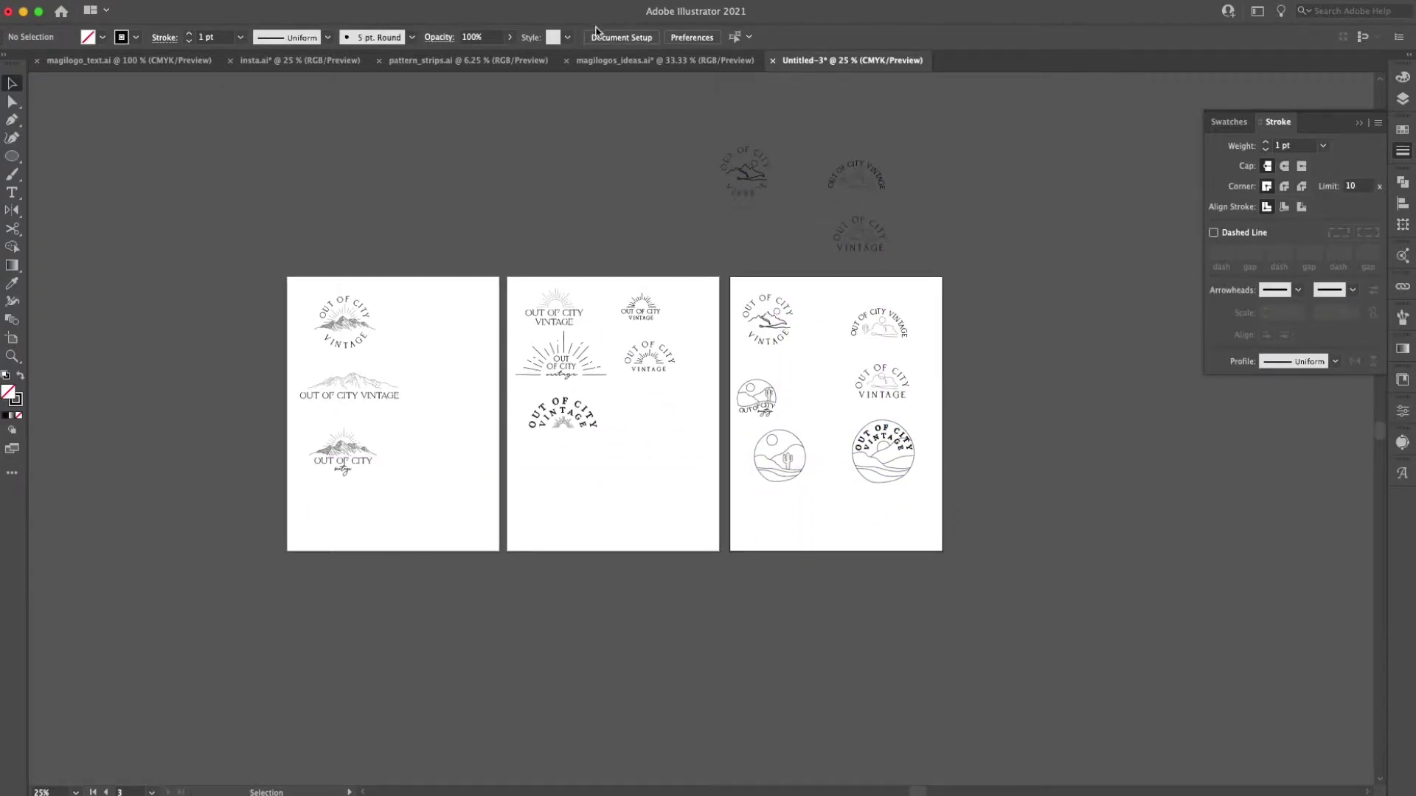
Duplicate the third artboard as an empty fourth and move the loose mesa logos from the pasteboard onto it.
key(shift+o)
drag(833, 442, 1062, 443)
key(v)
key(Delete)
drag(881, 237, 1117, 398)
click(856, 347)
scroll(831, 359, up, 2)
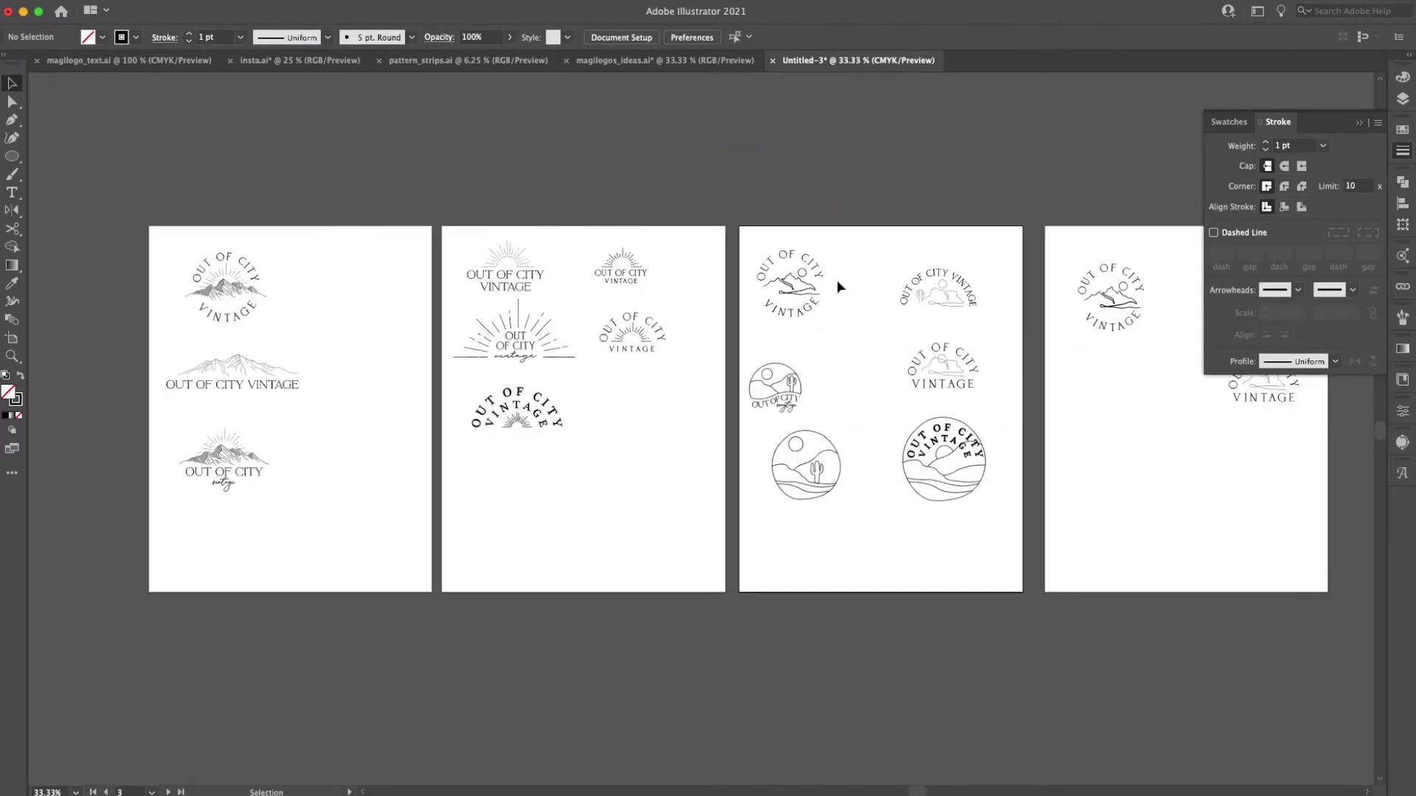
Delete the duplicate arched mesa logos from the third artboard and move its round mesa logo to the fourth artboard.
drag(634, 235, 749, 290)
key(Delete)
click(697, 347)
key(Delete)
drag(545, 269, 546, 270)
scroll(700, 329, left, 3)
Move the two cactus logos and the round landscape logo up to the upper part of the third artboard.
drag(736, 325, 1005, 519)
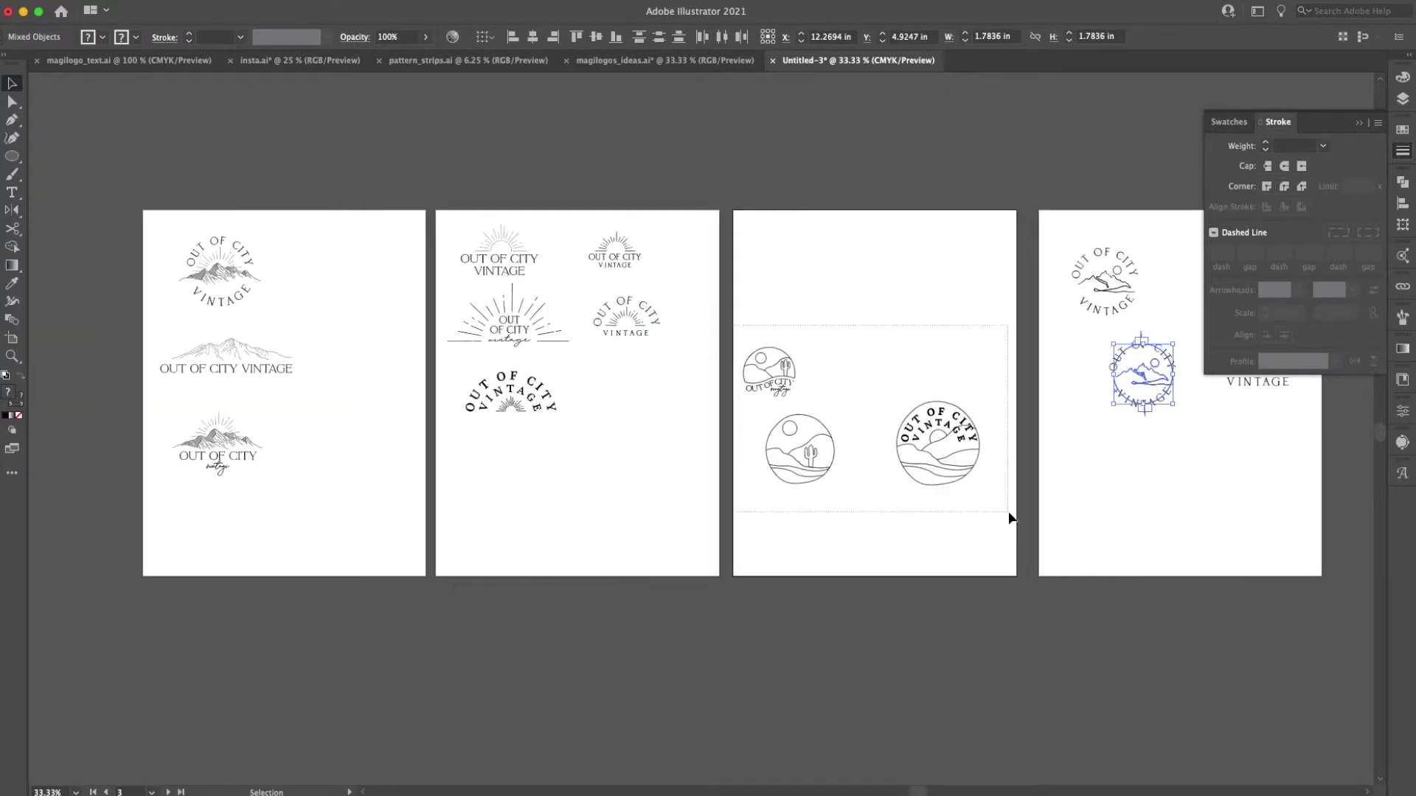
drag(965, 358, 962, 361)
click(928, 414)
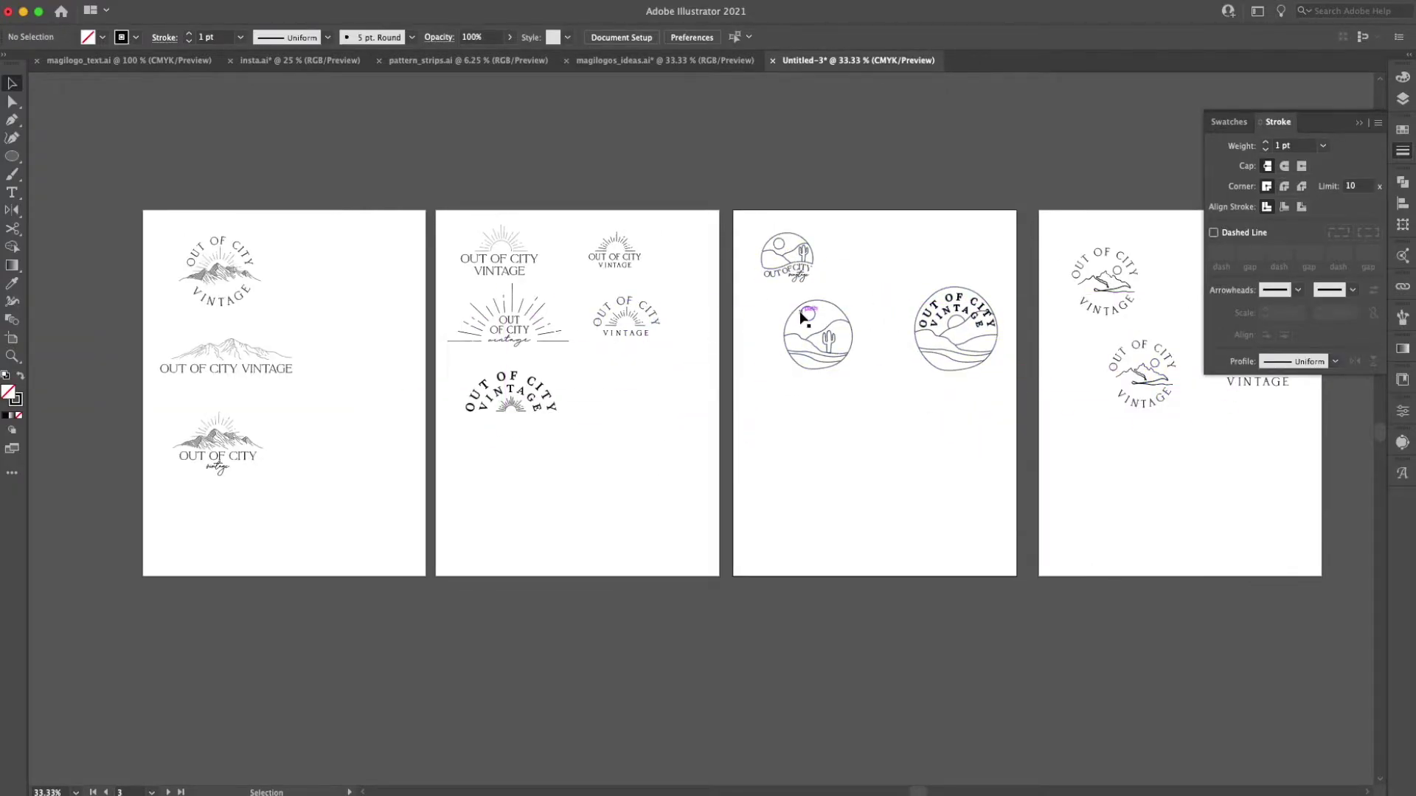
Recolour the arched OUT OF CITY VINTAGE text and its sunburst rays on the fifth artboard in brown.
key(super+1)
scroll(799, 311, right, 5)
scroll(746, 239, up, 3)
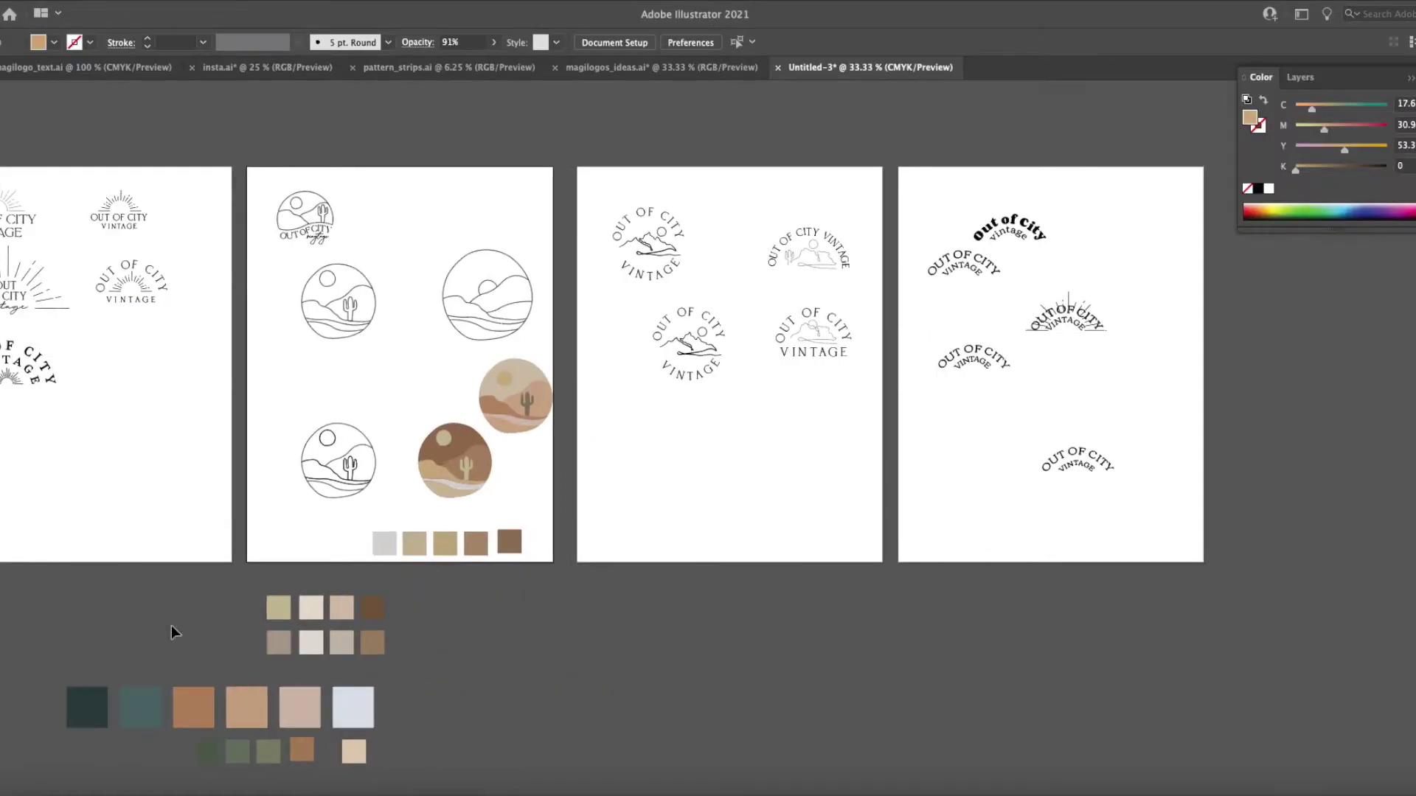
scroll(815, 363, right, 3)
scroll(730, 332, up, 5)
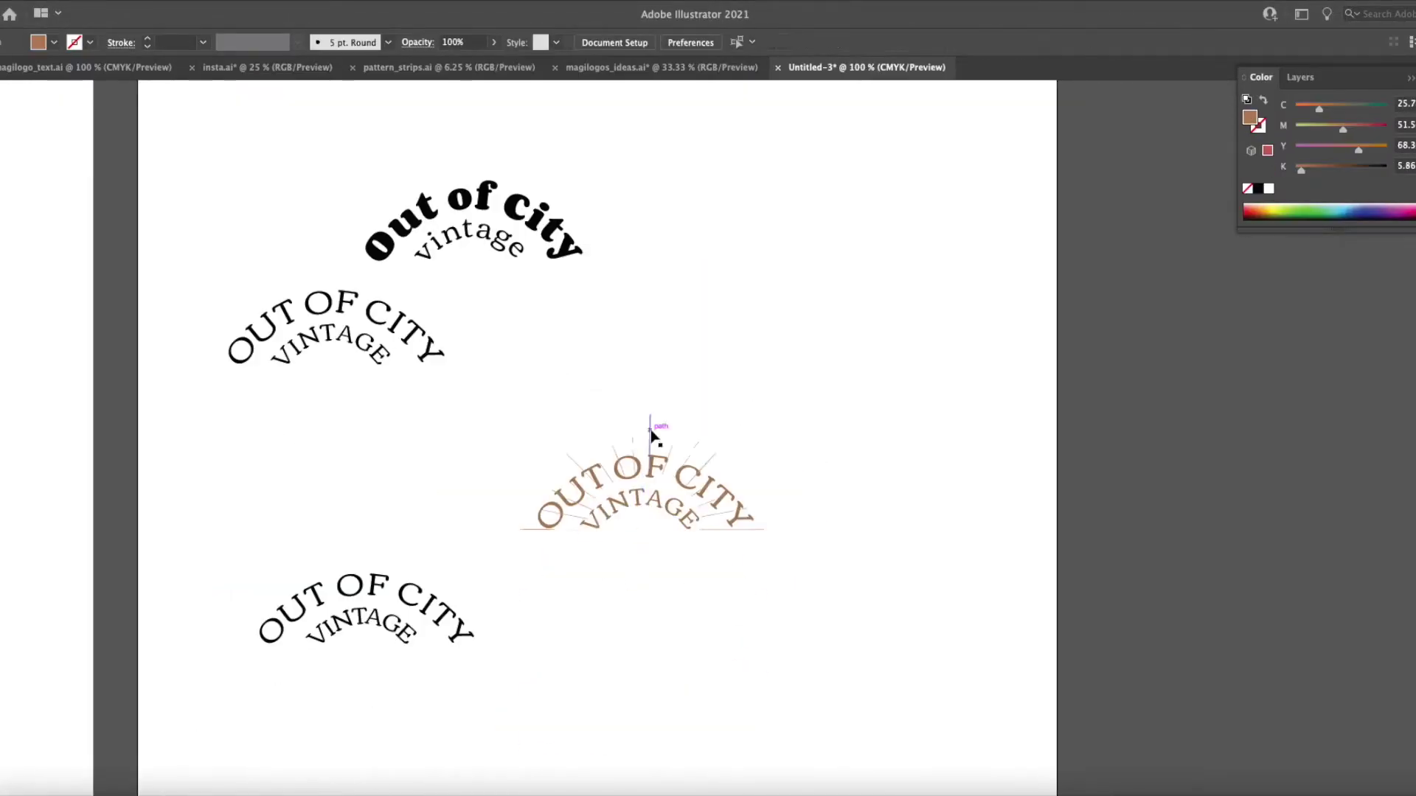
click(641, 437)
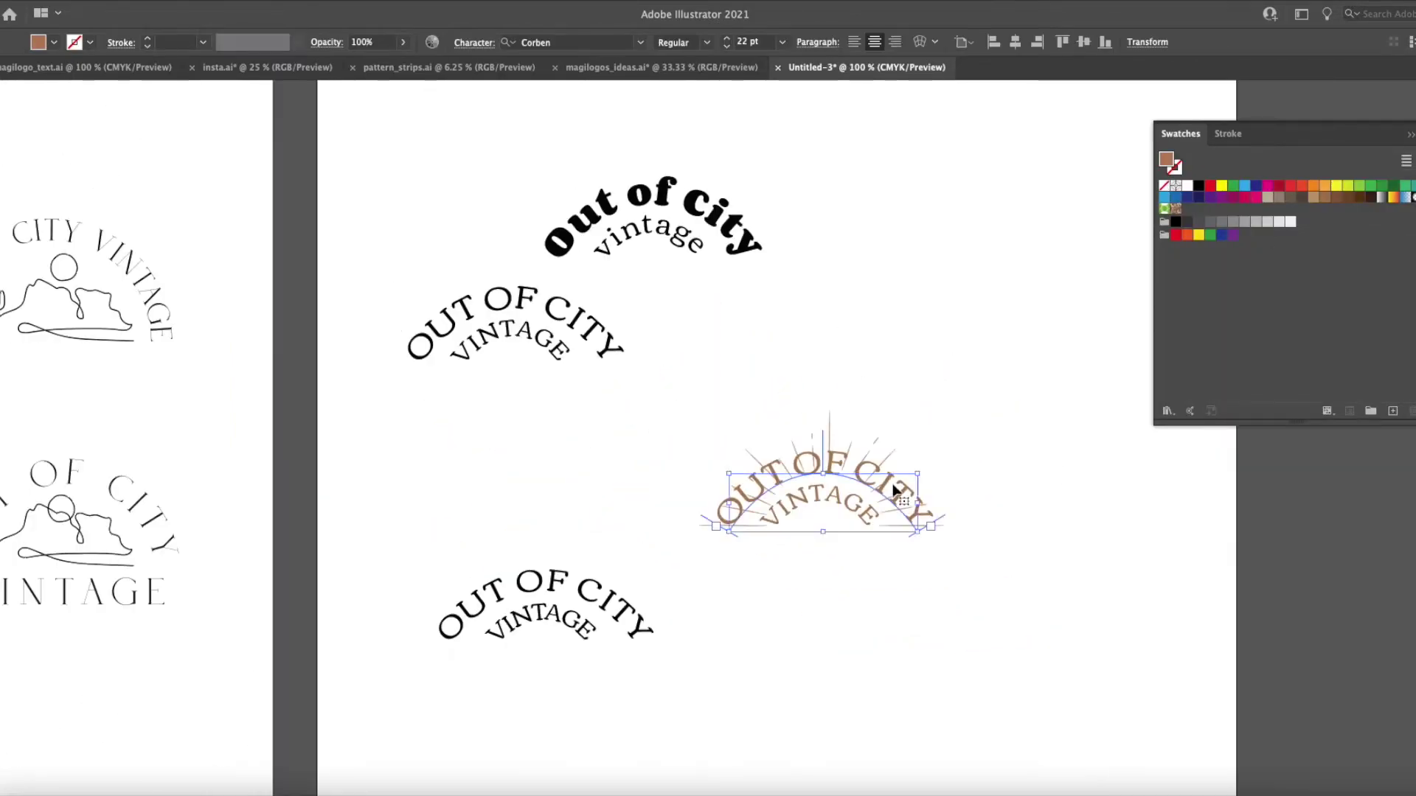
key(ctrl+minus)
Recolour the mountain logos on the first artboard with brown mountain lines and gold sun rays.
click(741, 456)
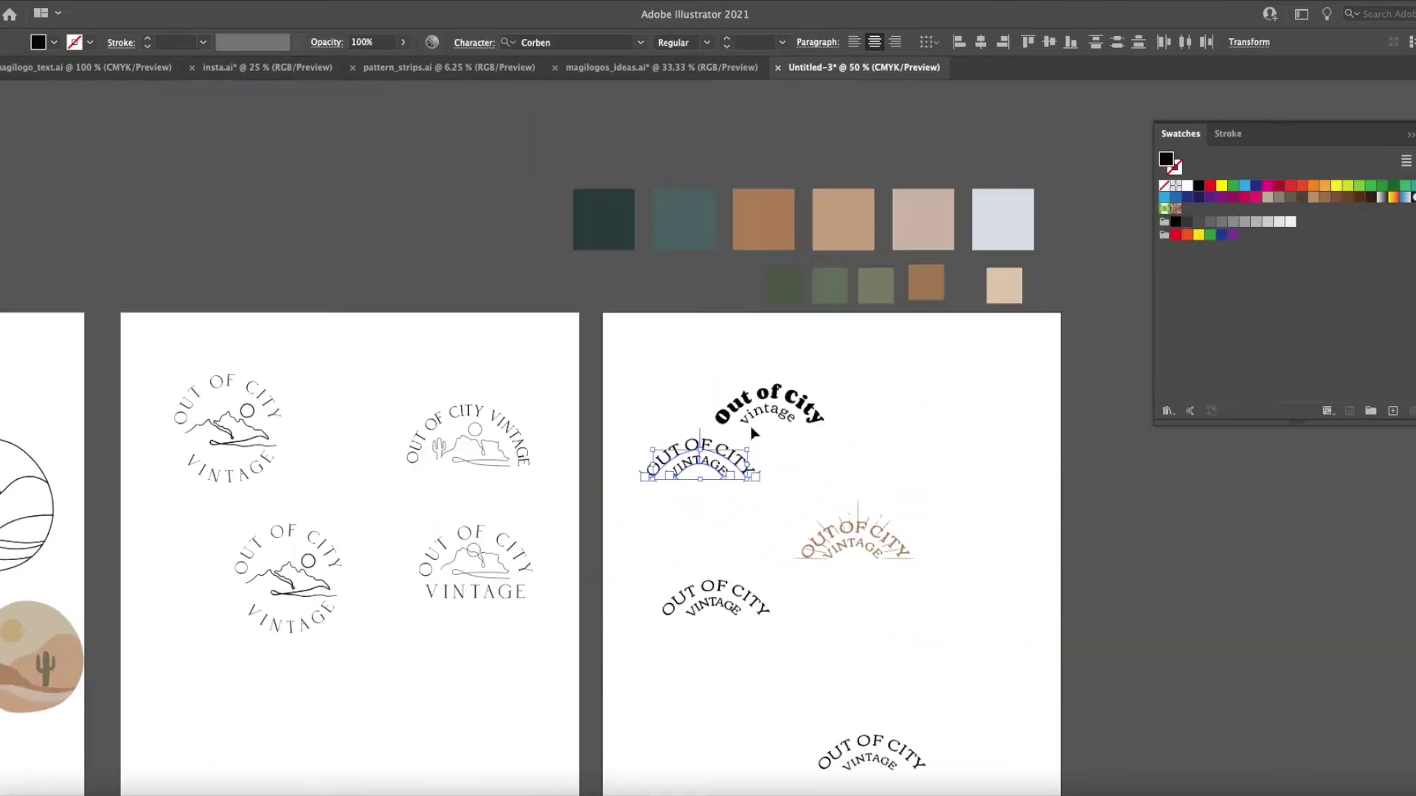
scroll(826, 365, up, 2)
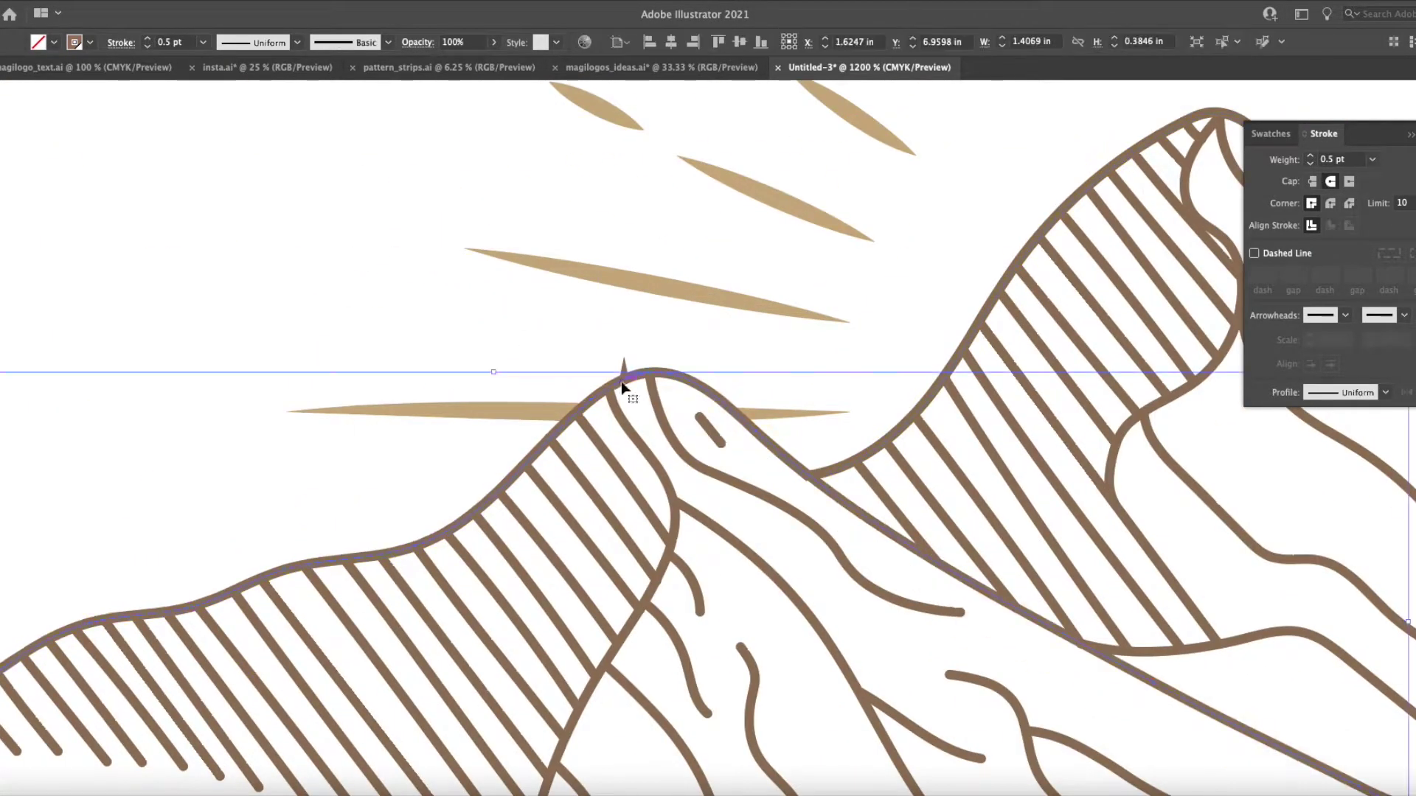
click(725, 401)
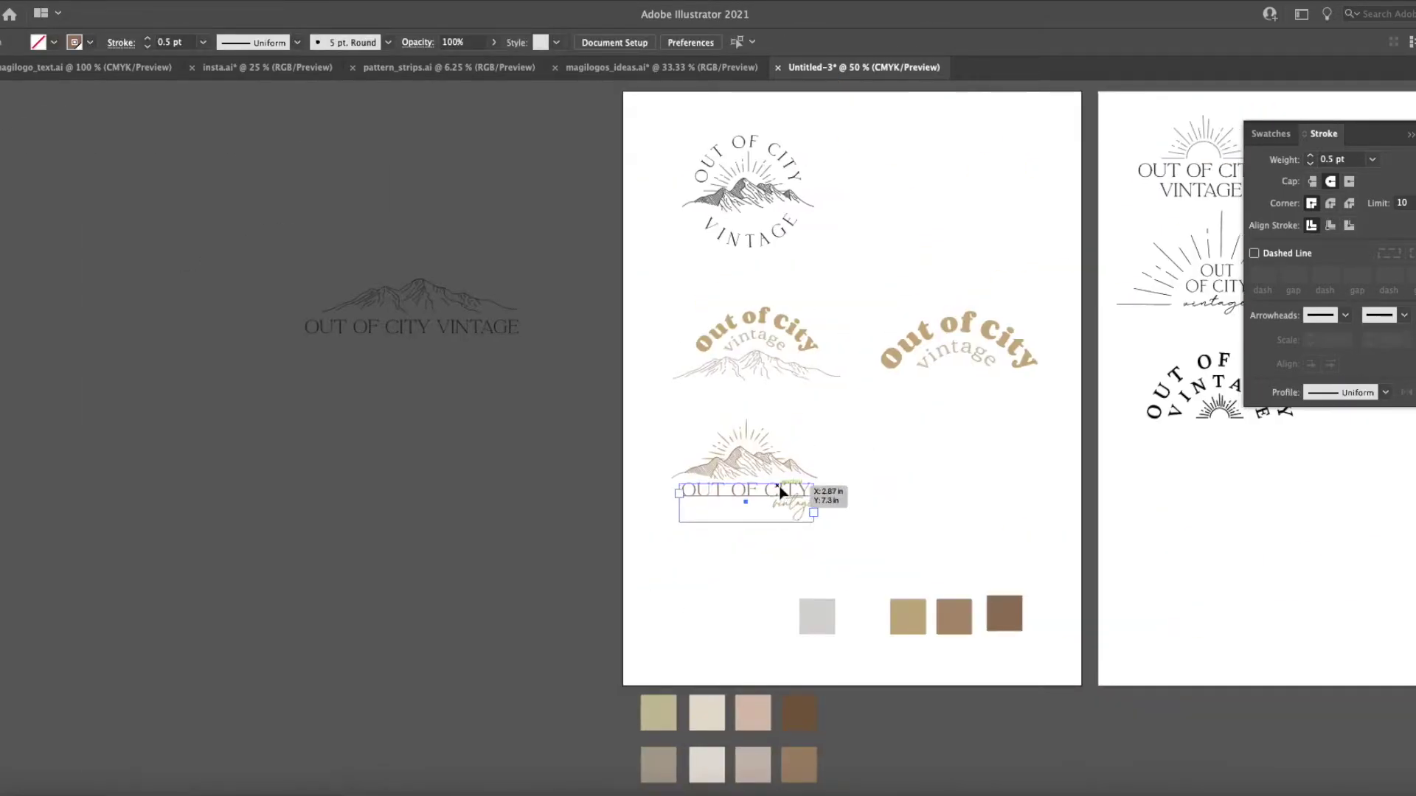
drag(774, 489, 756, 219)
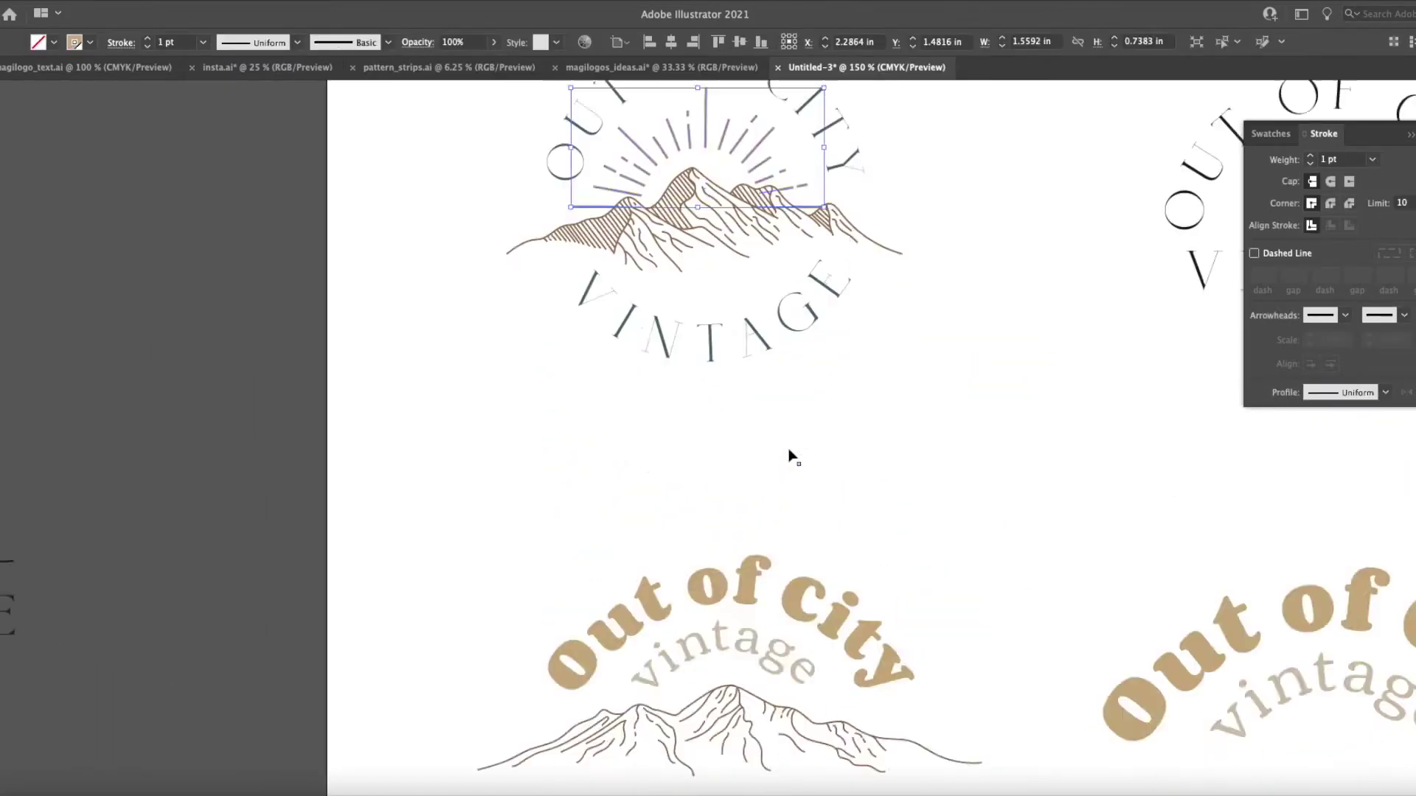
Recolour the sunburst logos on the second artboard with gold rays and brown lettering.
scroll(791, 459, up, 3)
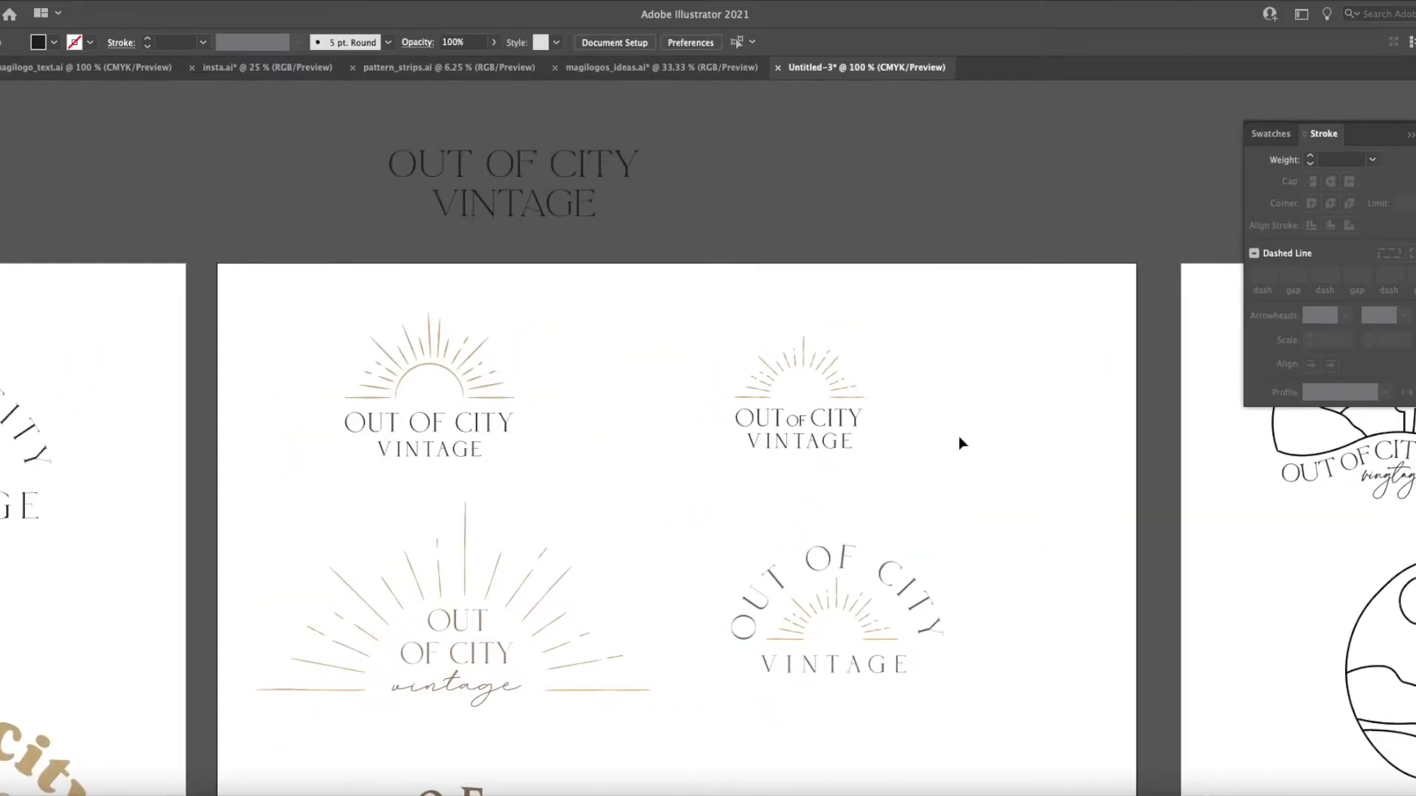
scroll(960, 442, down, 6)
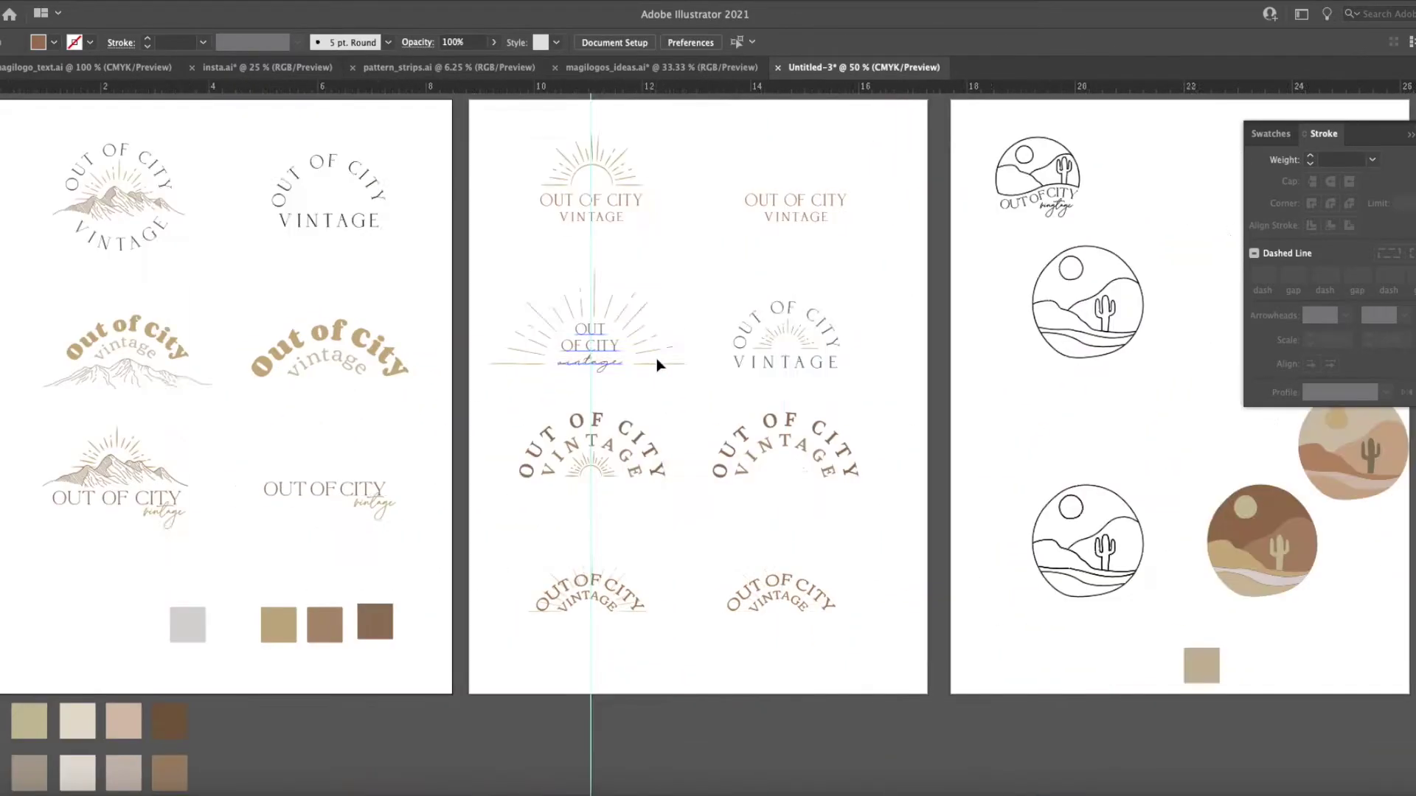
click(613, 272)
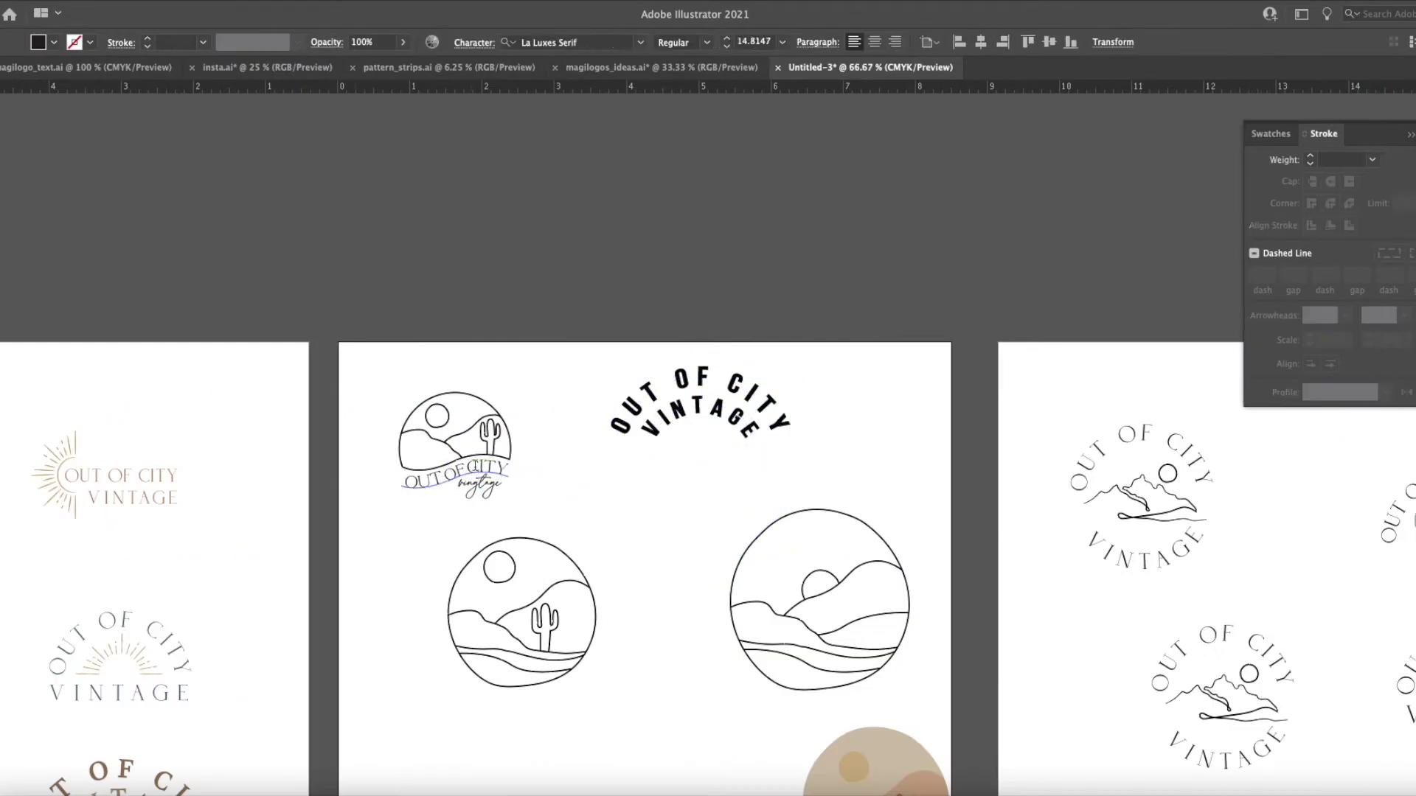
Set the curved OUT OF CITY text of the cactus logo on the third artboard to the Corben font.
text(corben)
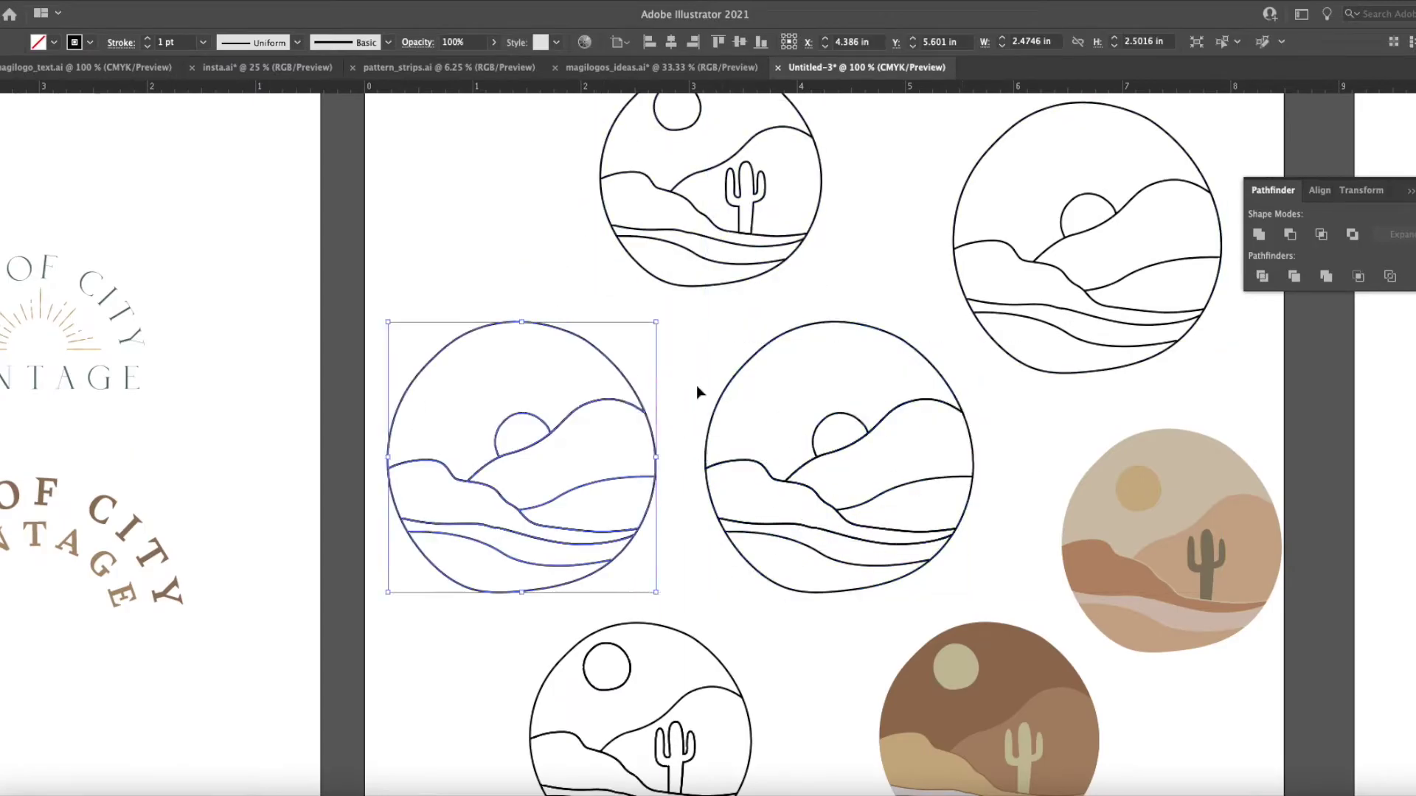
Fill the two main hills of the middle landscape circle with the terracotta and tan of the coloured cactus badge.
click(971, 442)
click(1252, 543)
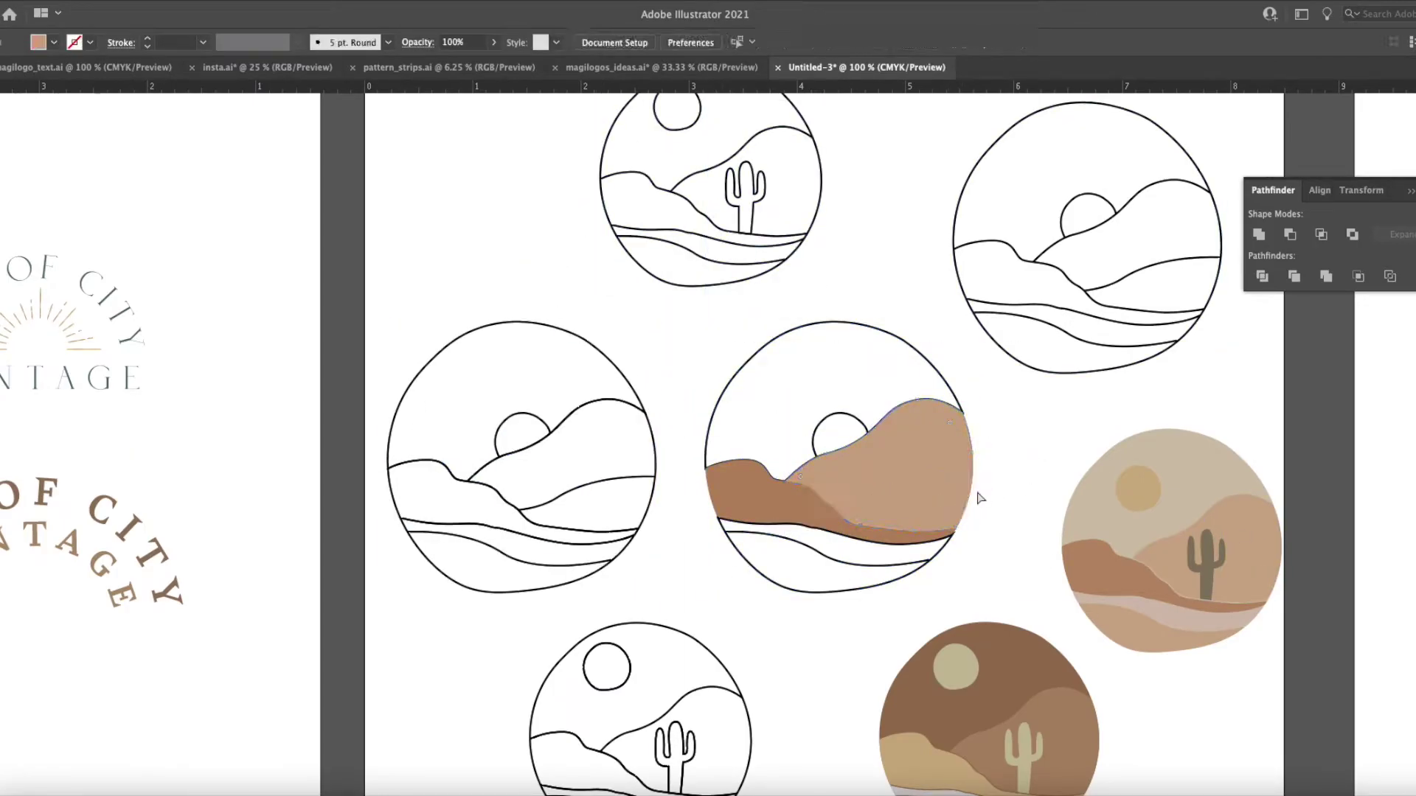
Move the small dune shape out of the middle landscape circle and turn its tan fill into an outline for editing its corner.
drag(885, 475, 1151, 361)
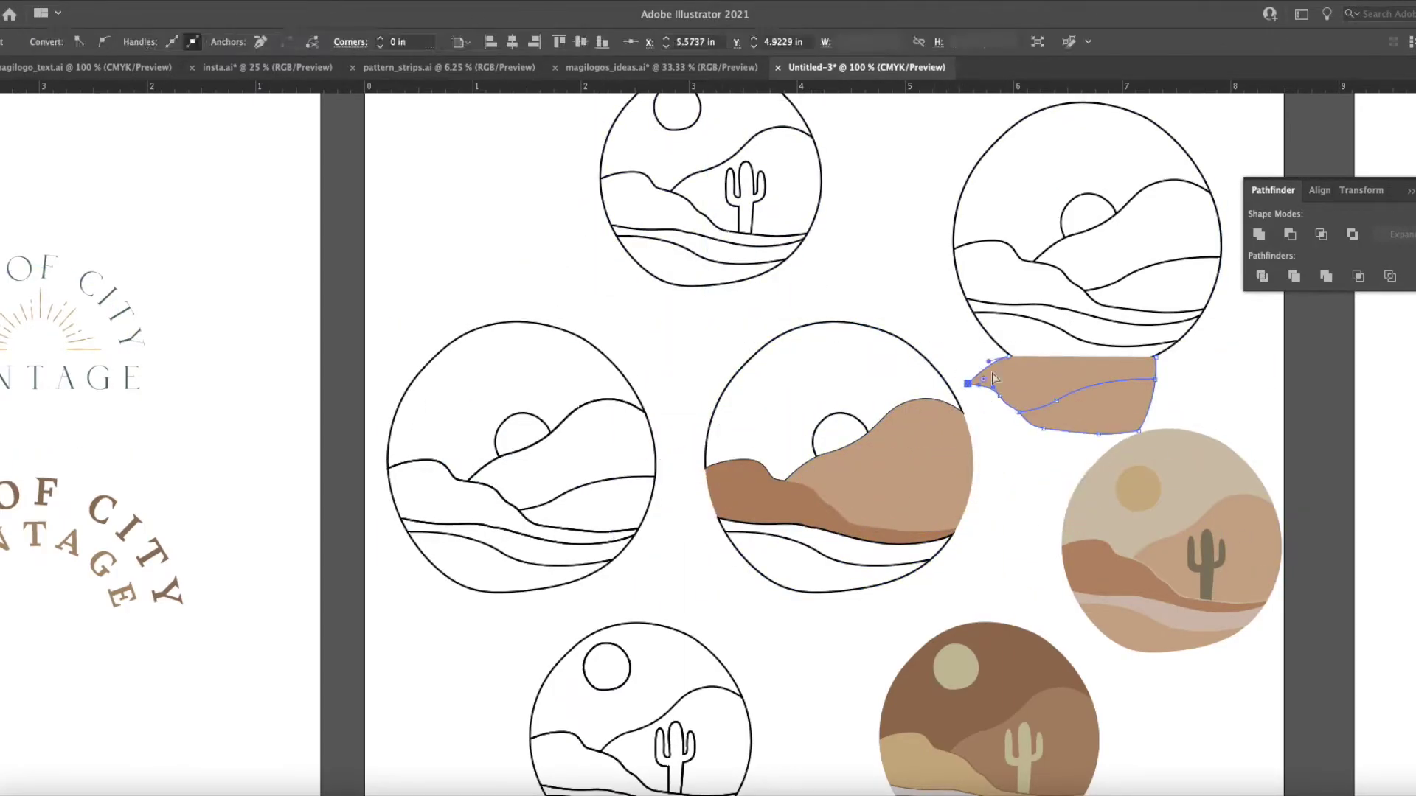
key(super+equal)
key(super+equal)
key(super+equal)
key(super+equal)
key(super+equal)
key(super+equal)
key(super+1)
key(super+equal)
key(super+equal)
key(super+equal)
key(super+equal)
key(super+equal)
key(super+equal)
key(super+equal)
key(super+equal)
key(p)
key(shift+x)
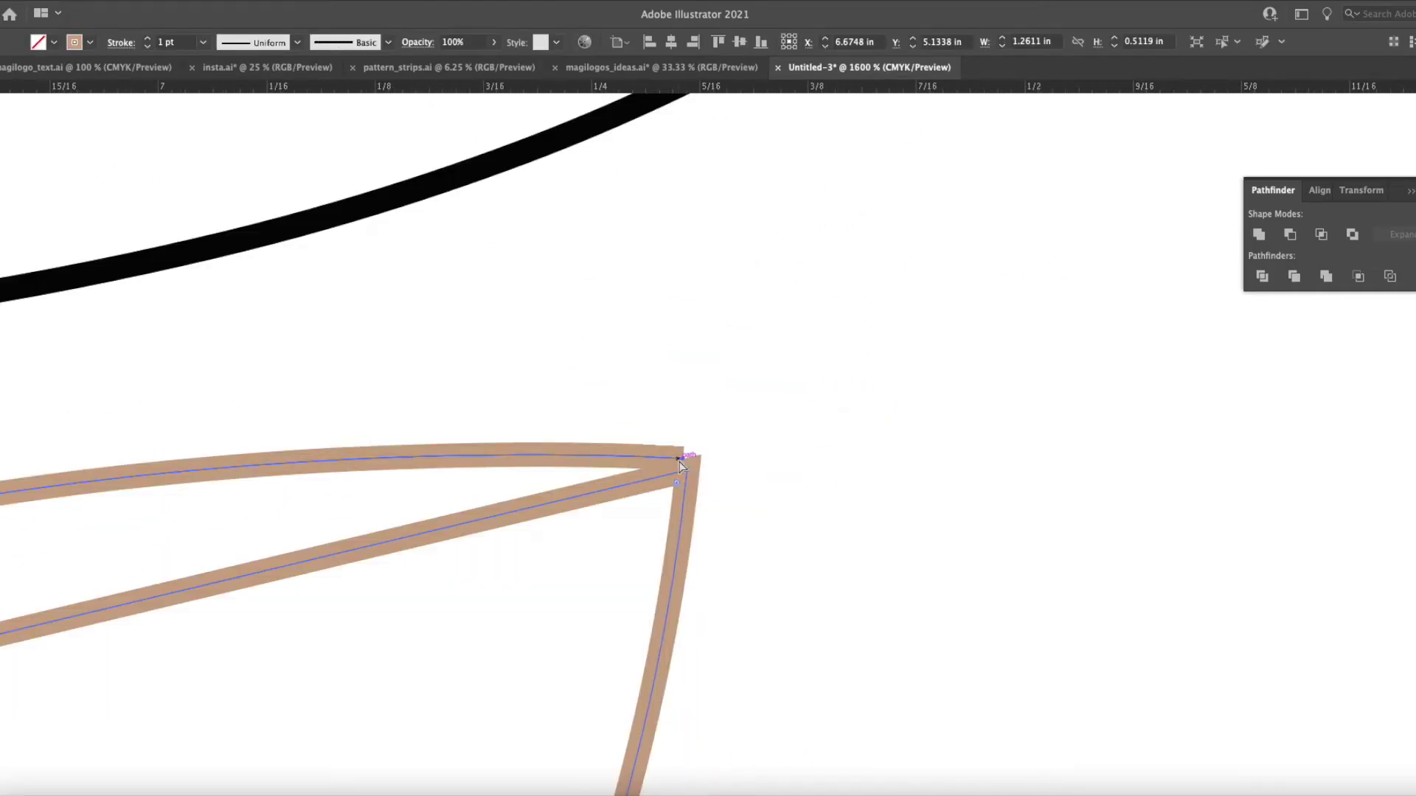
Restore the dune's fill, reshape its curved upper edge and place it on the large hill of the middle landscape circle.
key(super+minus)
key(super+minus)
key(super+minus)
key(super+minus)
key(super+minus)
key(shift+x)
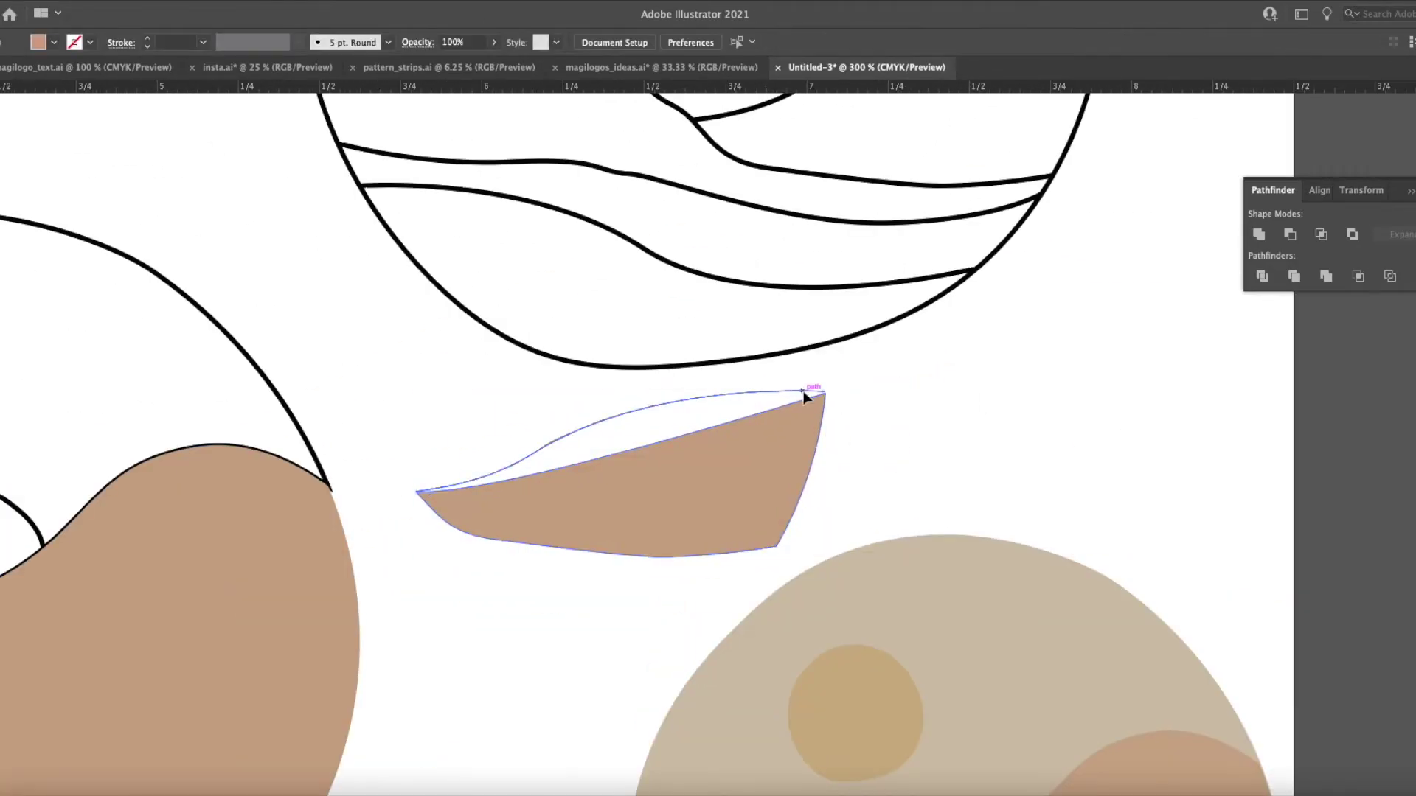
click(823, 394)
key(super+equal)
drag(598, 427, 503, 464)
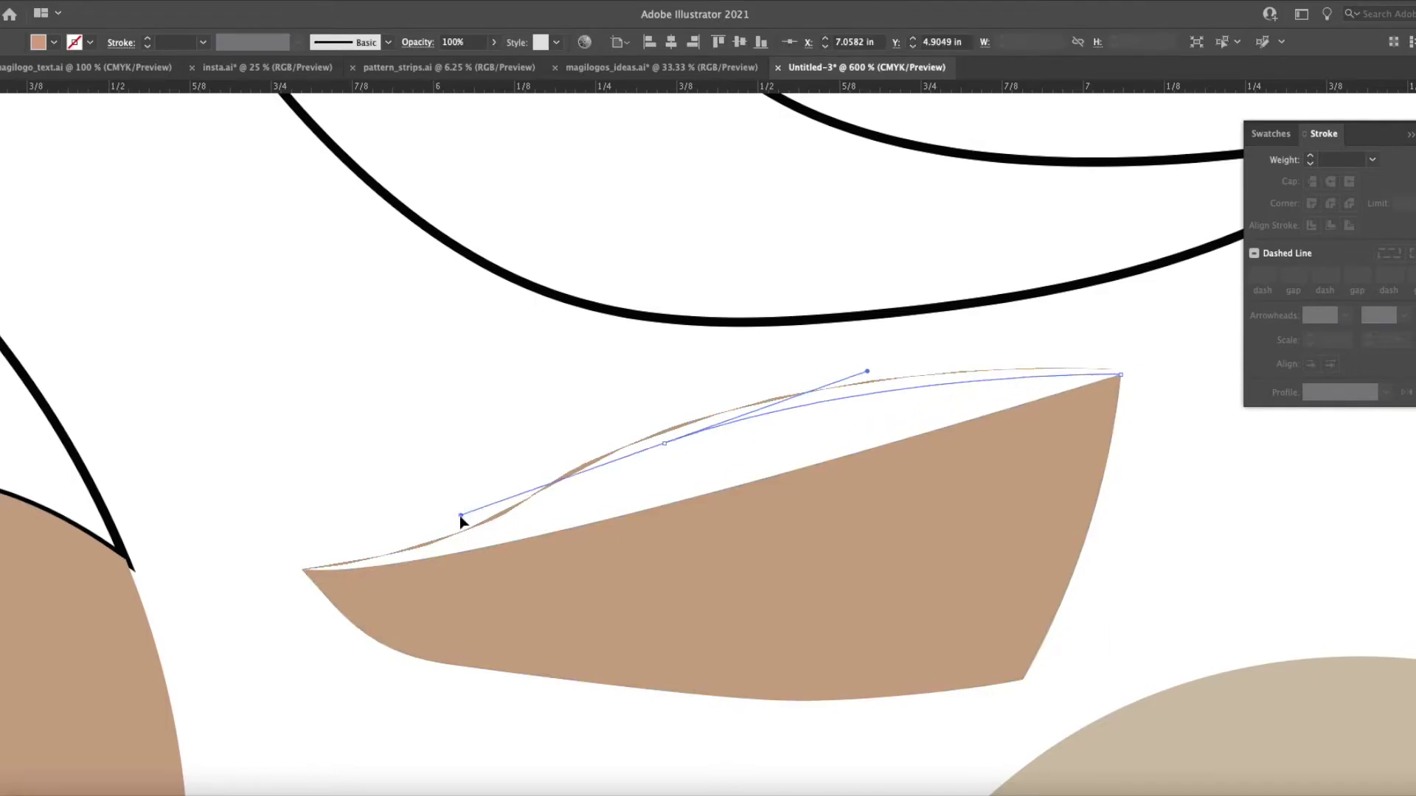
drag(473, 516, 473, 516)
key(super+shift+a)
key(super+1)
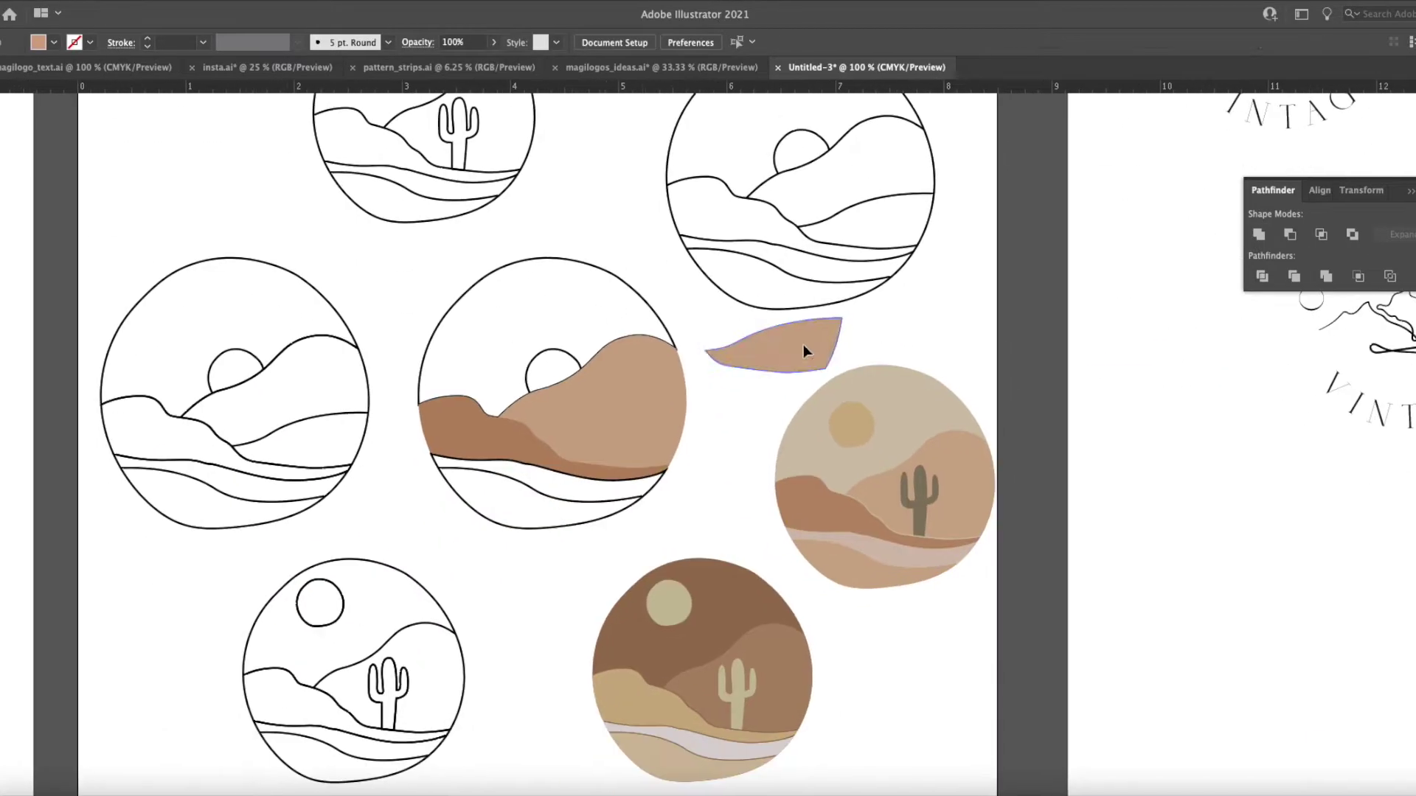
drag(803, 343, 647, 435)
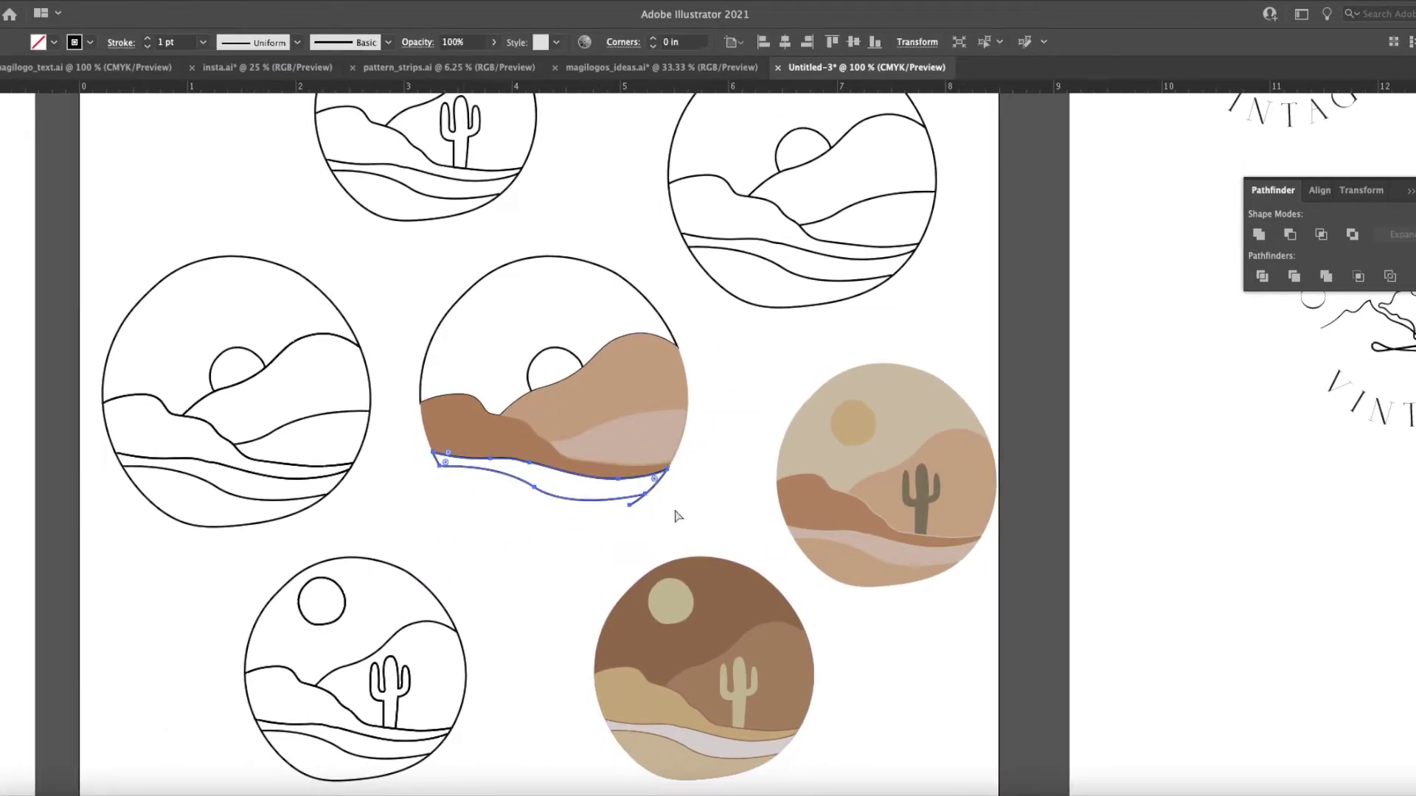
Complete the river band and foreground shapes below the hills and fill them with pale pink and tan.
key(p)
key(super+equal)
key(super+equal)
key(super+equal)
key(super+equal)
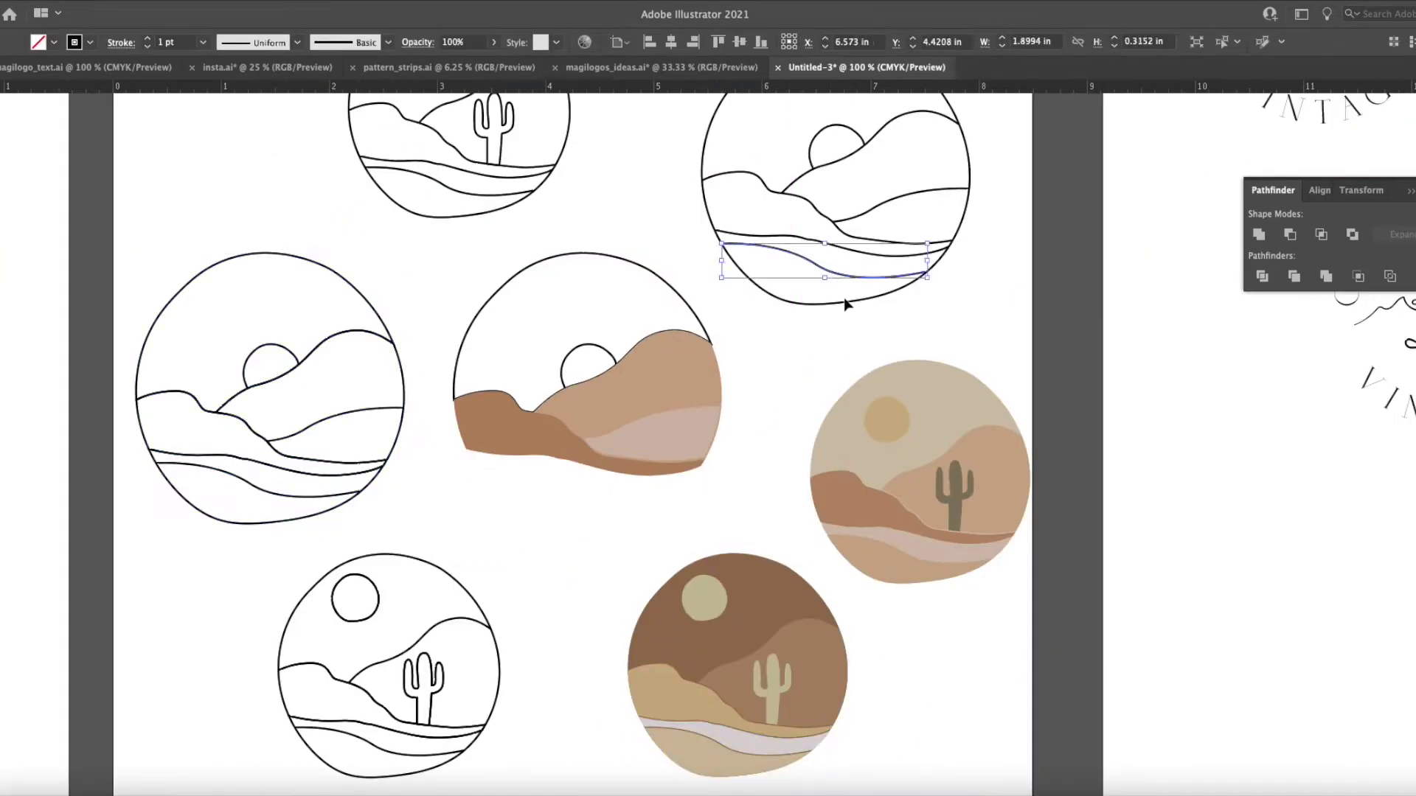
drag(736, 291, 1090, 468)
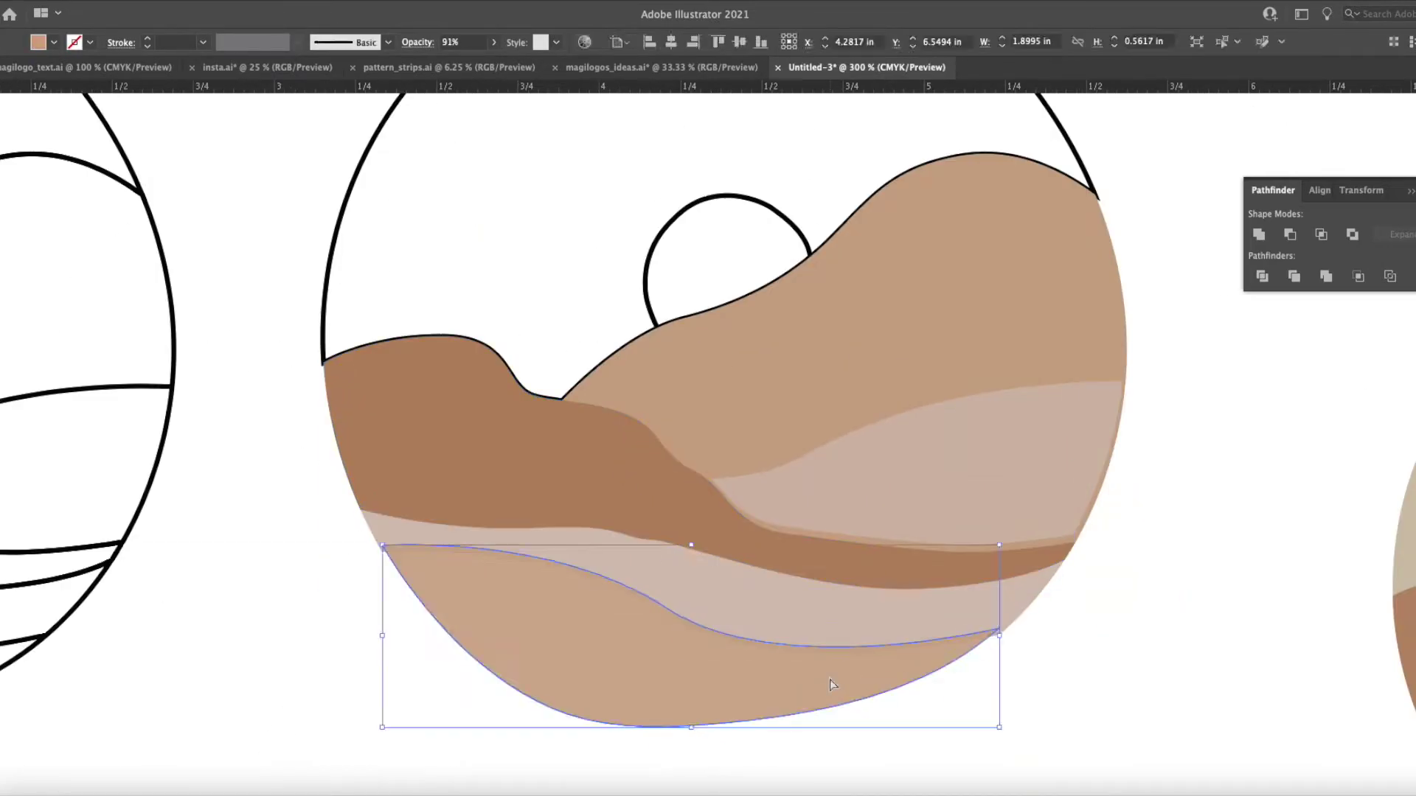
Line up the pink dune with the outer edge of the large tan hill.
click(1064, 491)
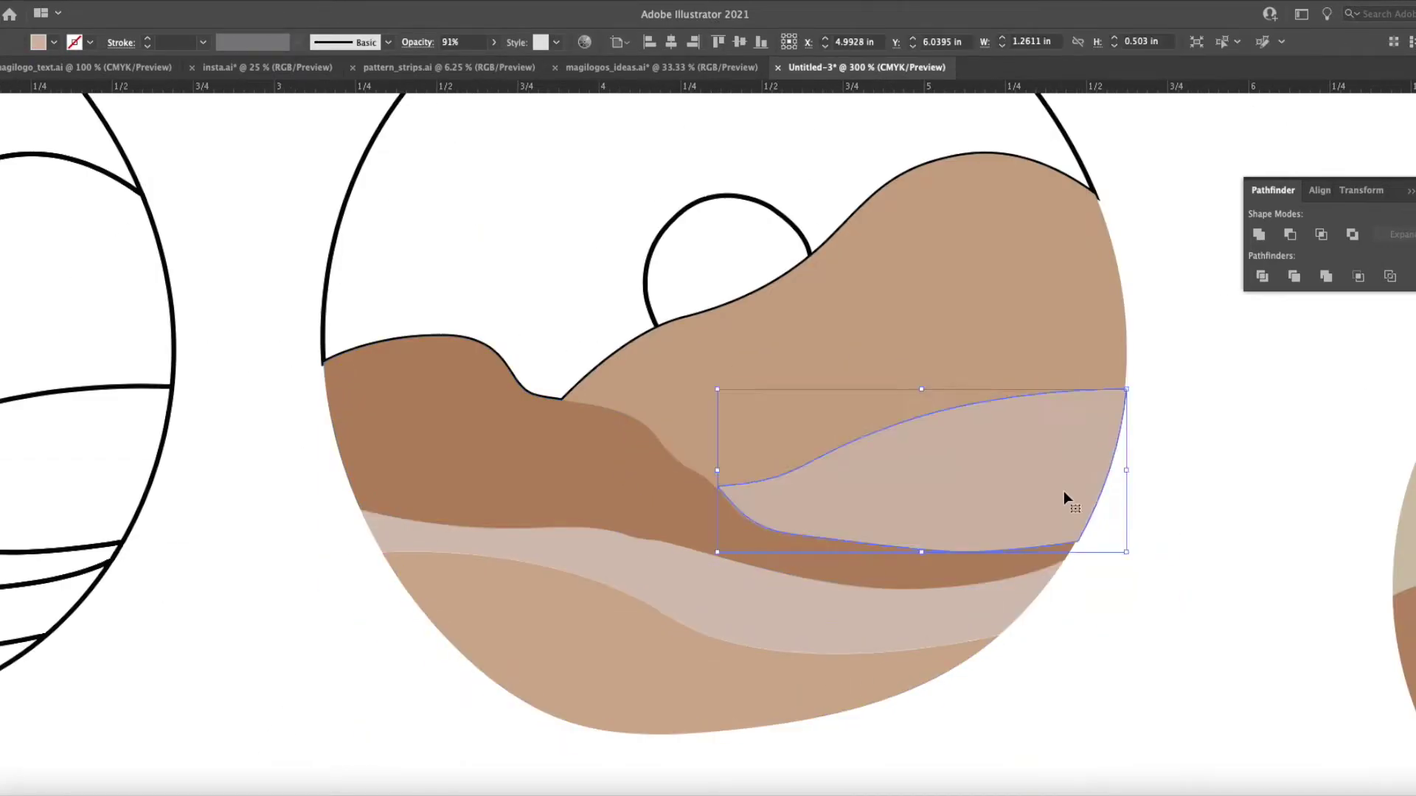
Complete the sky and sun shapes of the middle landscape circle and fill them with beige and golden tan.
scroll(784, 519, up, 3)
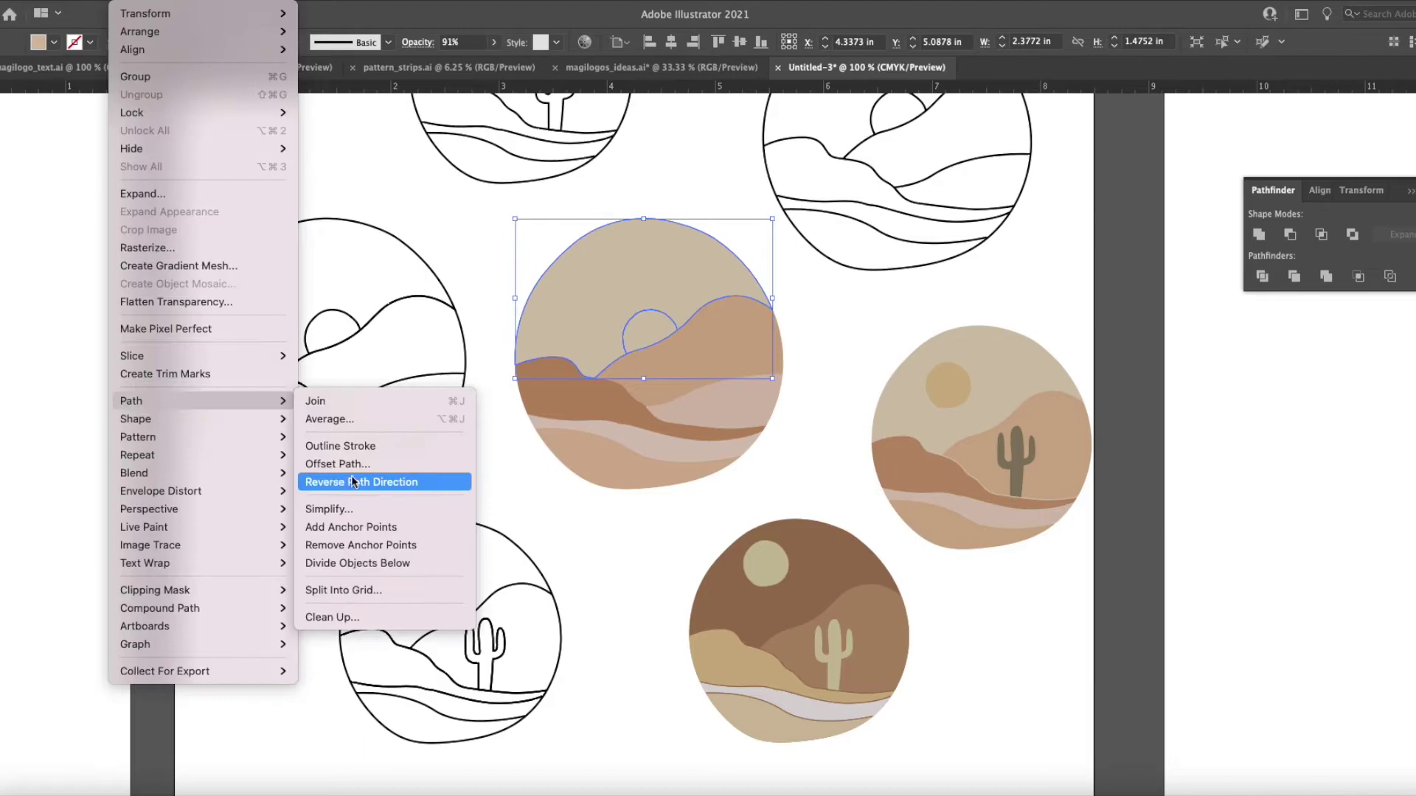
click(352, 482)
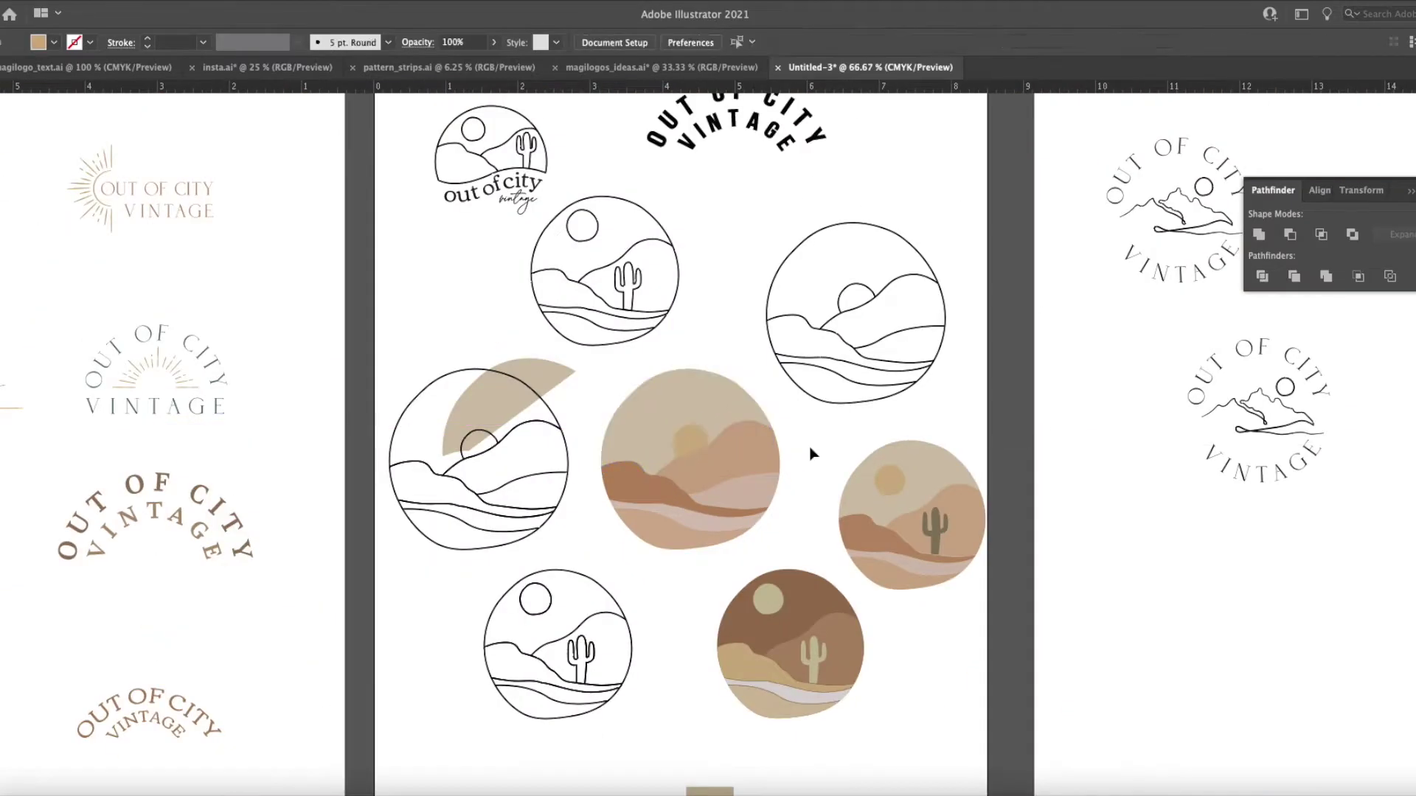
key(ctrl+v)
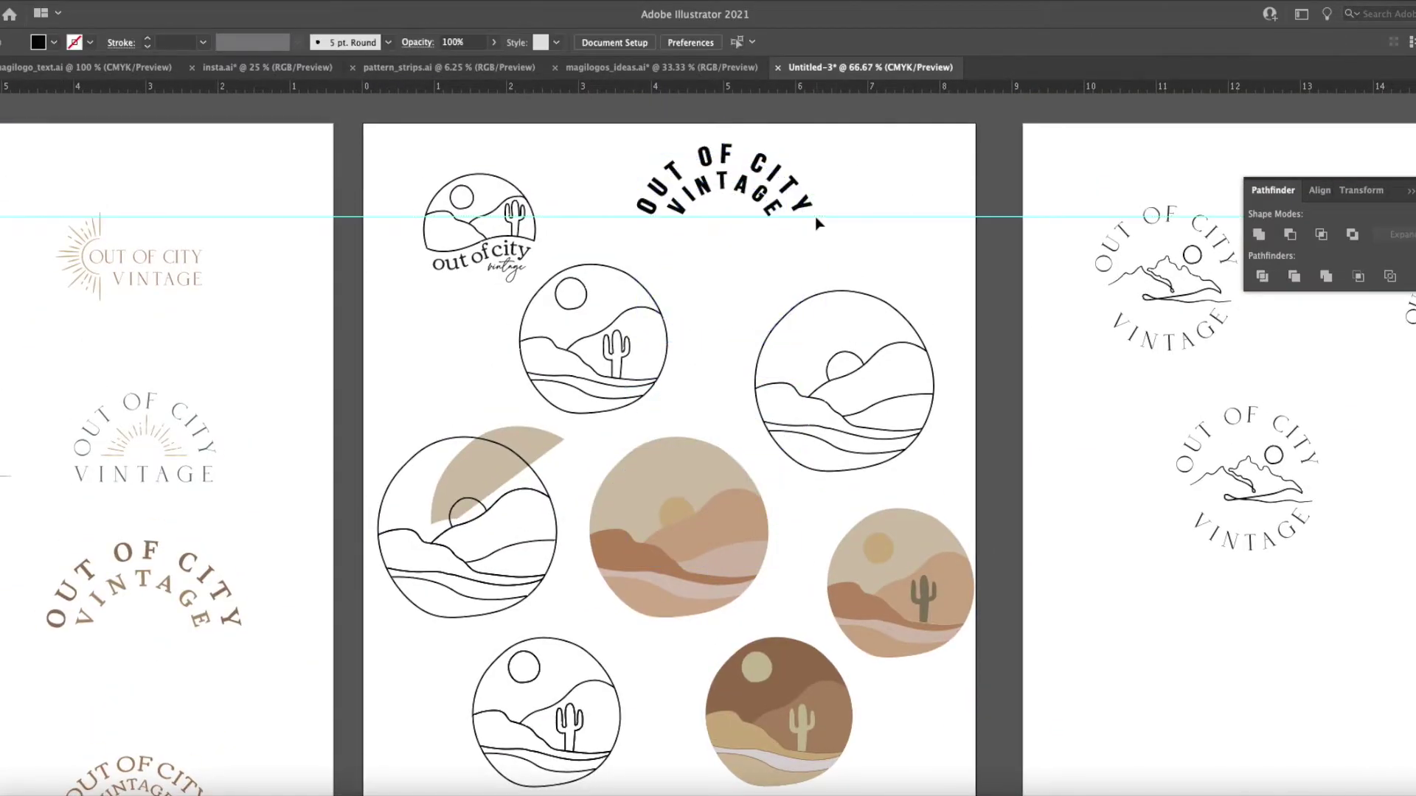
Adjust the circular text paths of the black arched OUT OF CITY and VINTAGE lettering so the two lines sit evenly.
key(super+equal)
key(super+equal)
drag(700, 264, 699, 269)
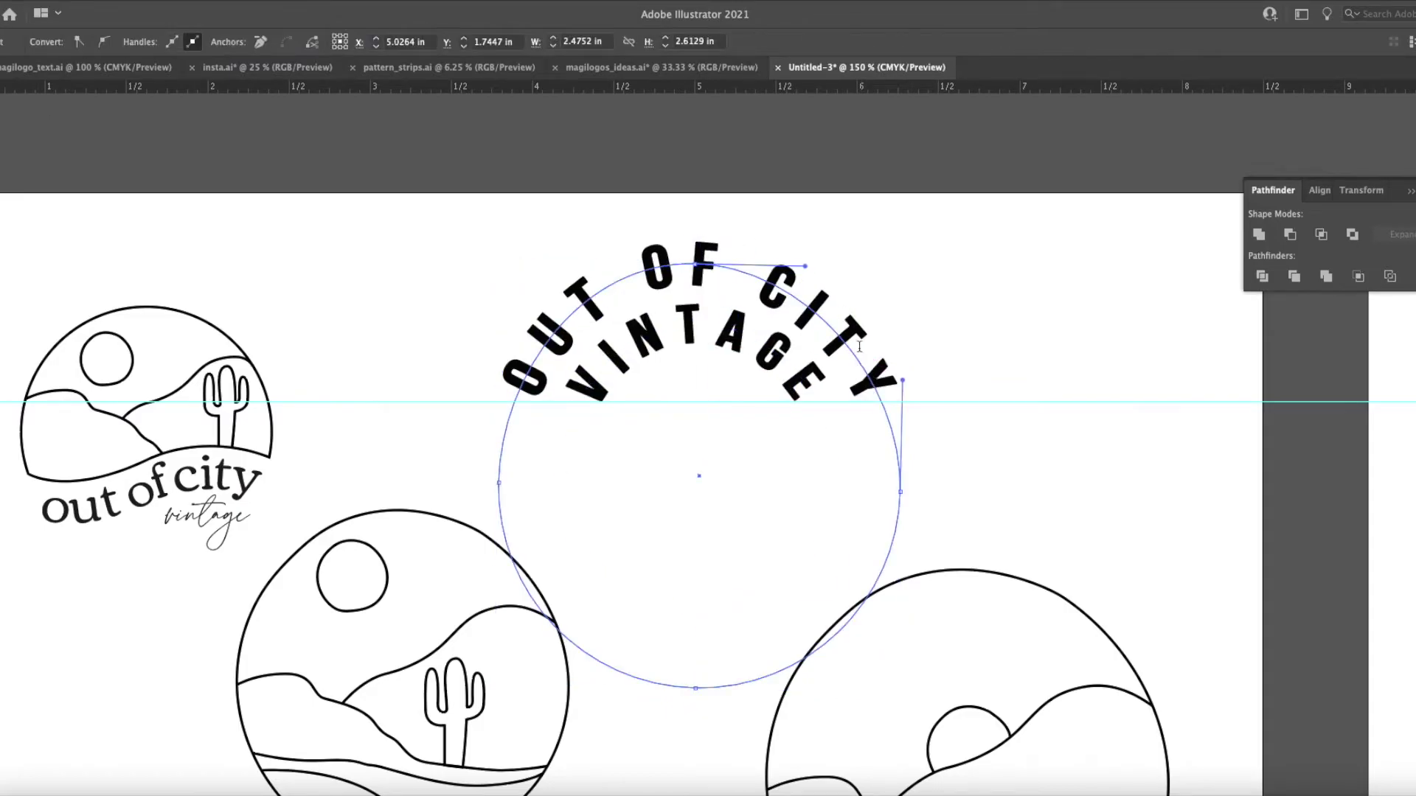
key(v)
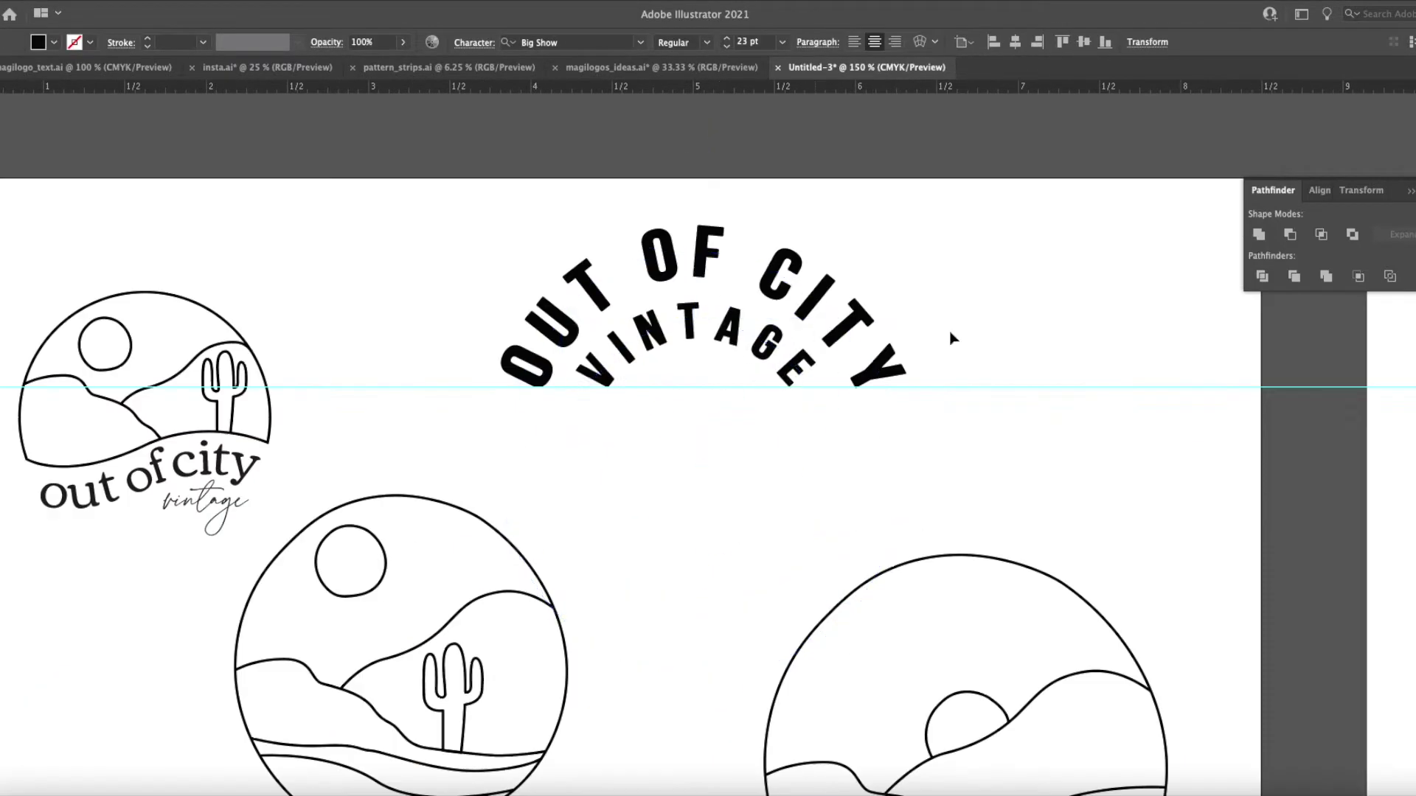
scroll(951, 338, right, 1)
click(767, 339)
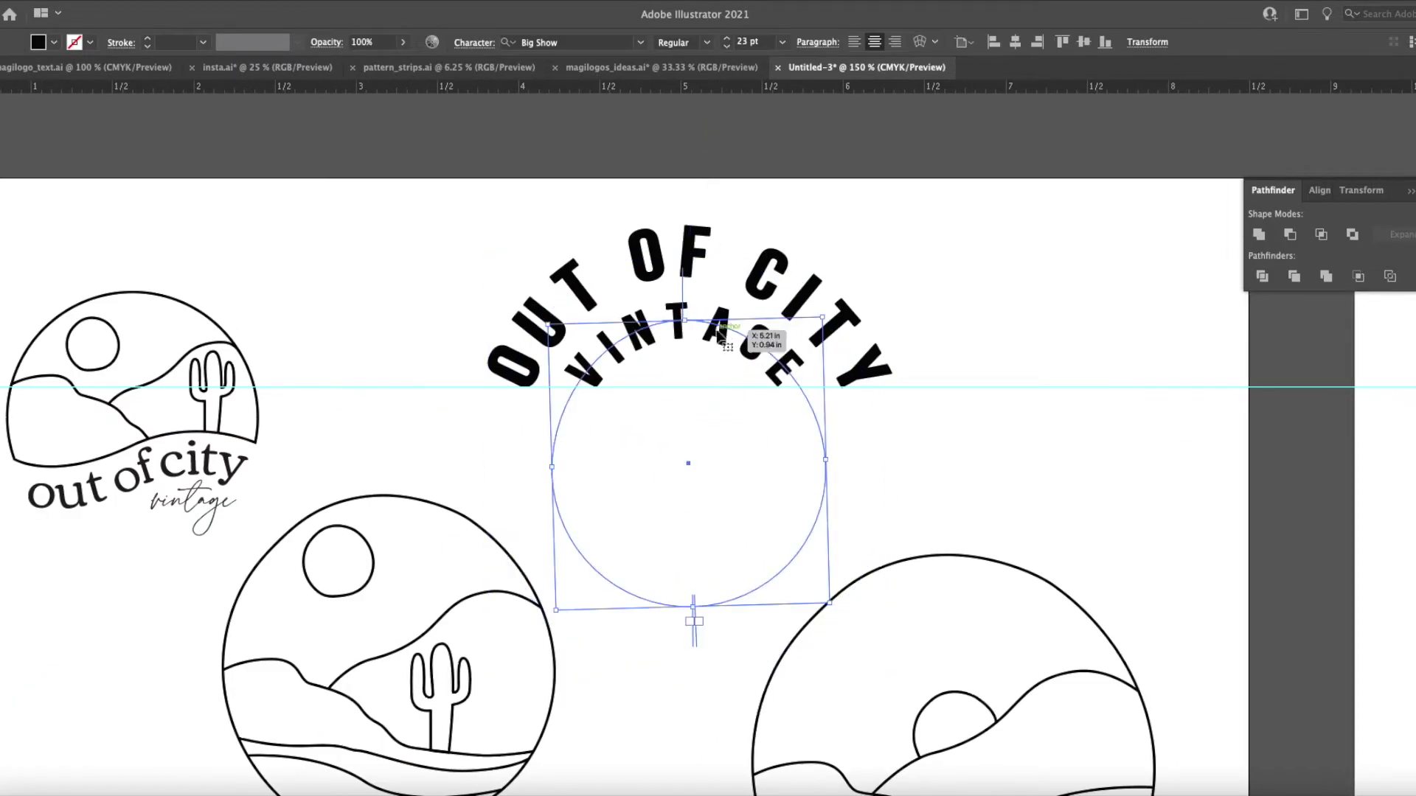
Place a copy of the arched lettering over the coloured middle landscape circle and recolour it rust brown.
scroll(669, 322, down, 5)
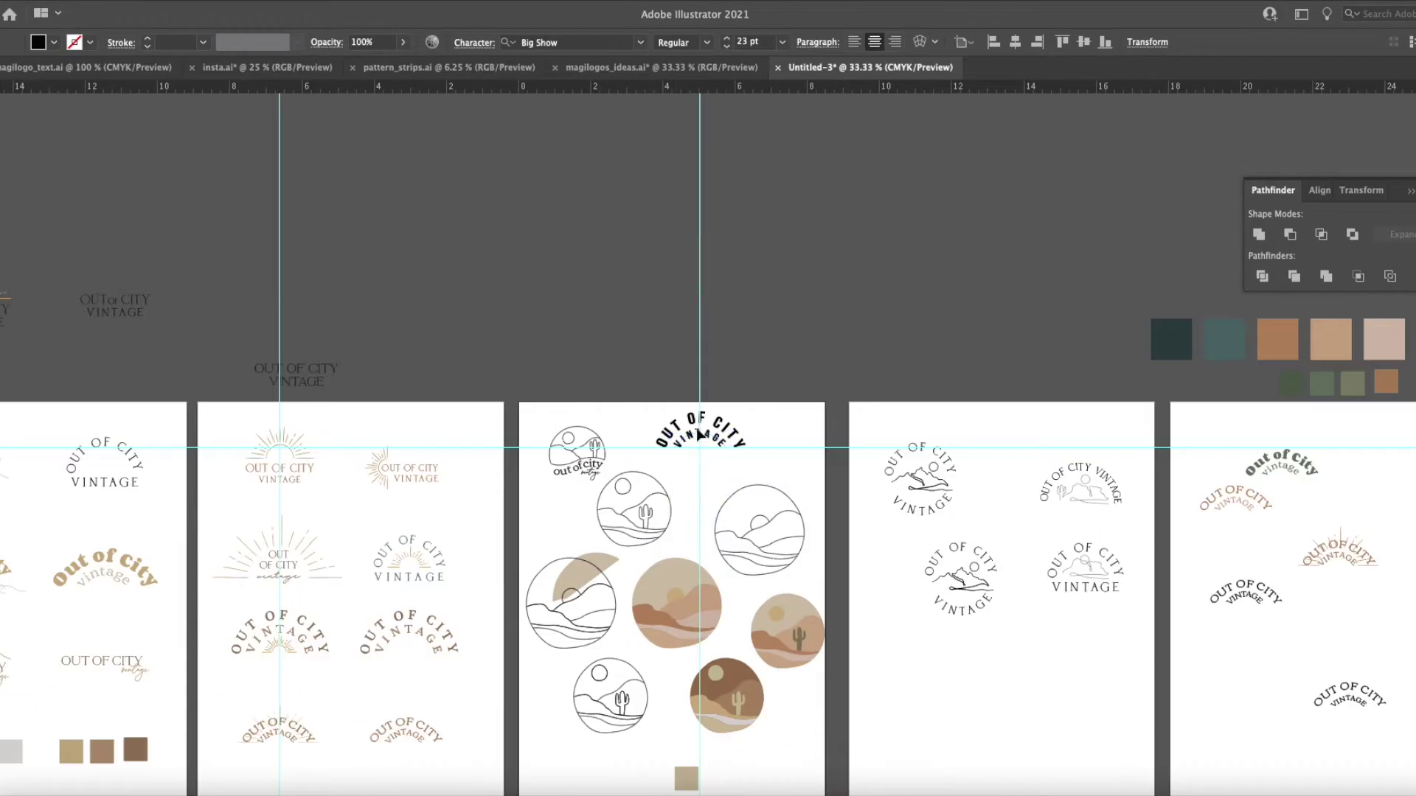
scroll(730, 280, up, 3)
drag(782, 252, 680, 613)
scroll(679, 613, up, 4)
scroll(767, 664, down, 3)
scroll(822, 497, left, 2)
scroll(714, 382, down, 4)
key(ctrl+shift+a)
scroll(895, 456, down, 2)
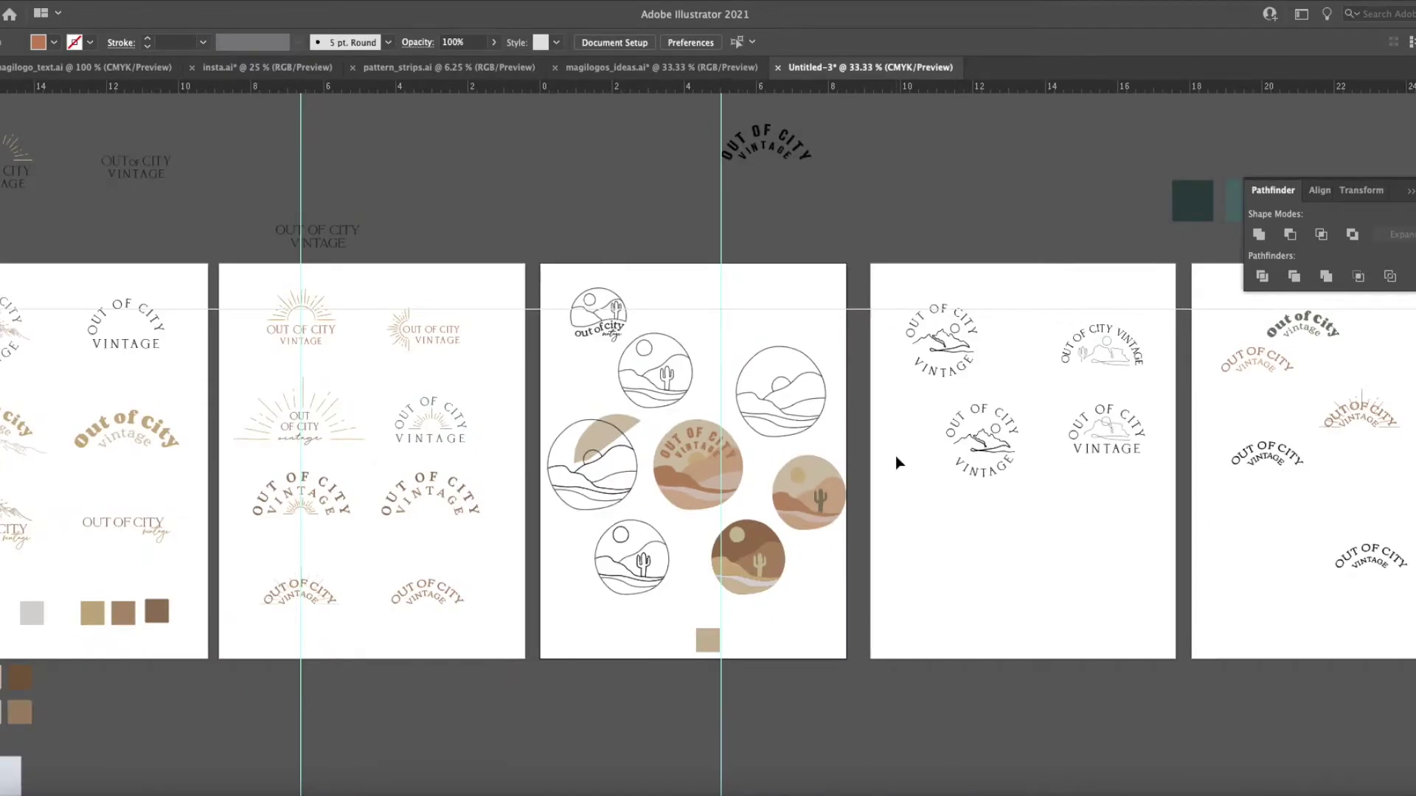
Copy the coloured cactus circle to the artboard's upper area and reshape its lower edge into a wave.
scroll(755, 471, down, 2)
scroll(755, 471, left, 2)
drag(908, 403, 811, 243)
scroll(811, 244, up, 4)
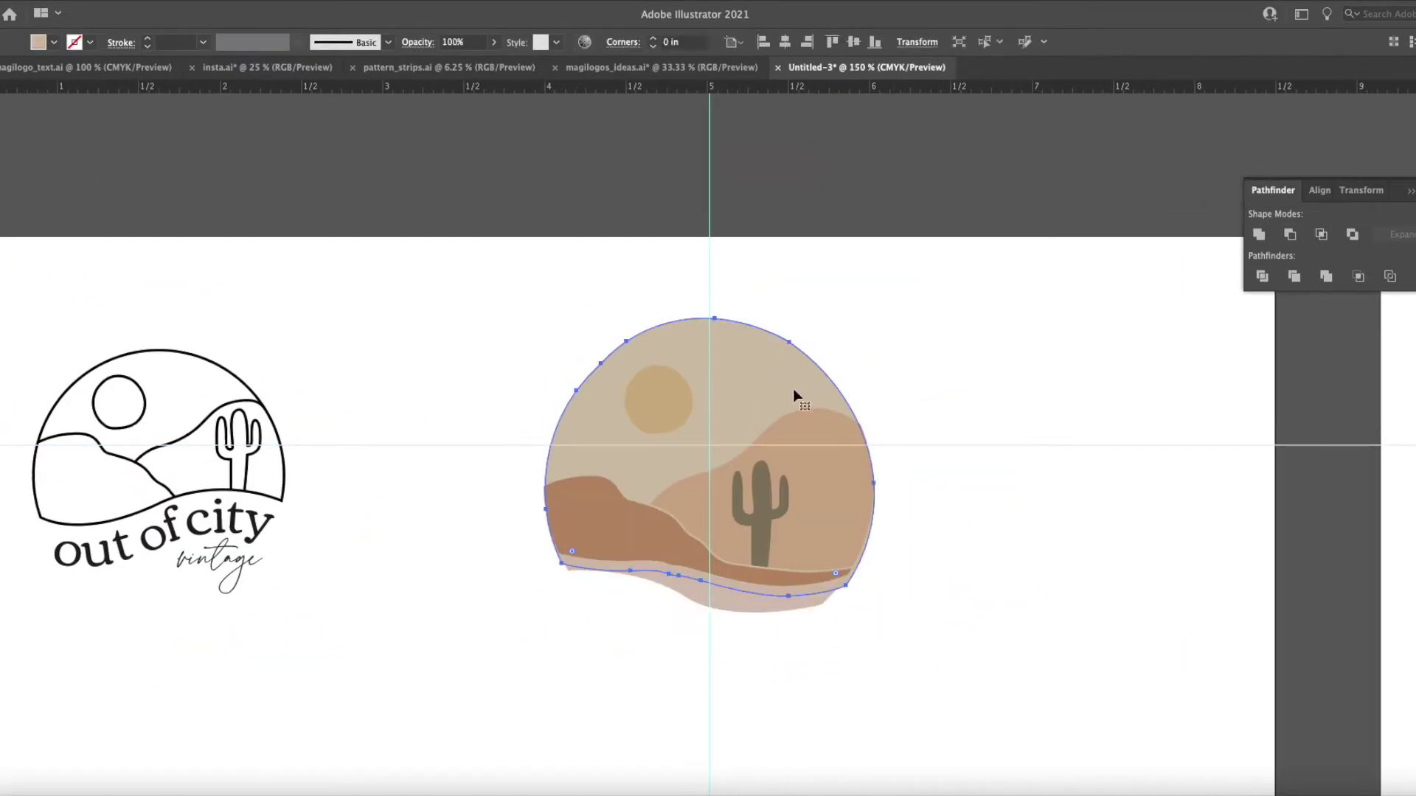
scroll(793, 388, up, 2)
key(a)
drag(672, 635, 673, 544)
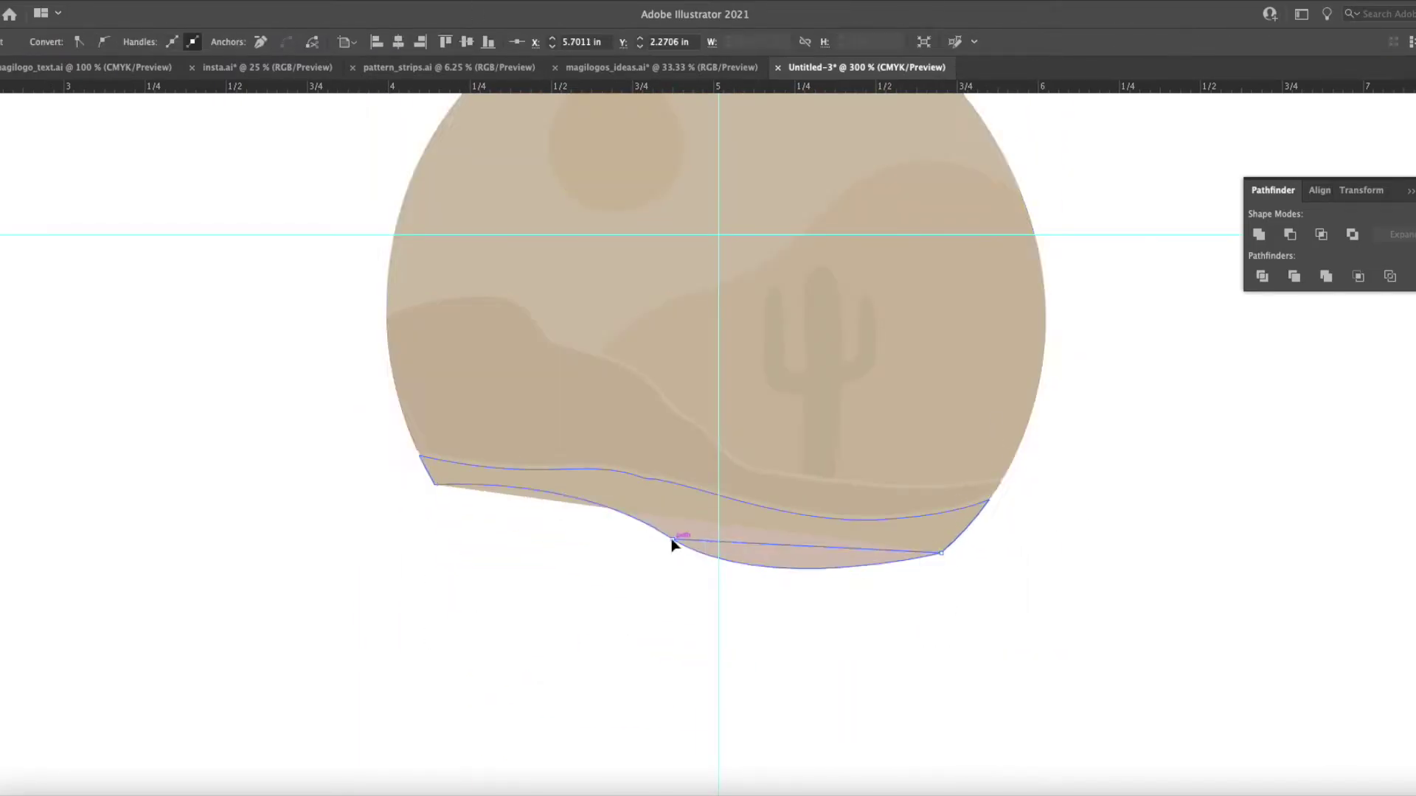
Set the reshaped circle above the artboard, duplicate the outlined cactus badge and open the lower edge of its right hill.
key(ctrl+shift+a)
key(ctrl+minus)
key(ctrl+minus)
key(ctrl+minus)
key(ctrl+minus)
key(ctrl+plus)
key(ctrl+plus)
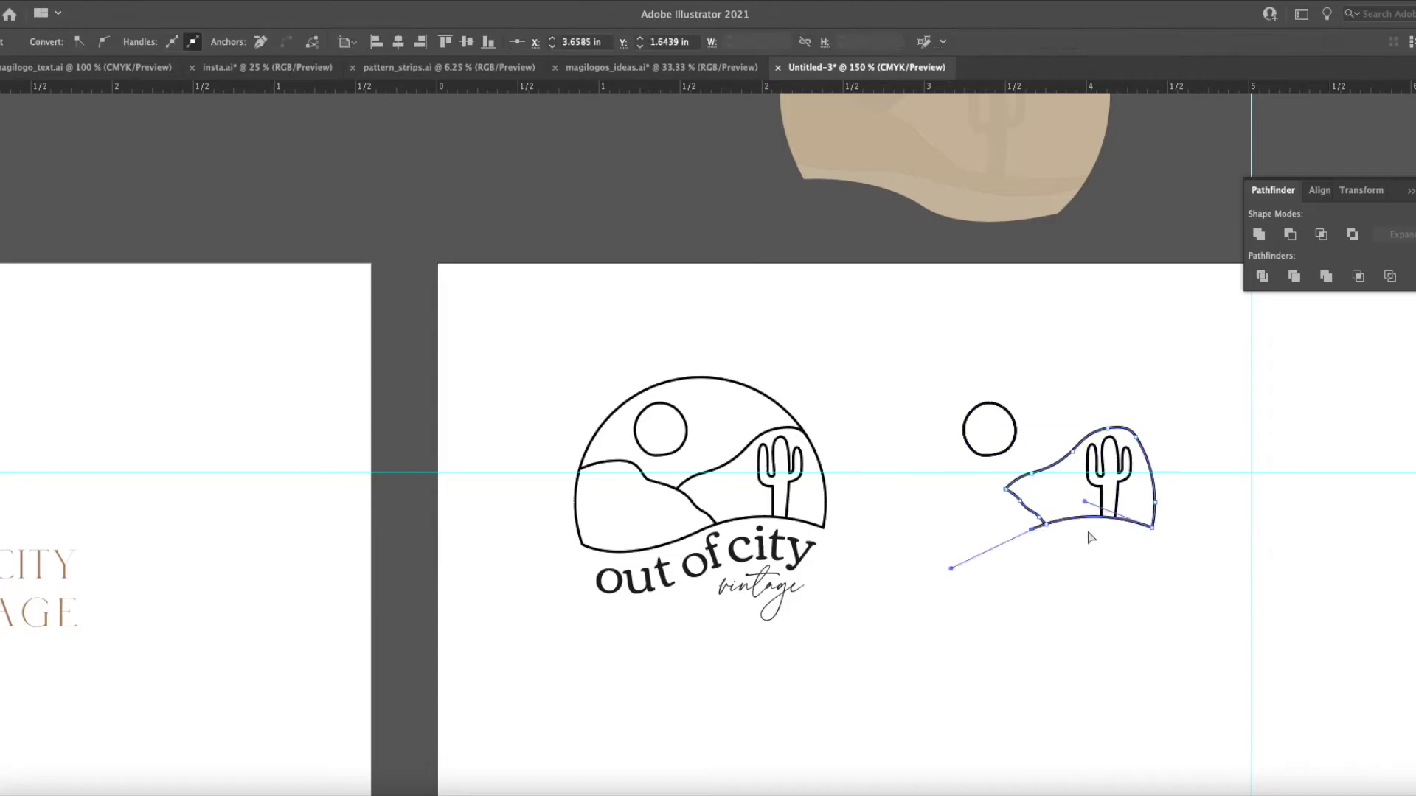
key(ctrl+plus)
key(ctrl+plus)
key(ctrl+plus)
key(ctrl+plus)
key(ctrl+plus)
key(ctrl+plus)
key(ctrl+plus)
key(ctrl+plus)
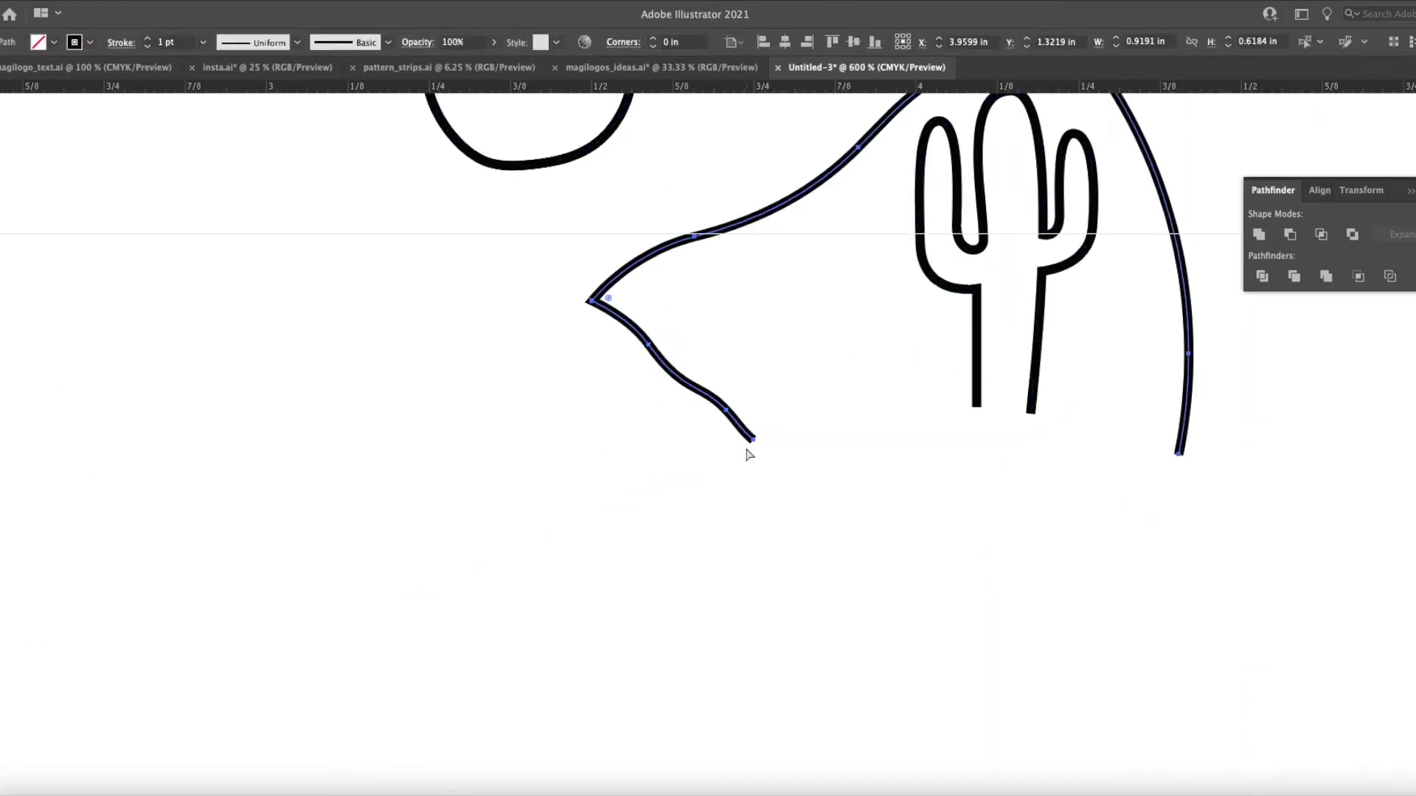
Close the right hill's lower edge and reassemble the dome, dune, sun and cactus outlines into a complete badge.
key(ctrl+minus)
key(ctrl+minus)
key(ctrl+minus)
key(ctrl+minus)
key(ctrl+minus)
key(ctrl+minus)
key(ctrl+minus)
key(ctrl+minus)
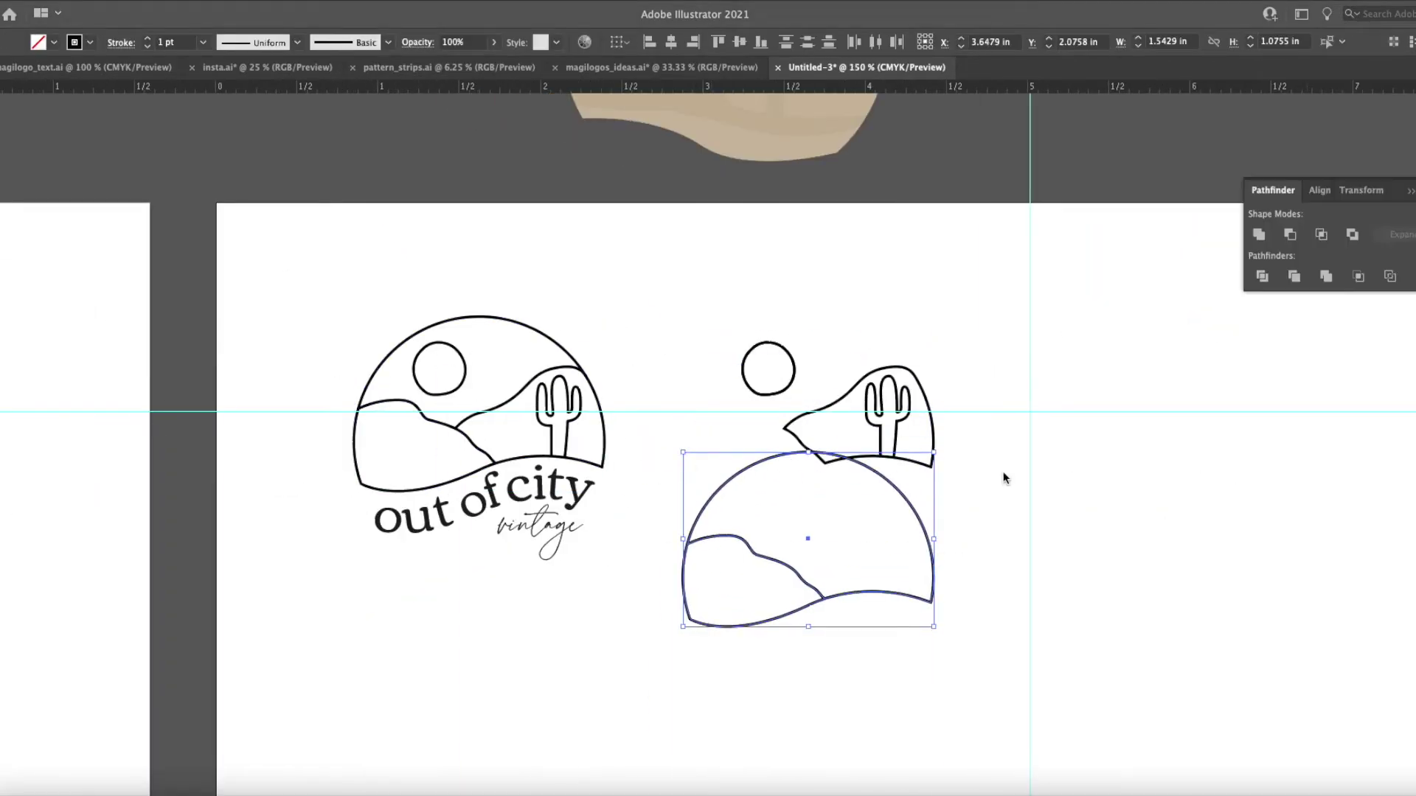
key(ctrl+plus)
key(ctrl+minus)
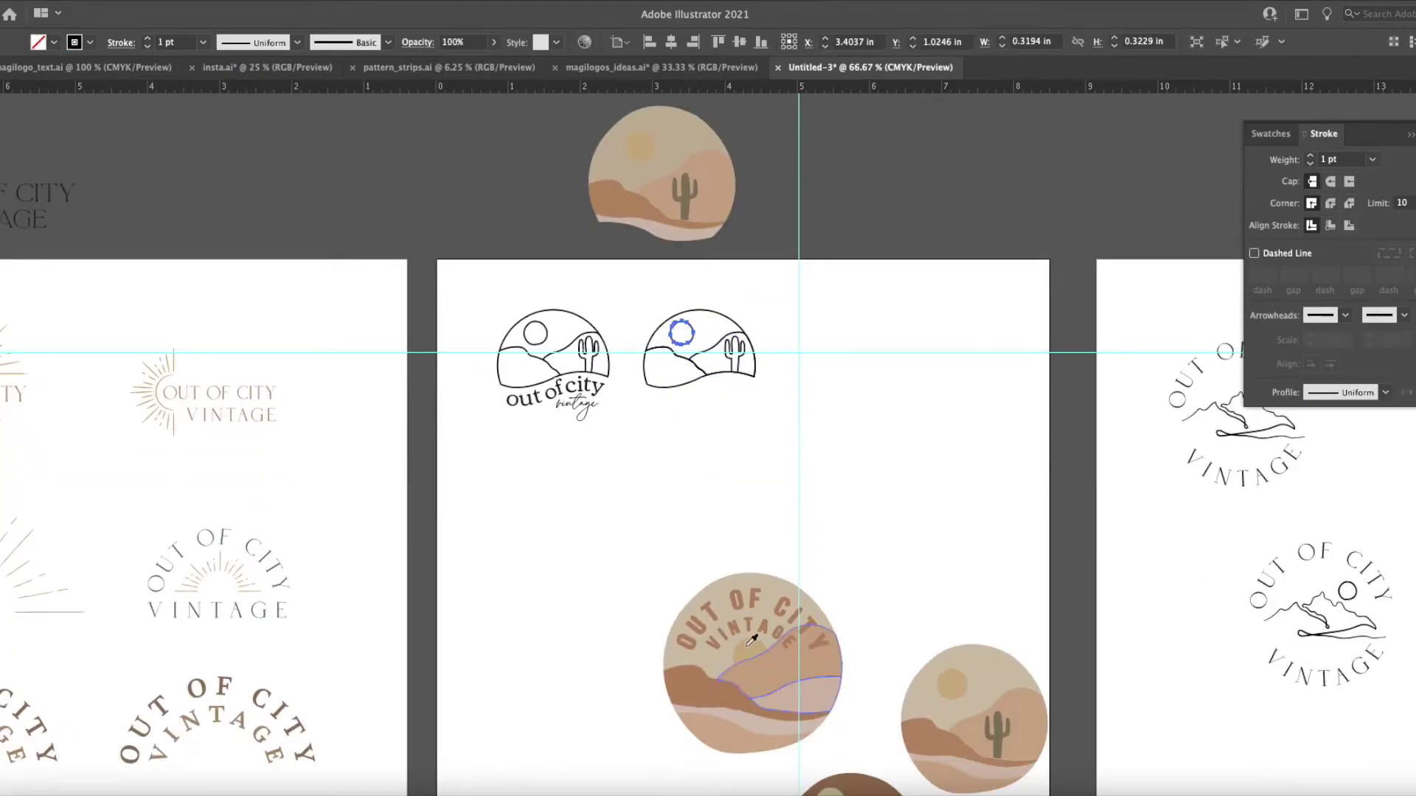
Fill the badge's sky, sun and hills with tones sampled from the coloured landscape and join the open cactus outline.
mouse_move(707, 346)
mouse_down()
mouse_move(749, 317)
mouse_move(708, 330)
mouse_up()
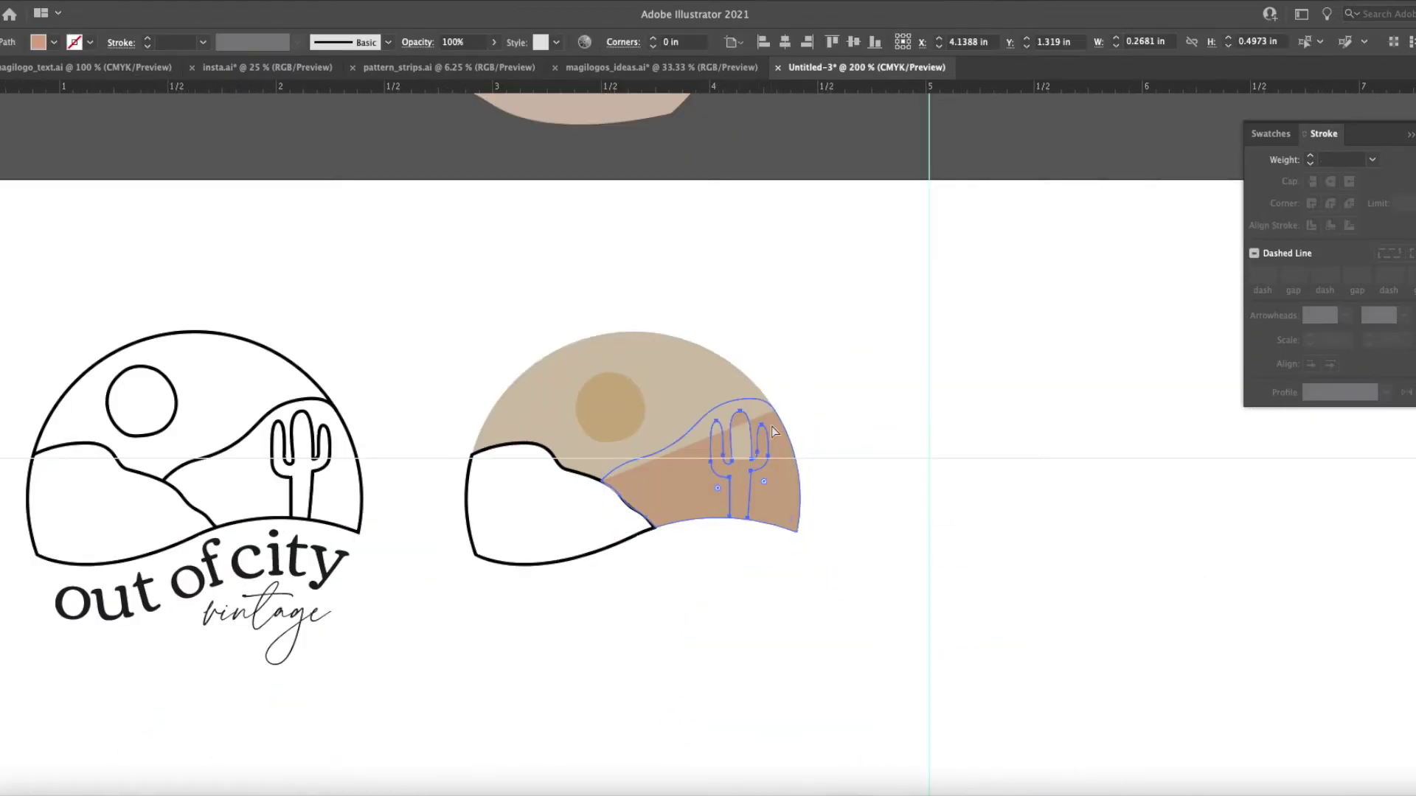
key(ctrl+j)
key(Return)
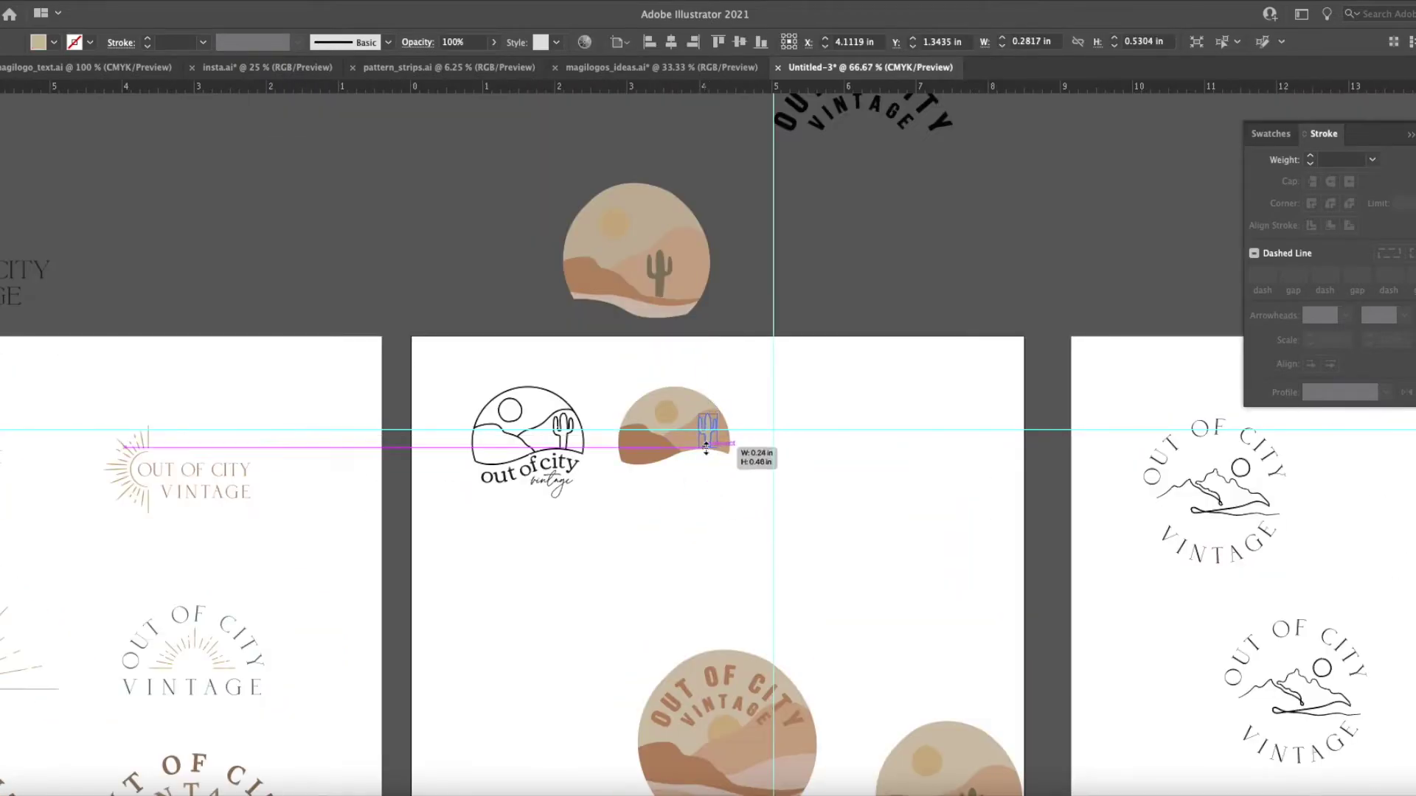
Copy the pink dune from the lettered landscape circle onto the badge's right hill and fit it to the edge.
drag(712, 449, 733, 309)
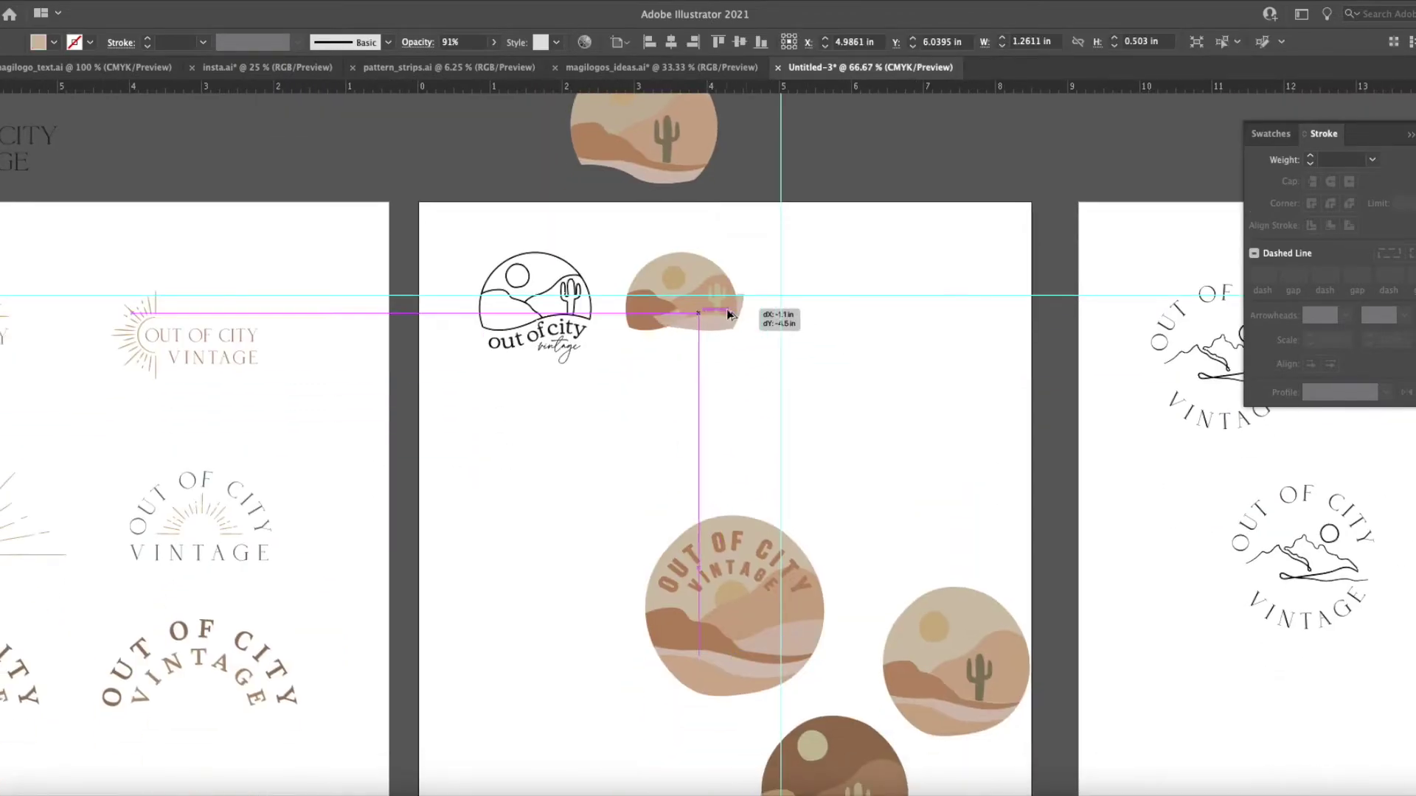
scroll(734, 309, up, 3)
drag(664, 454, 667, 457)
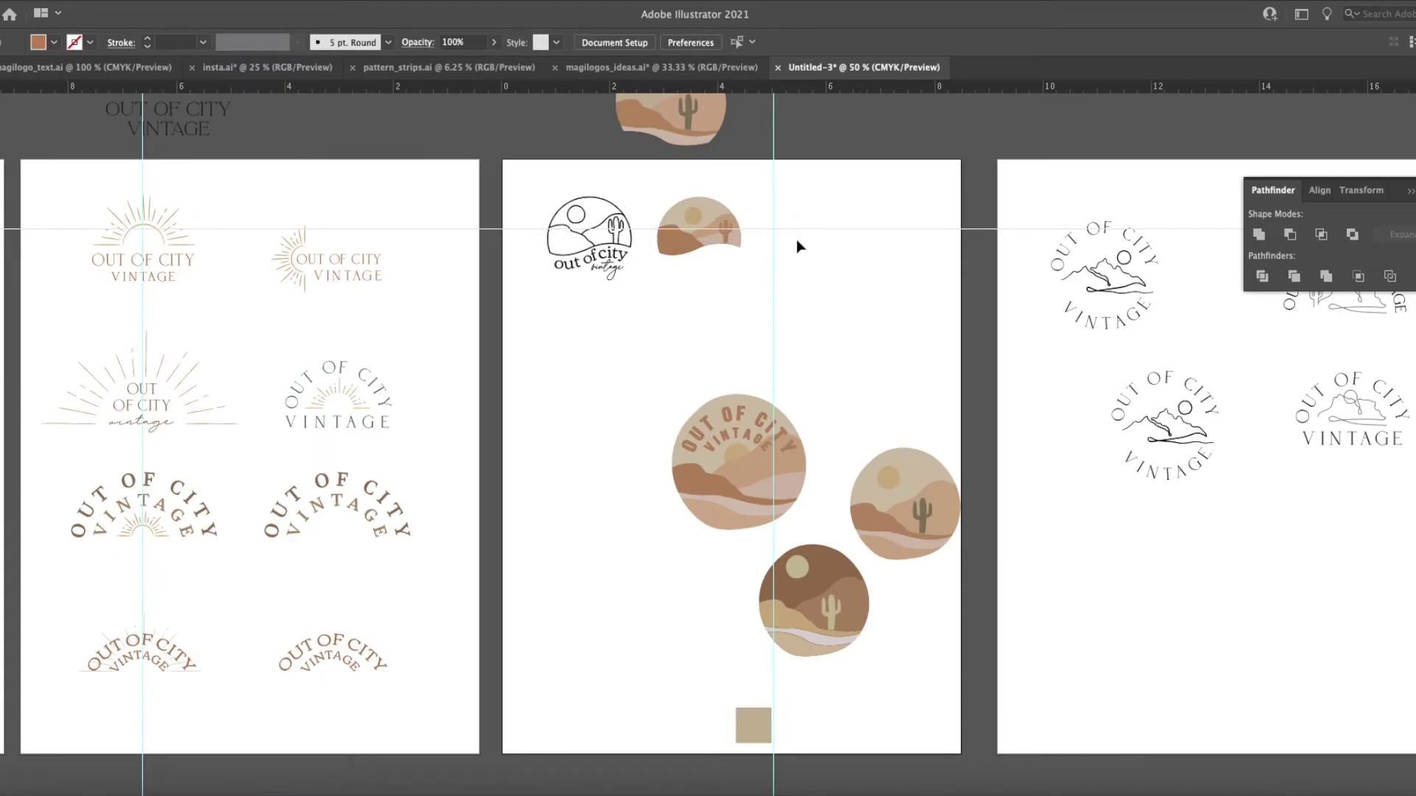
Add the out of city vintage lettering beneath the coloured badge, recolour it brown and replace the outlined badge with this version.
click(722, 237)
scroll(848, 480, down, 2)
key(ctrl+v)
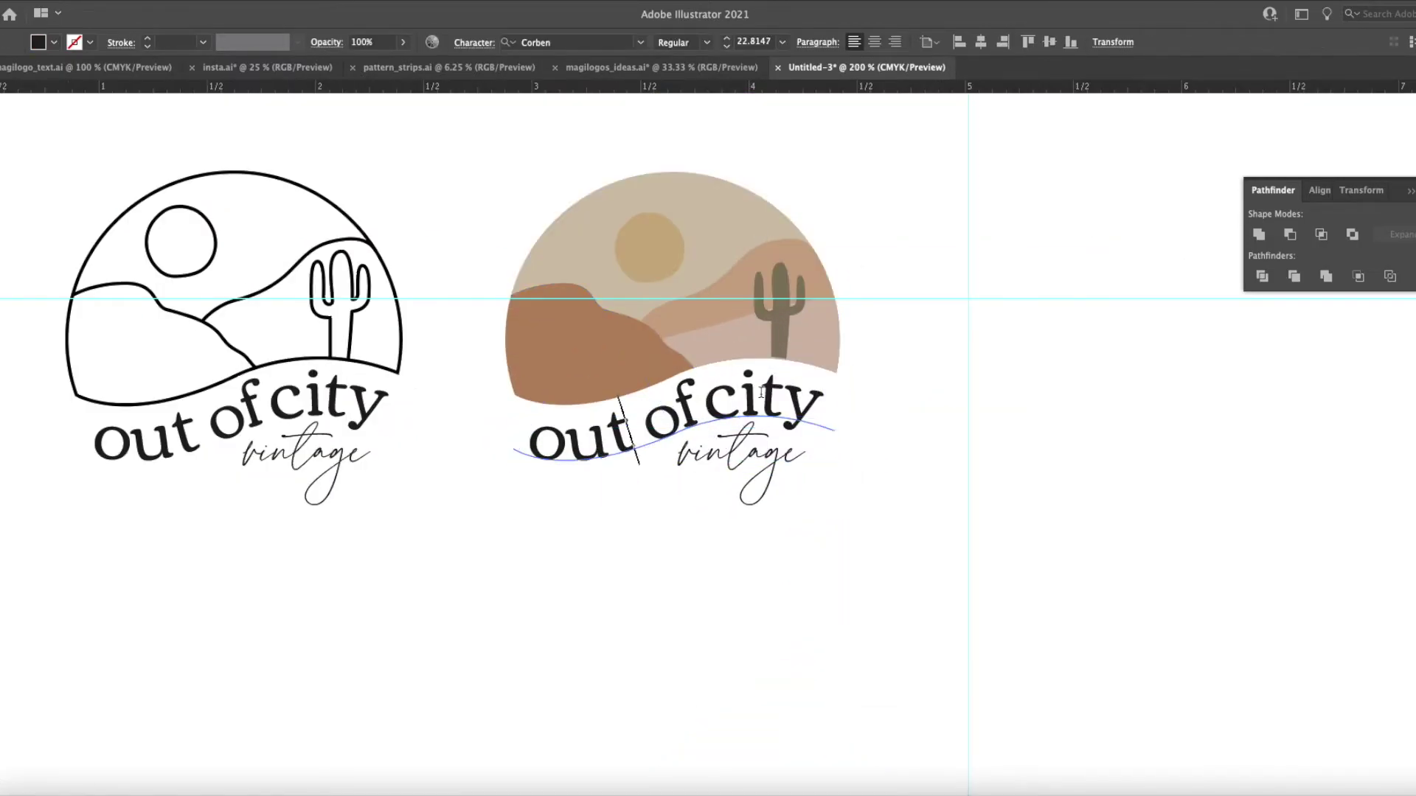
scroll(762, 391, up, 5)
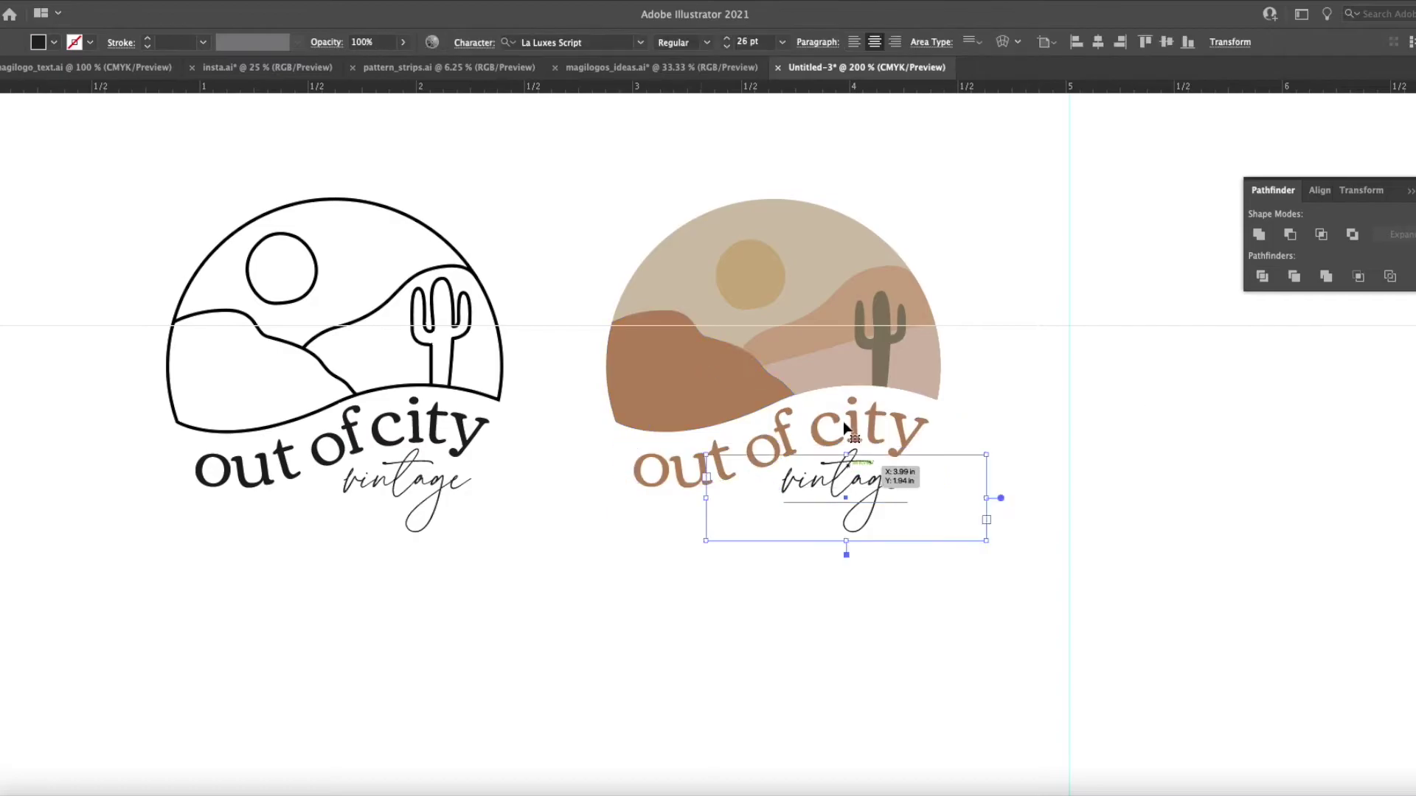
scroll(723, 417, down, 8)
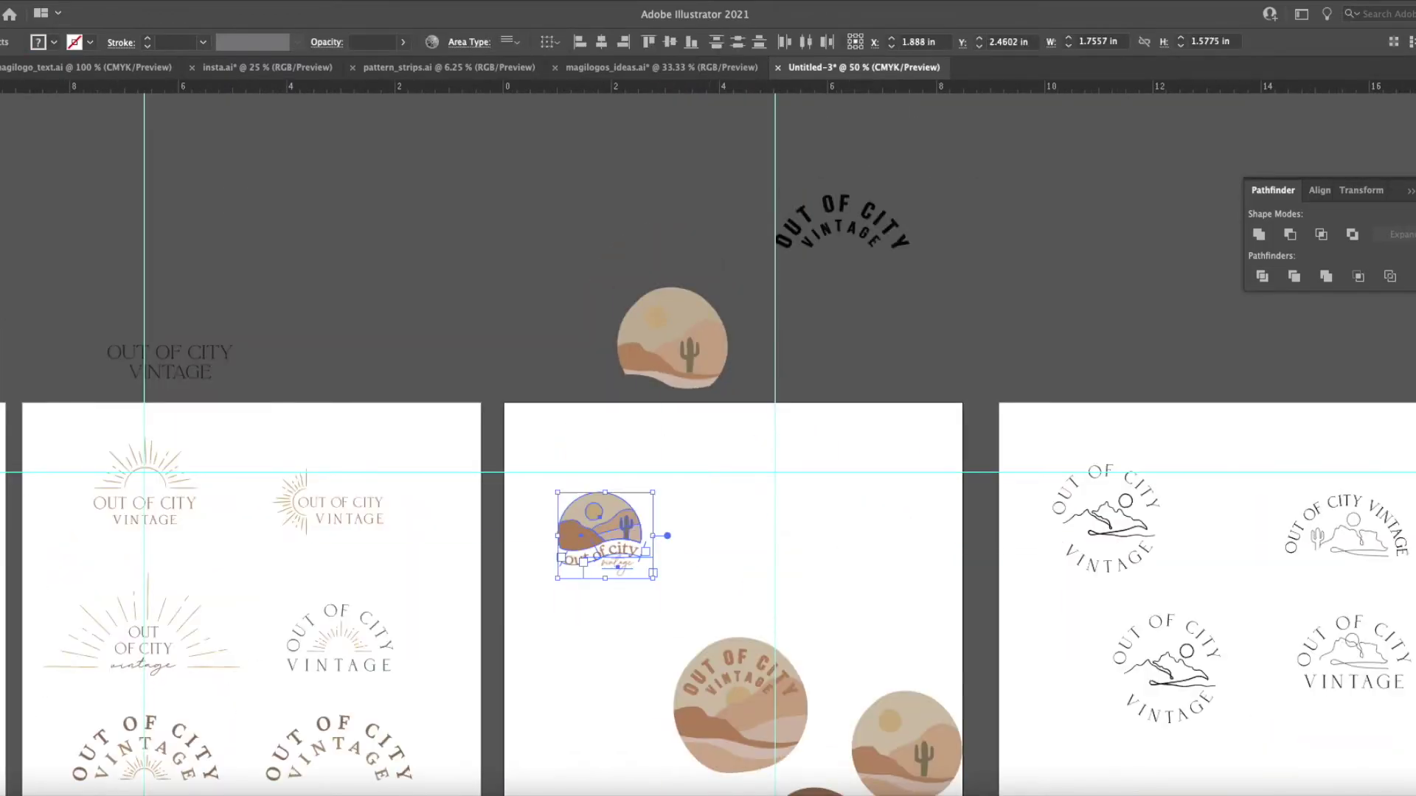
Replace the lettering in the middle landscape circle with the arched Out of City vintage text in rust brown.
key(F7)
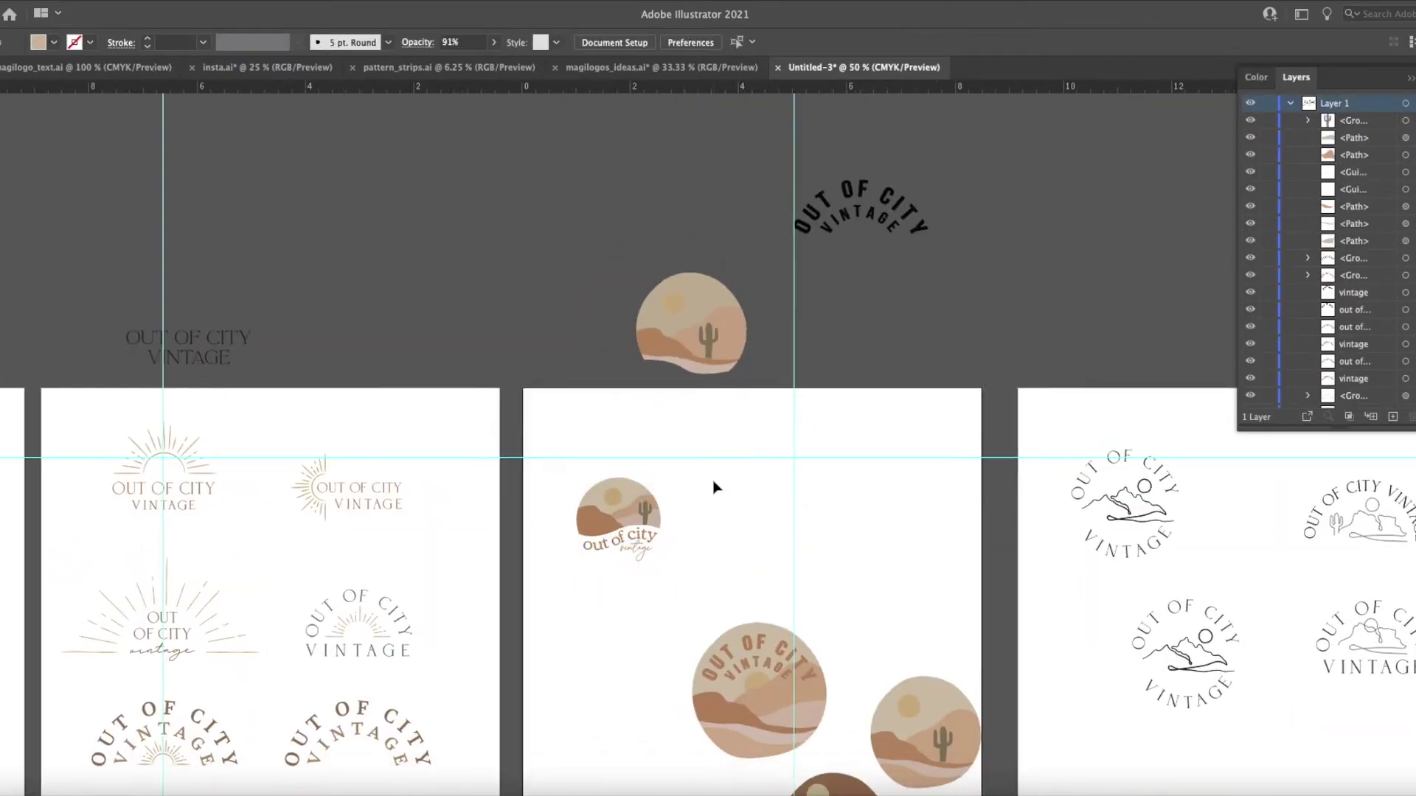
drag(676, 507, 679, 519)
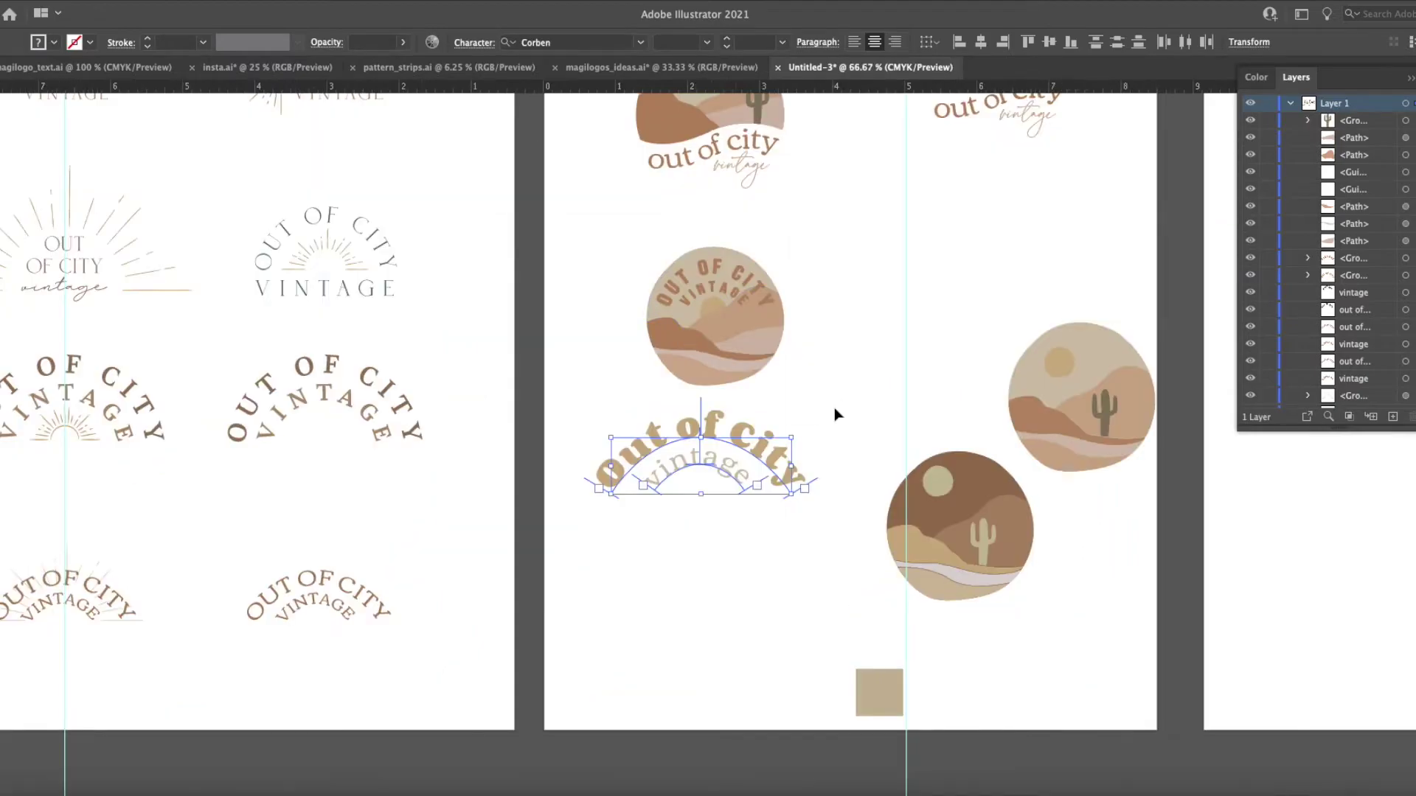
drag(679, 458, 745, 285)
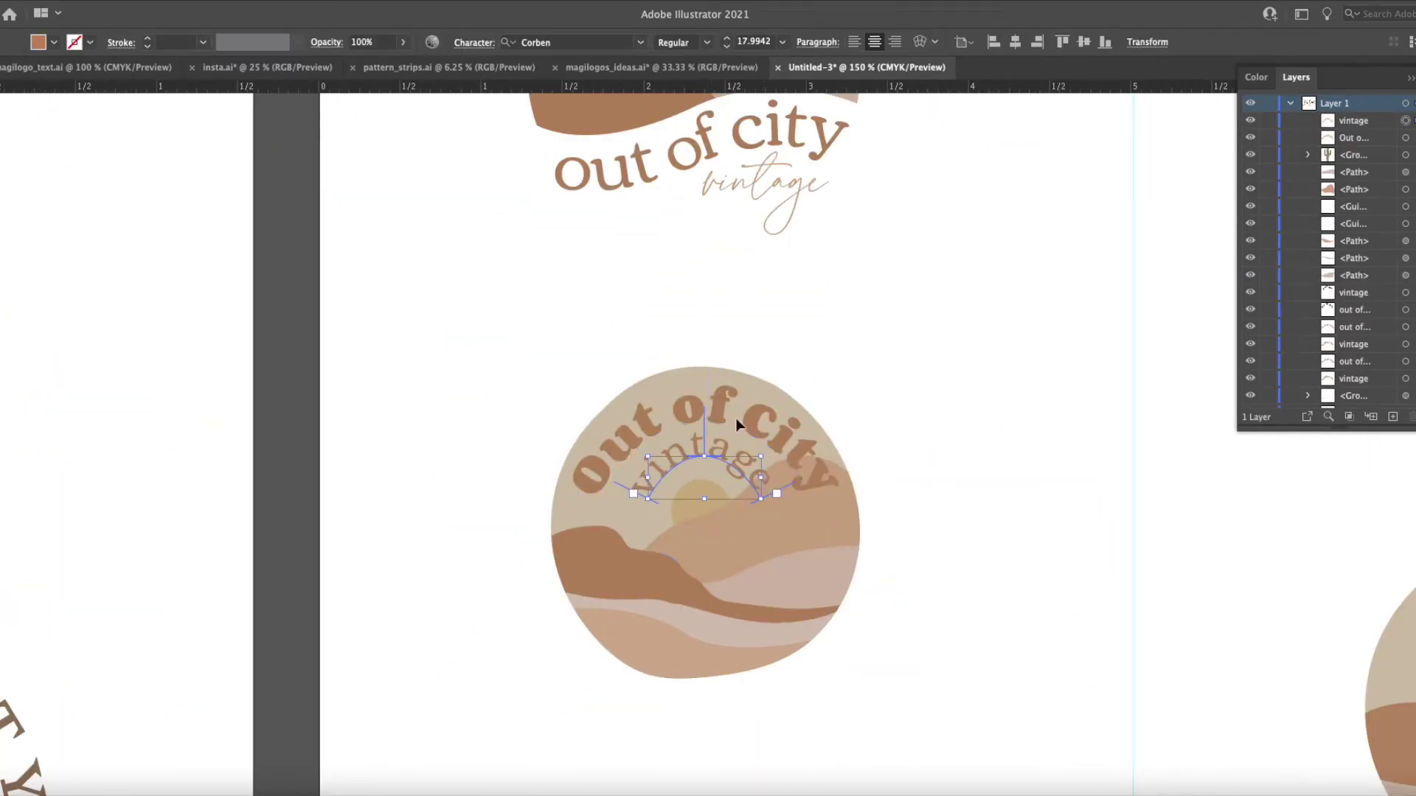
Smooth the upper-left edge of the lettered circle's sky shape and fit the arched lettering inside the circle.
key(a)
key(ctrl+equal)
key(ctrl+equal)
key(ctrl+equal)
drag(582, 466, 647, 540)
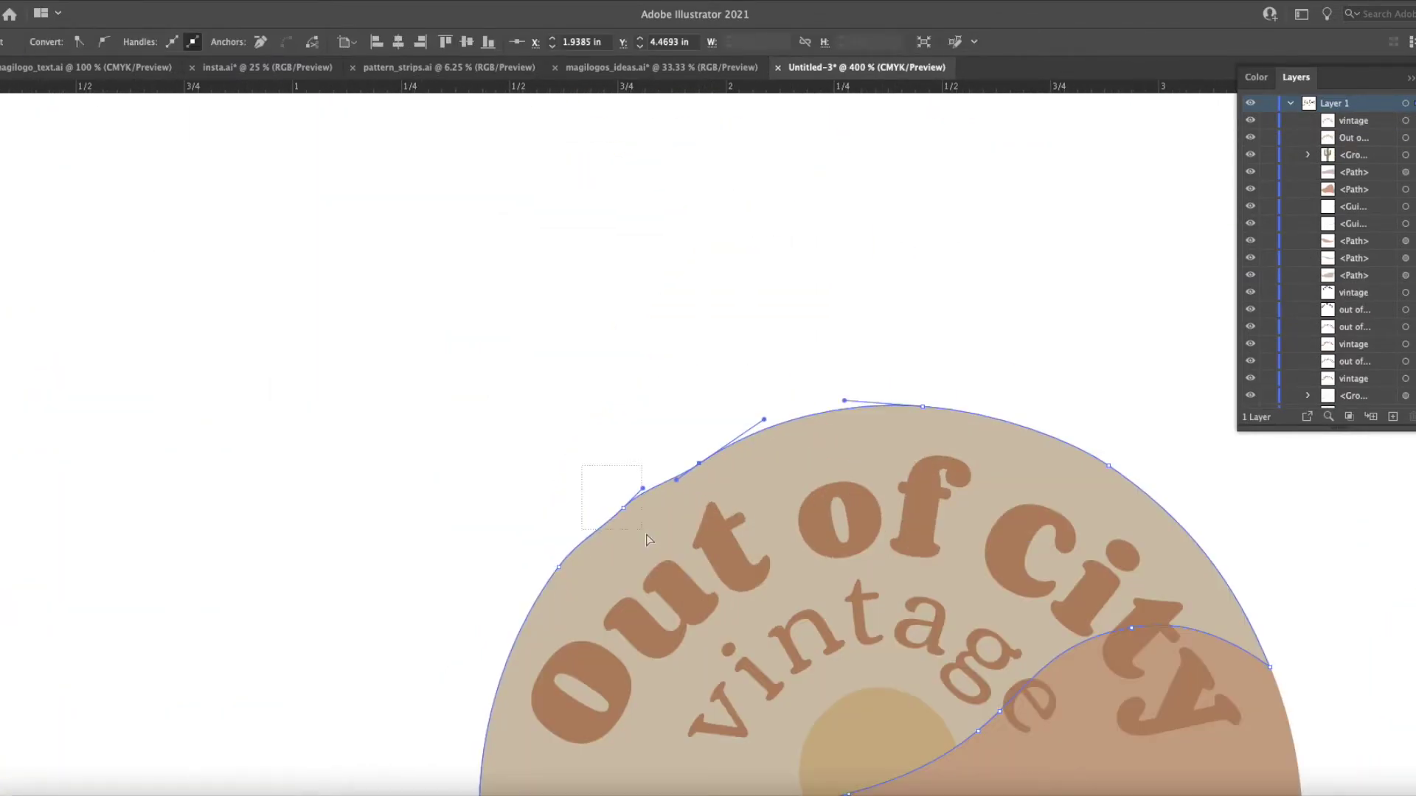
key(ctrl+1)
drag(821, 389, 828, 489)
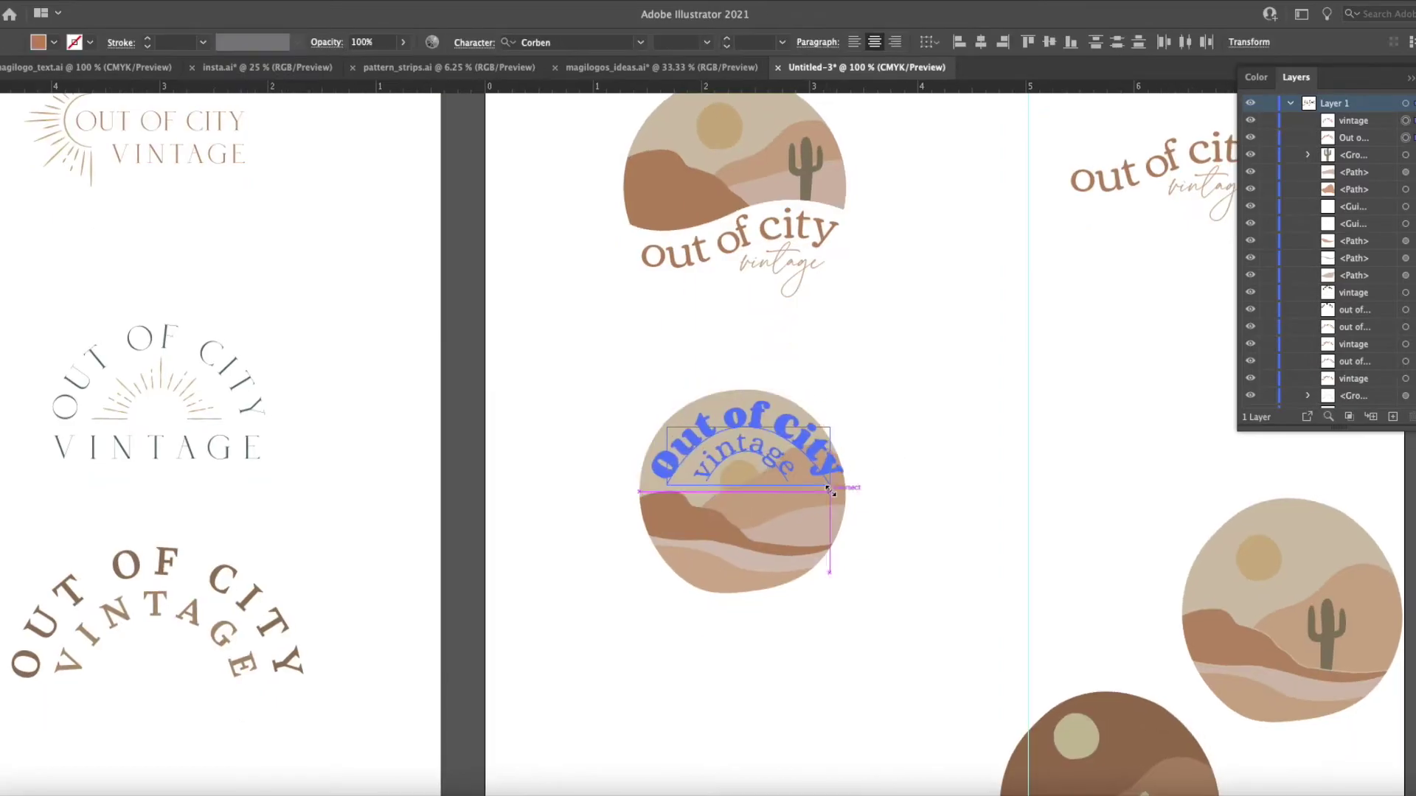
click(894, 413)
Set the copied arched OUT OF CITY VINTAGE lettering in Corben Bold and place a copy of the landscape circle behind it.
scroll(894, 413, down, 2)
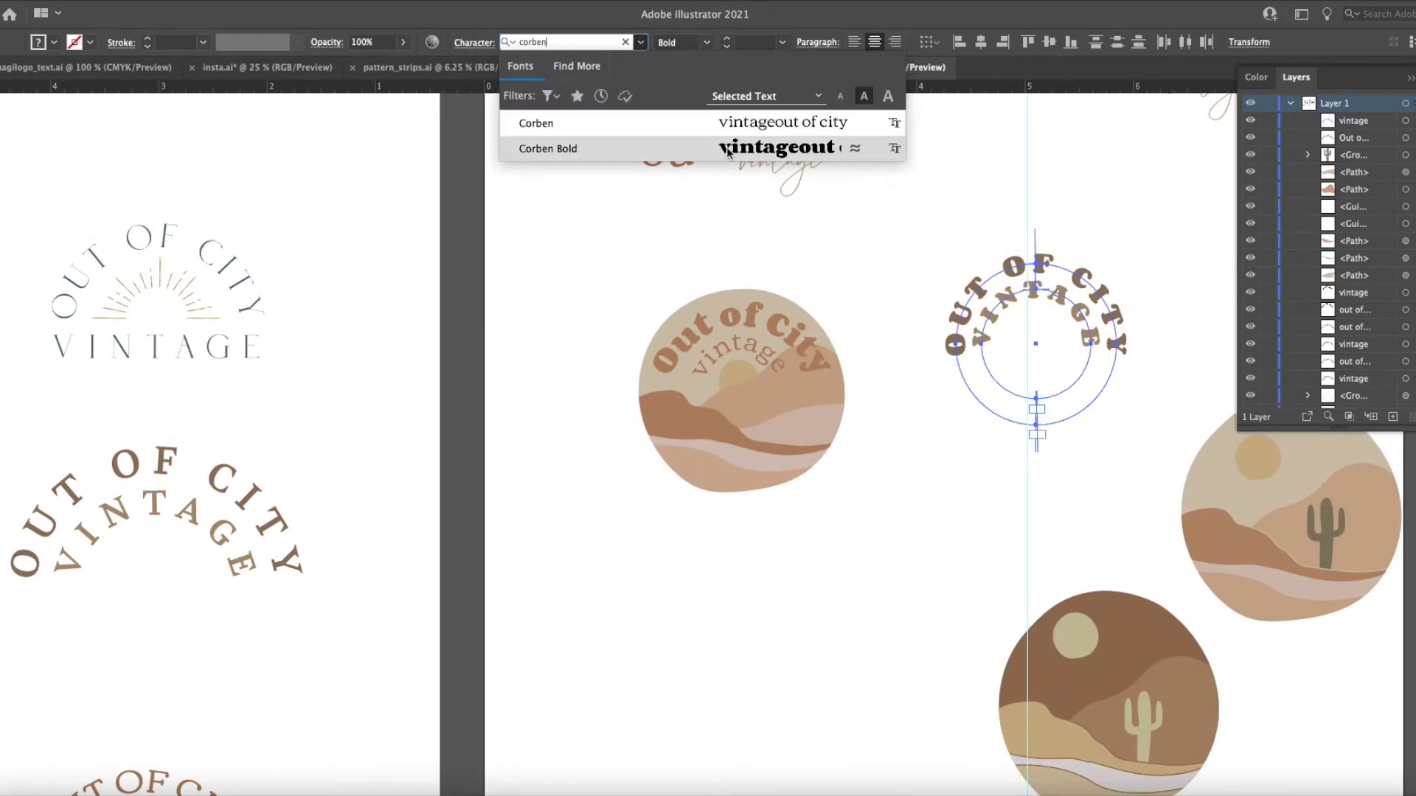
click(707, 44)
click(851, 405)
drag(840, 405, 1081, 354)
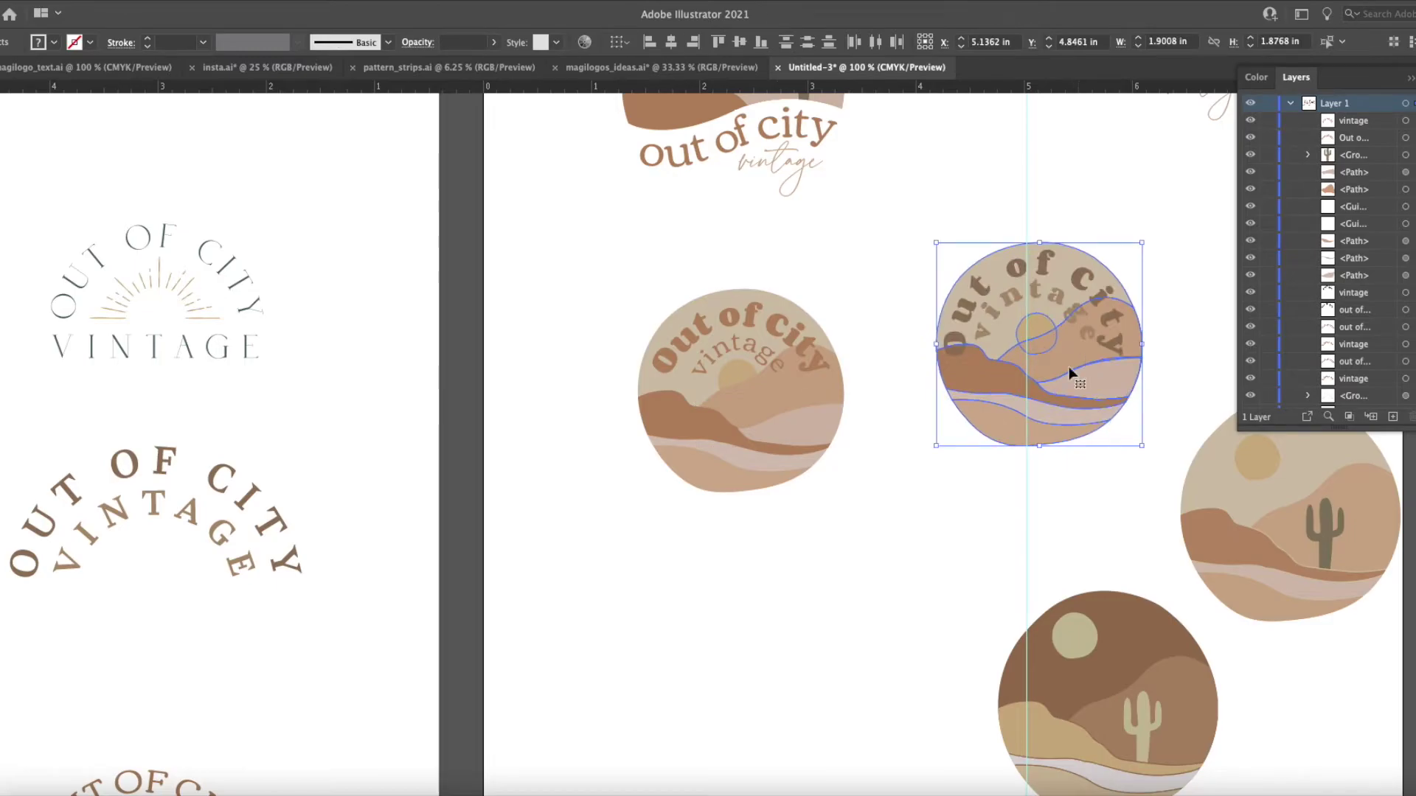
Recolour the copied circle's lettering rust brown and swap the pink, tan and rust fills among its hills and foreground.
scroll(781, 251, down, 3)
scroll(782, 250, right, 4)
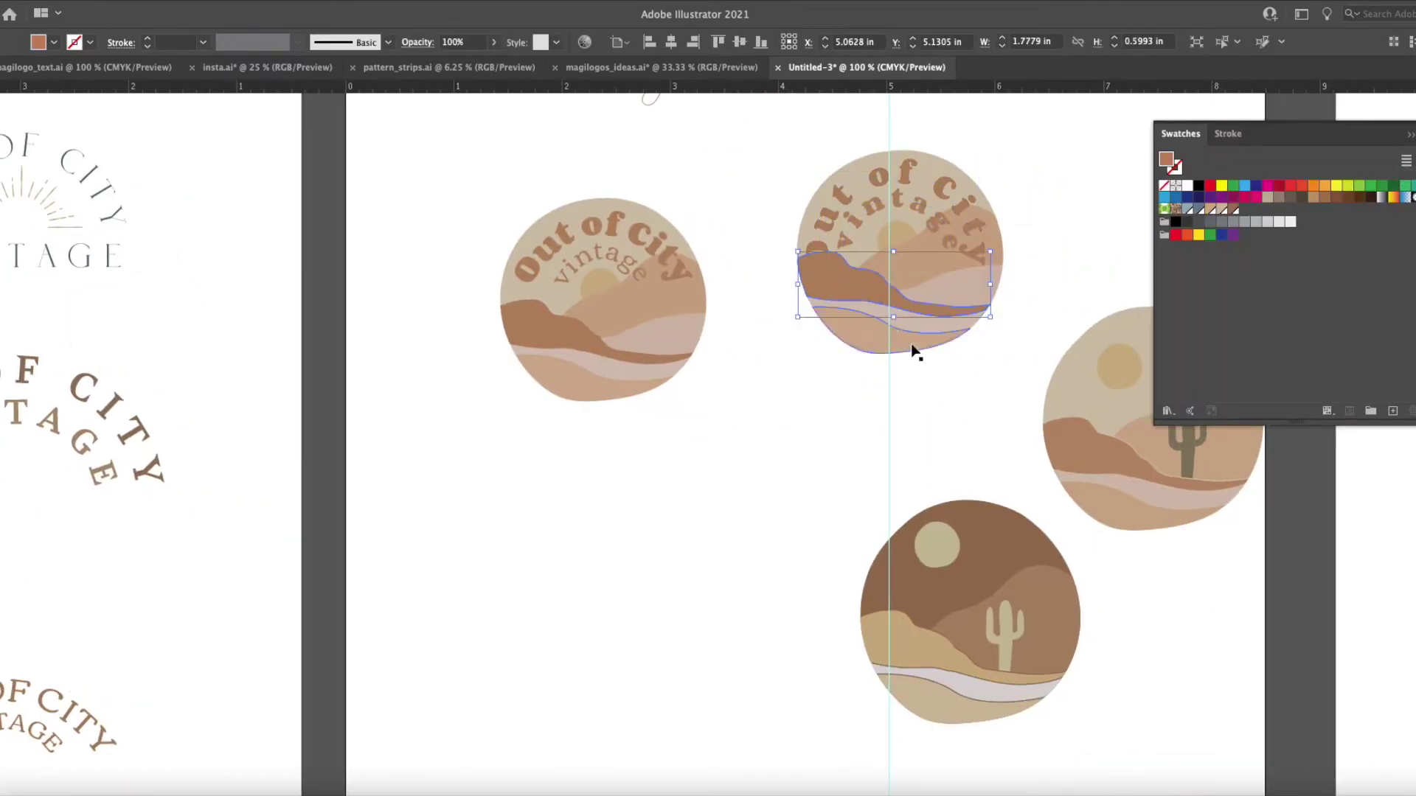
click(980, 279)
click(973, 236)
key(ctrl+equal)
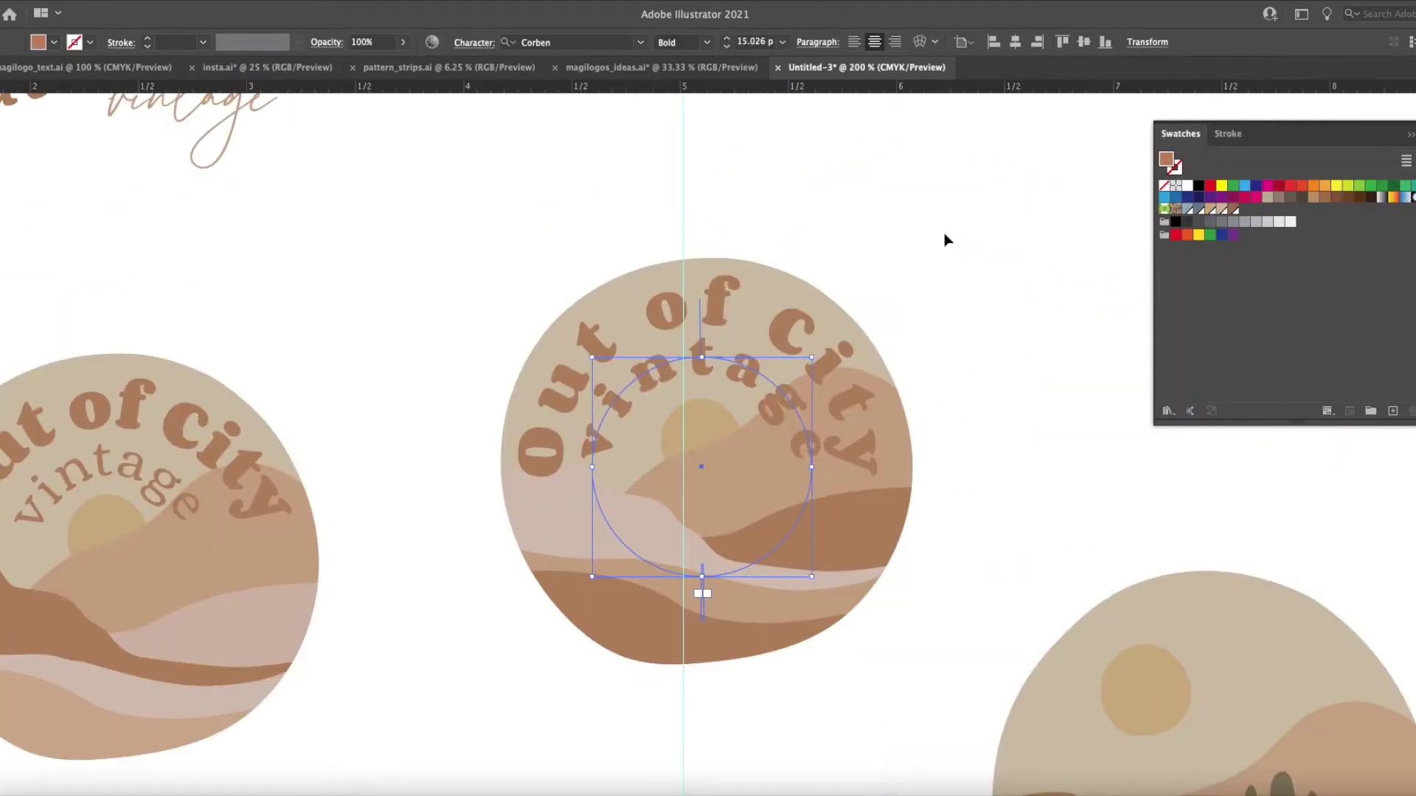
Arrange the recoloured circle beneath the first lettered circle and place the standalone lettering versions beside their matching logos.
scroll(785, 411, down, 3)
scroll(785, 411, up, 3)
triple_click(793, 405)
key(Escape)
click(970, 404)
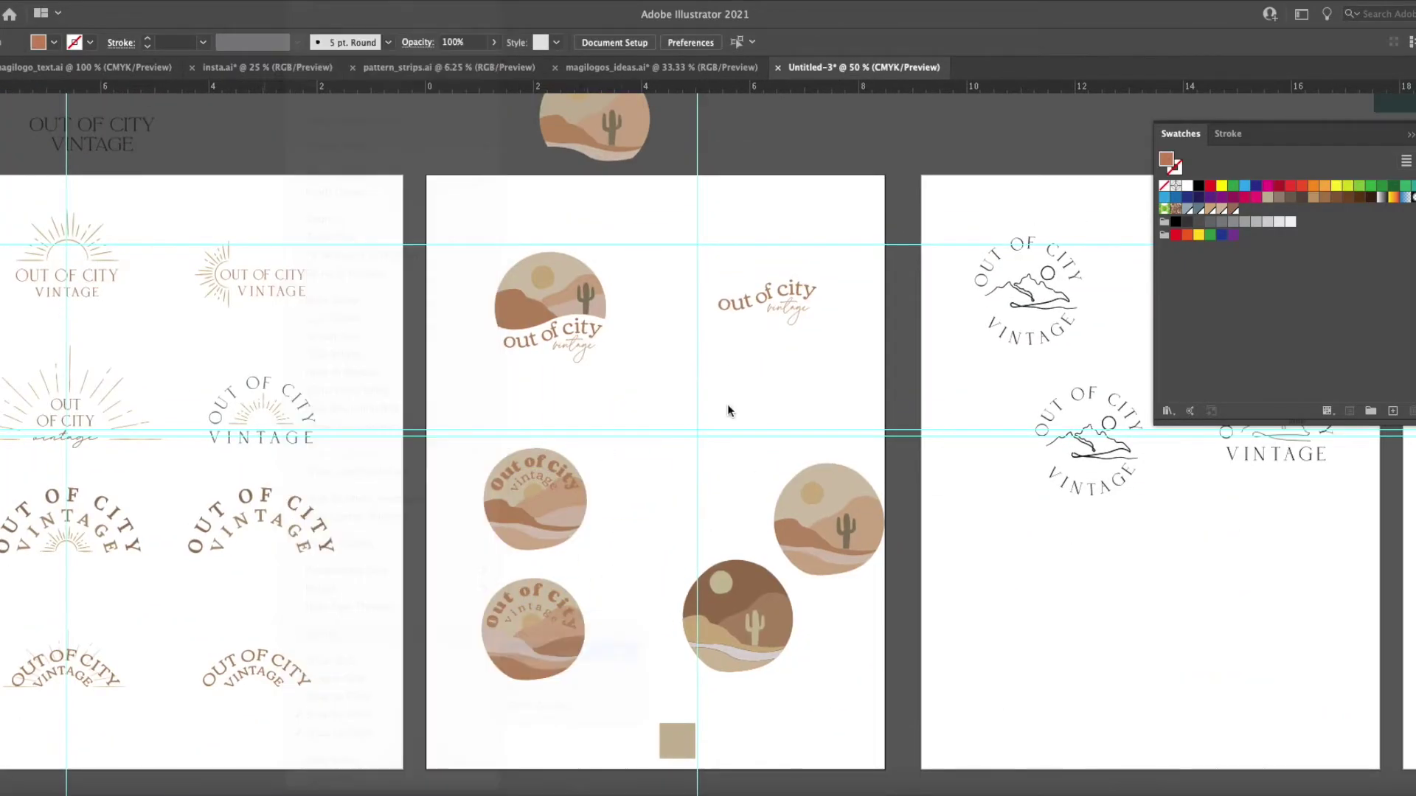
scroll(727, 374, down, 2)
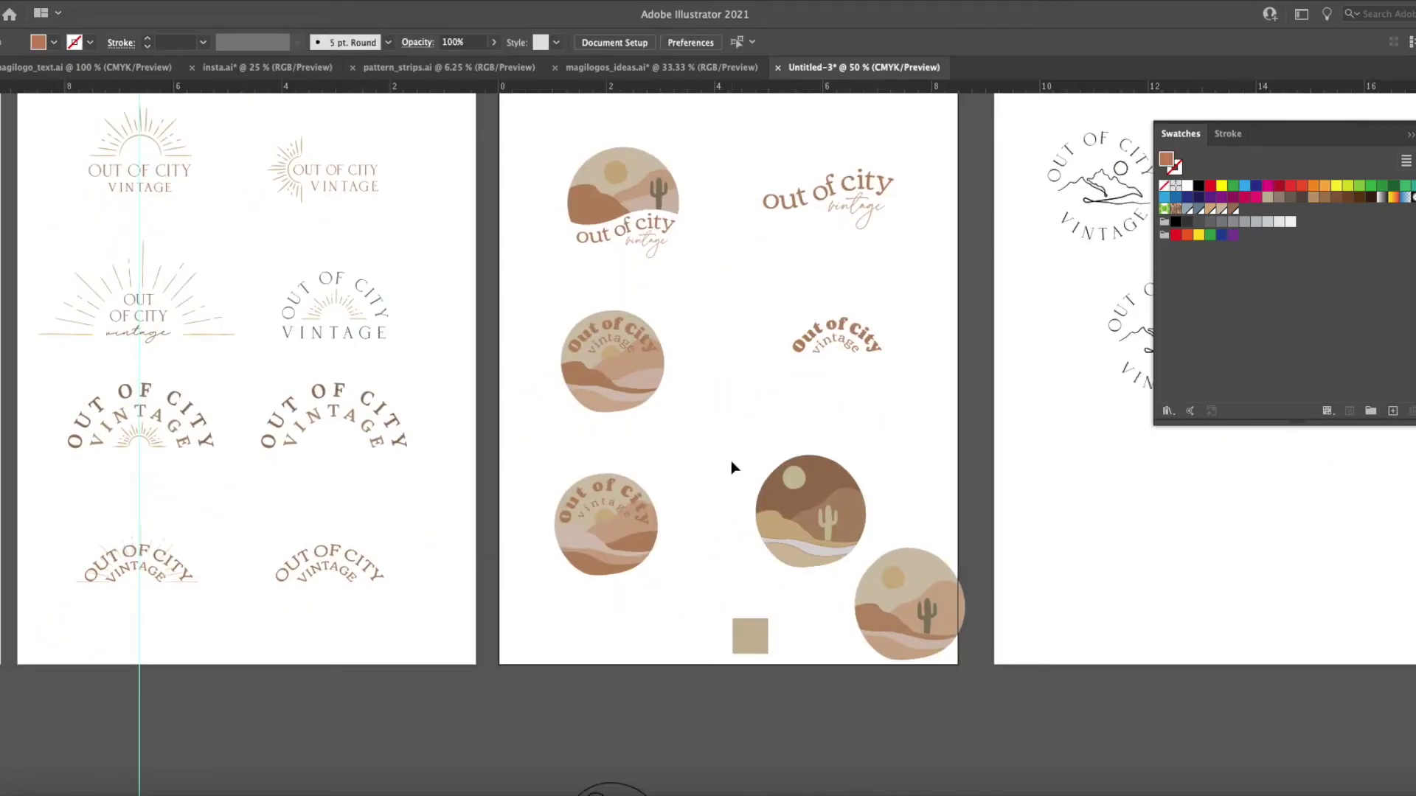
Set the lower lettered circle's landscape shapes to 80% opacity and send the selected shape backward.
scroll(667, 472, down, 1)
scroll(697, 444, left, 2)
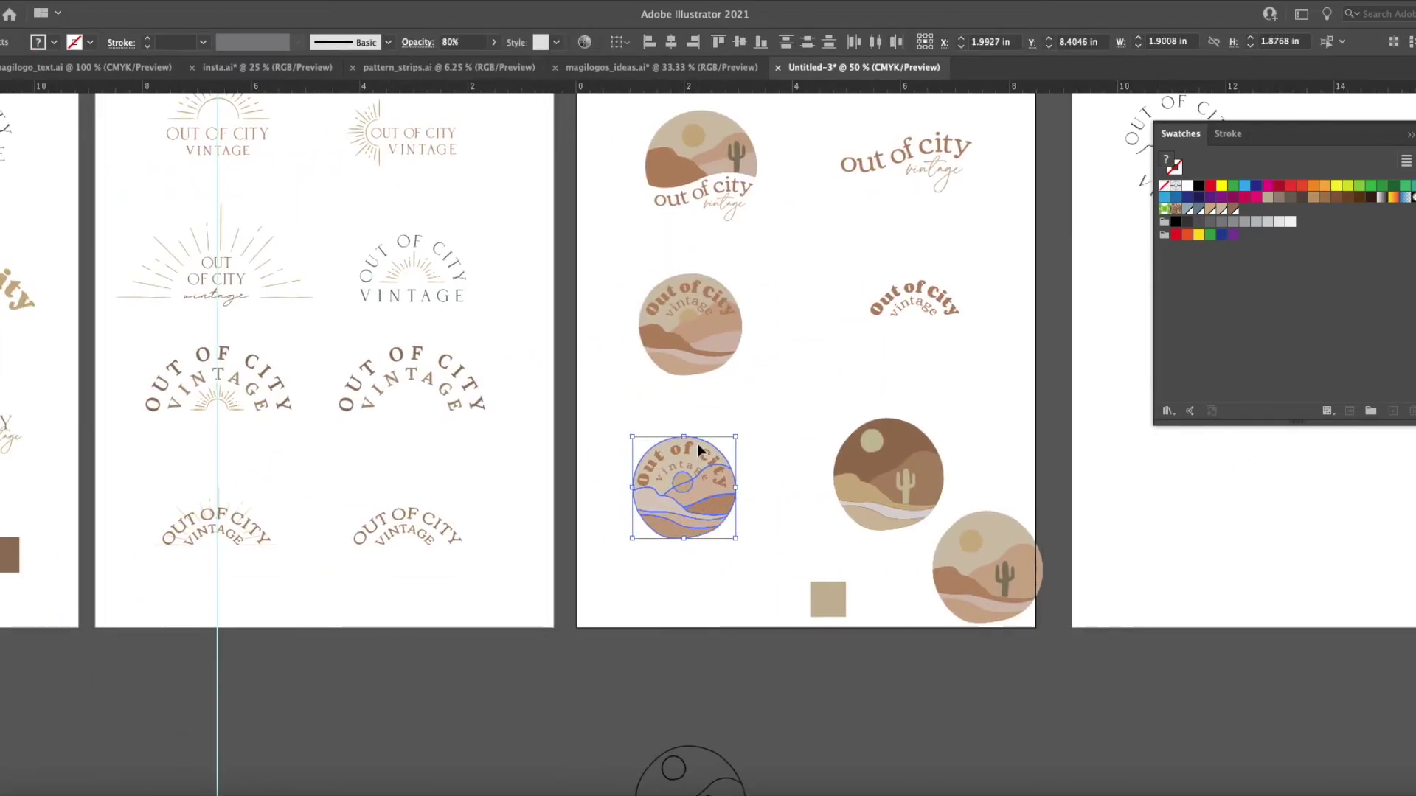
click(604, 516)
scroll(605, 516, up, 5)
key(ctrl+[)
scroll(777, 531, up, 3)
click(767, 430)
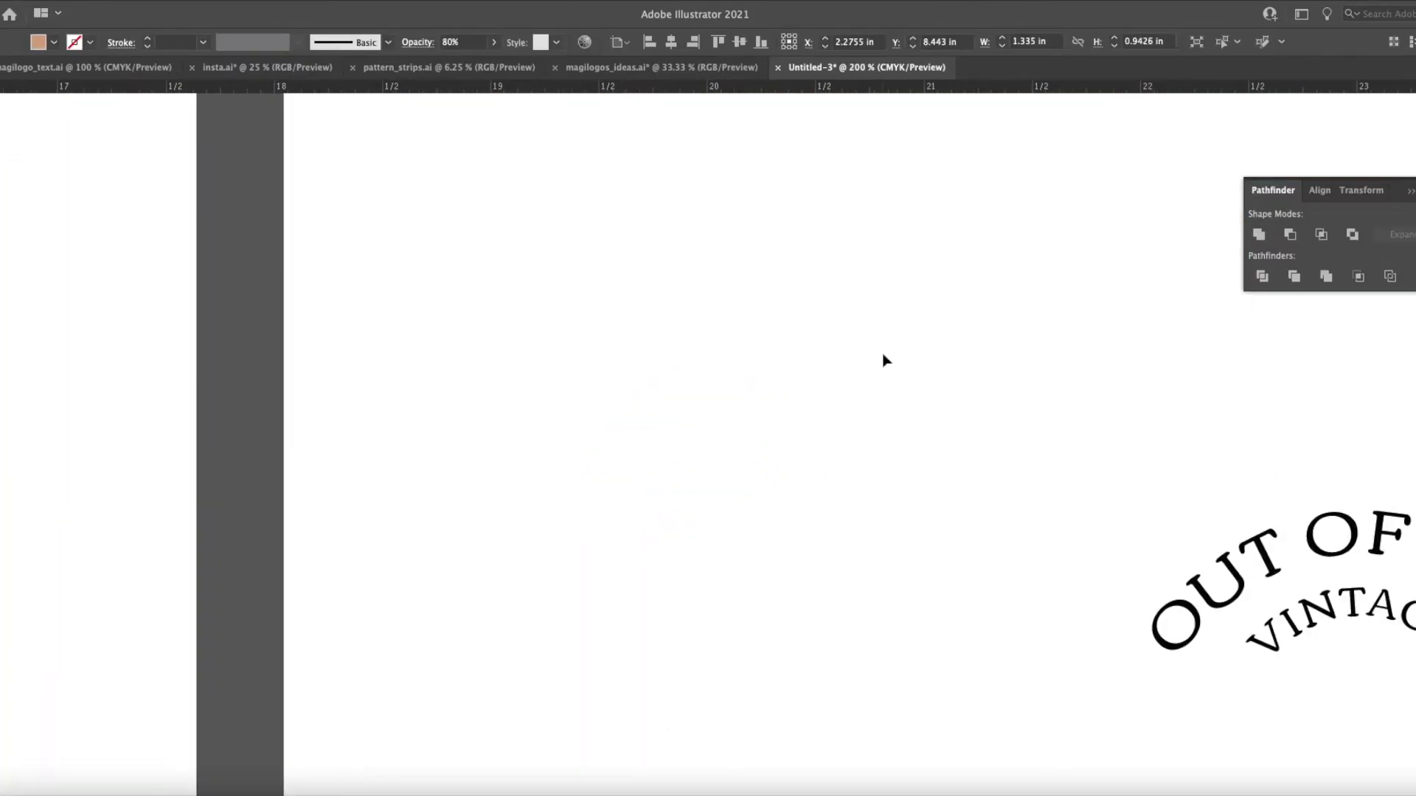
scroll(787, 452, down, 5)
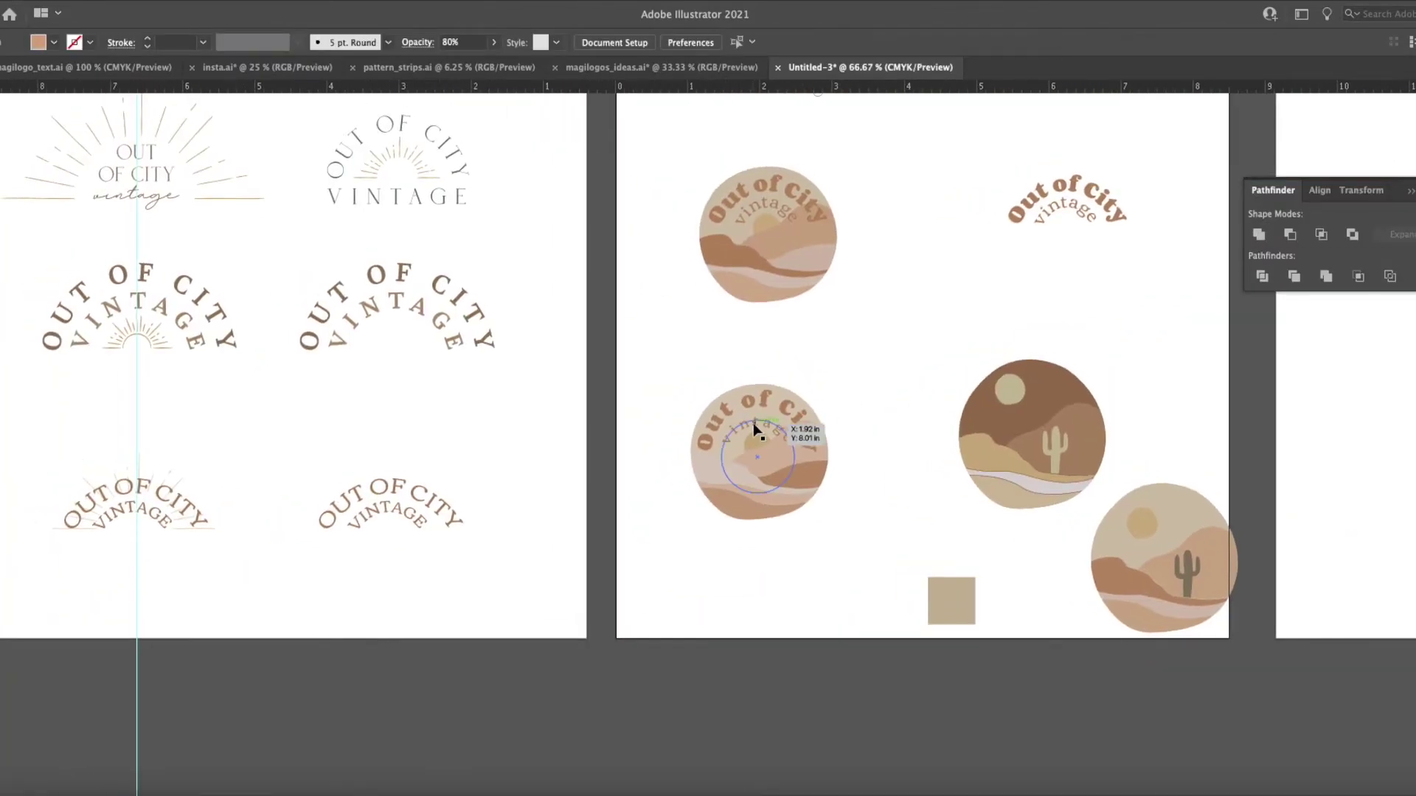
Move the spare cactus circles and tan square below the artboard, leaving the three lettered badges in a column.
scroll(789, 452, up, 5)
scroll(730, 438, down, 5)
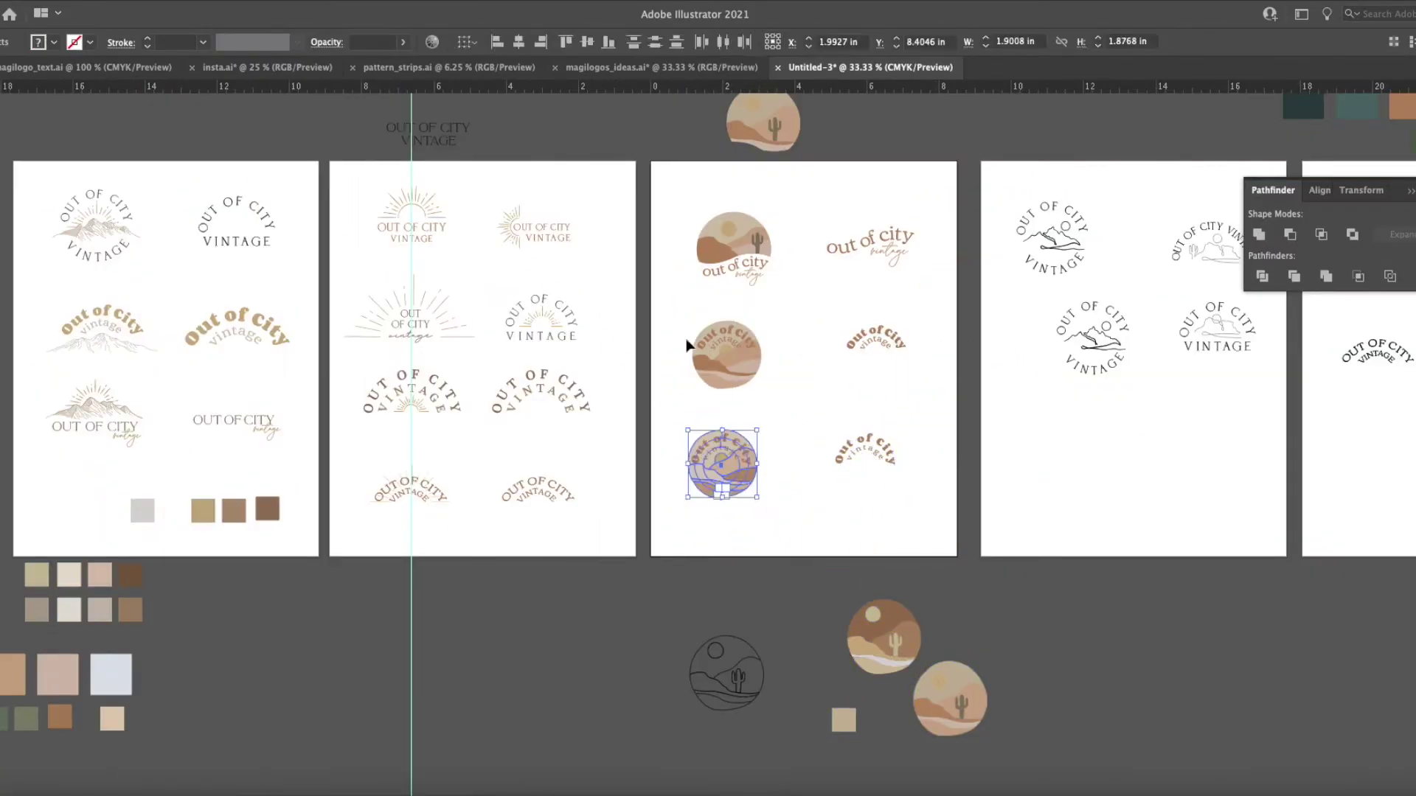
scroll(844, 491, left, 3)
scroll(873, 284, right, 10)
Replace the middle badge's standalone lettering with two arched OUT OF CITY VINTAGE versions in bold condensed type.
scroll(695, 393, up, 2)
drag(696, 393, 589, 214)
scroll(575, 332, up, 5)
triple_click(1076, 409)
key(super+shift+a)
drag(1077, 409, 881, 453)
key(super+a)
key(super+minus)
key(super+minus)
drag(619, 516, 556, 458)
key(super+plus)
key(super+shift+a)
key(super+minus)
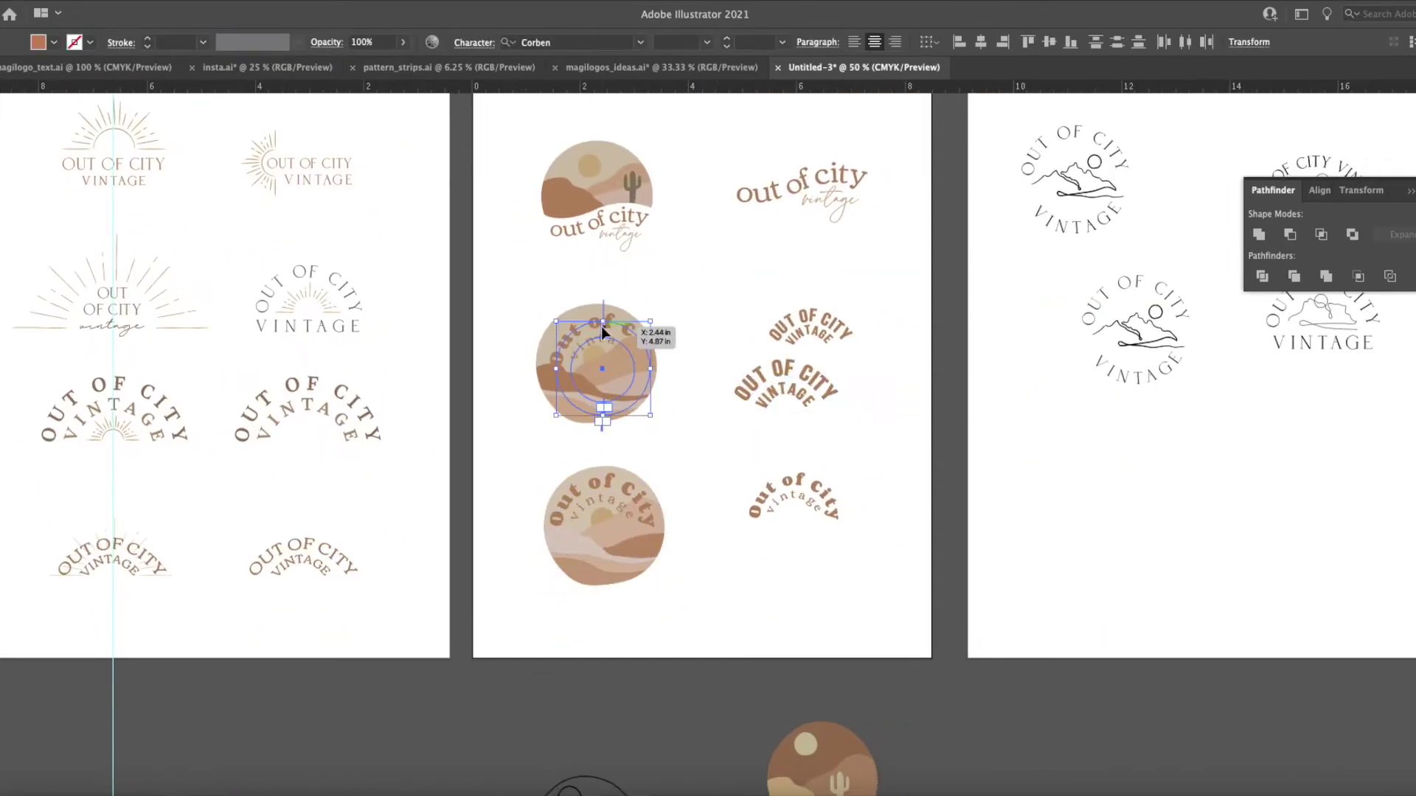
Set the middle badge's lettering as uppercase OUT OF CITY VINTAGE in Big Show and fit both arched lines above the sun.
key(super+plus)
key(super+shift+a)
scroll(917, 314, down, 3)
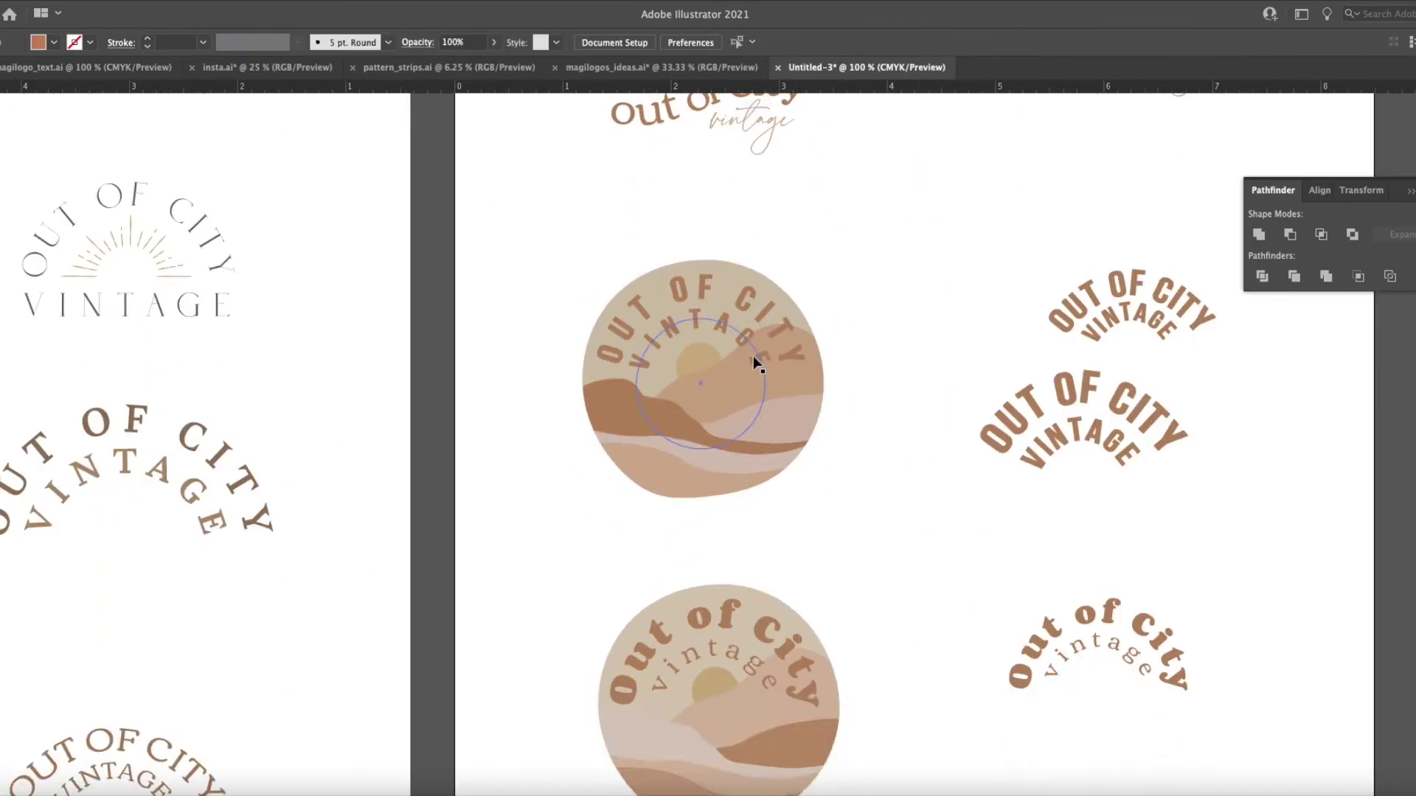
scroll(858, 304, down, 2)
click(818, 334)
key(super+shift+a)
click(798, 313)
key(super+minus)
key(super+minus)
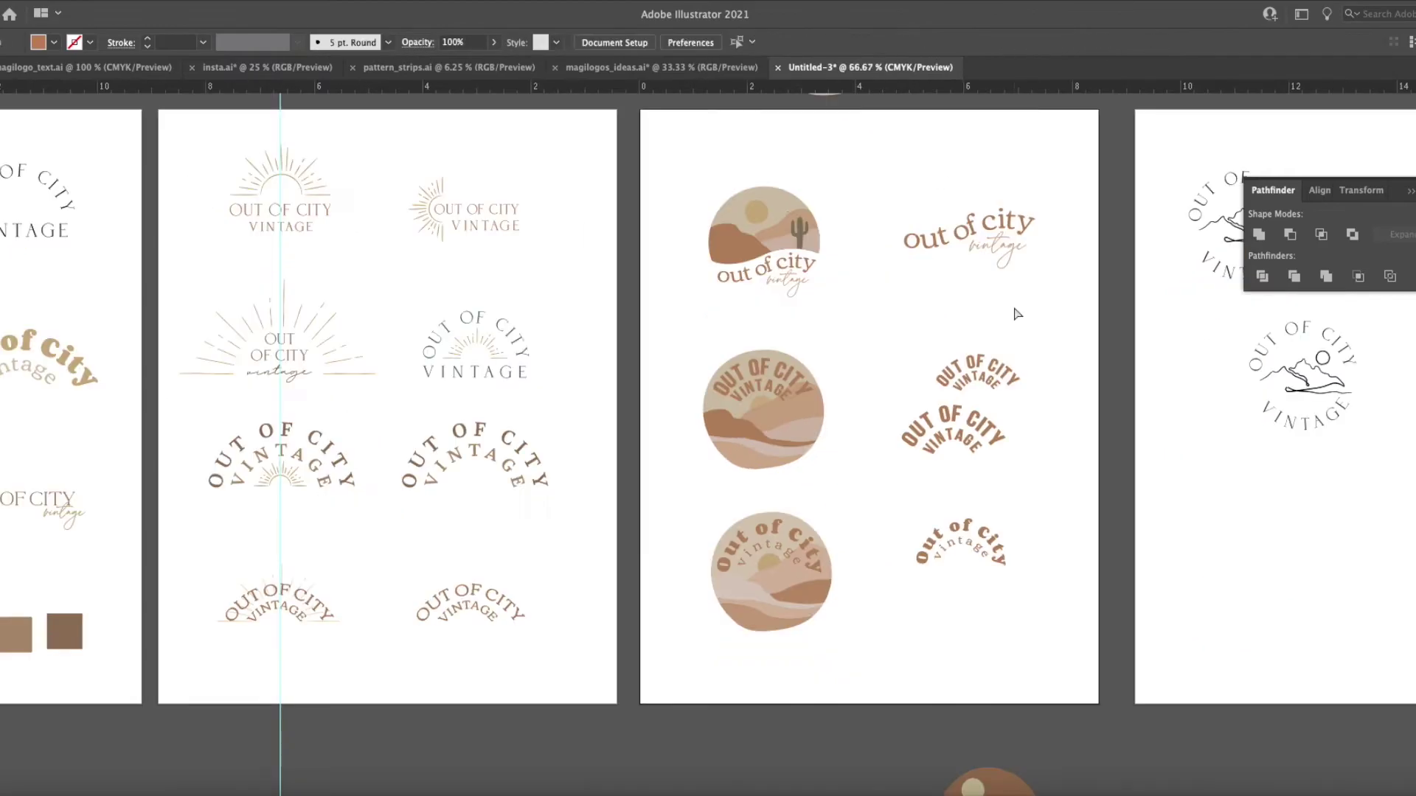
key(super+plus)
key(super+plus)
key(super+shift+a)
click(774, 398)
key(super+shift+a)
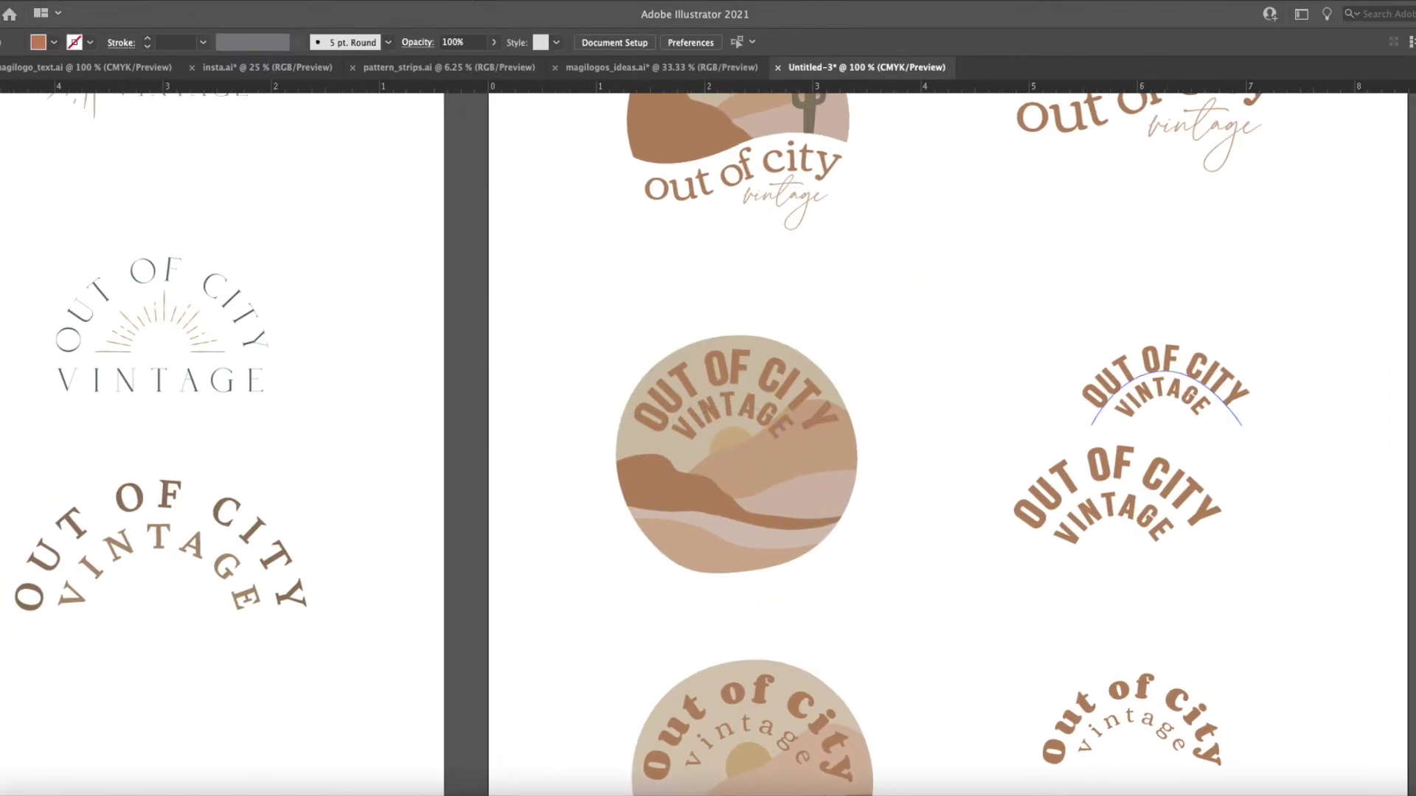
Compare the Big Show lettering in the middle badge with its landscape shapes and the neighbouring logos.
scroll(824, 376, down, 2)
click(824, 376)
key(Escape)
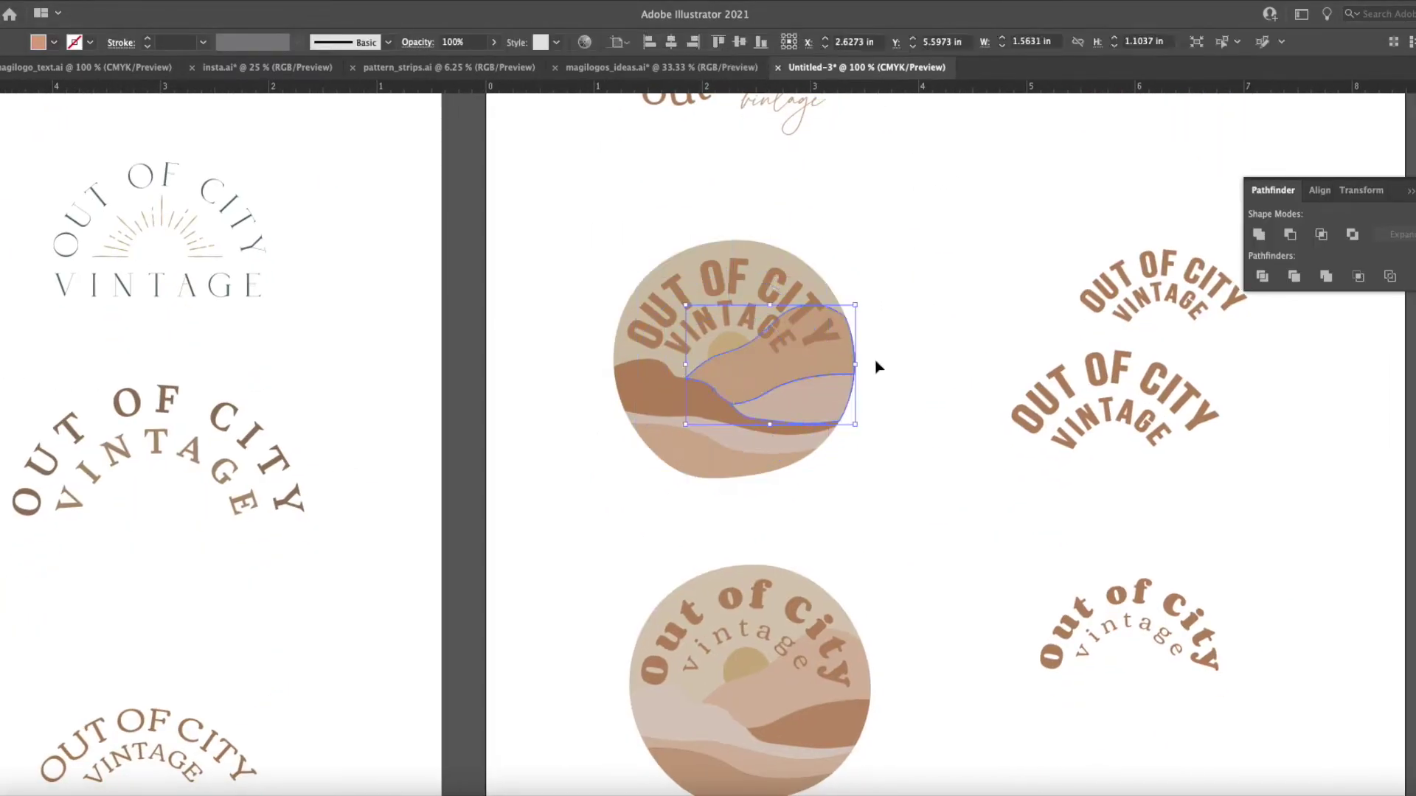
key(super+shift+a)
scroll(922, 341, left, 2)
key(super+shift+a)
scroll(941, 357, left, 2)
scroll(942, 357, down, 1)
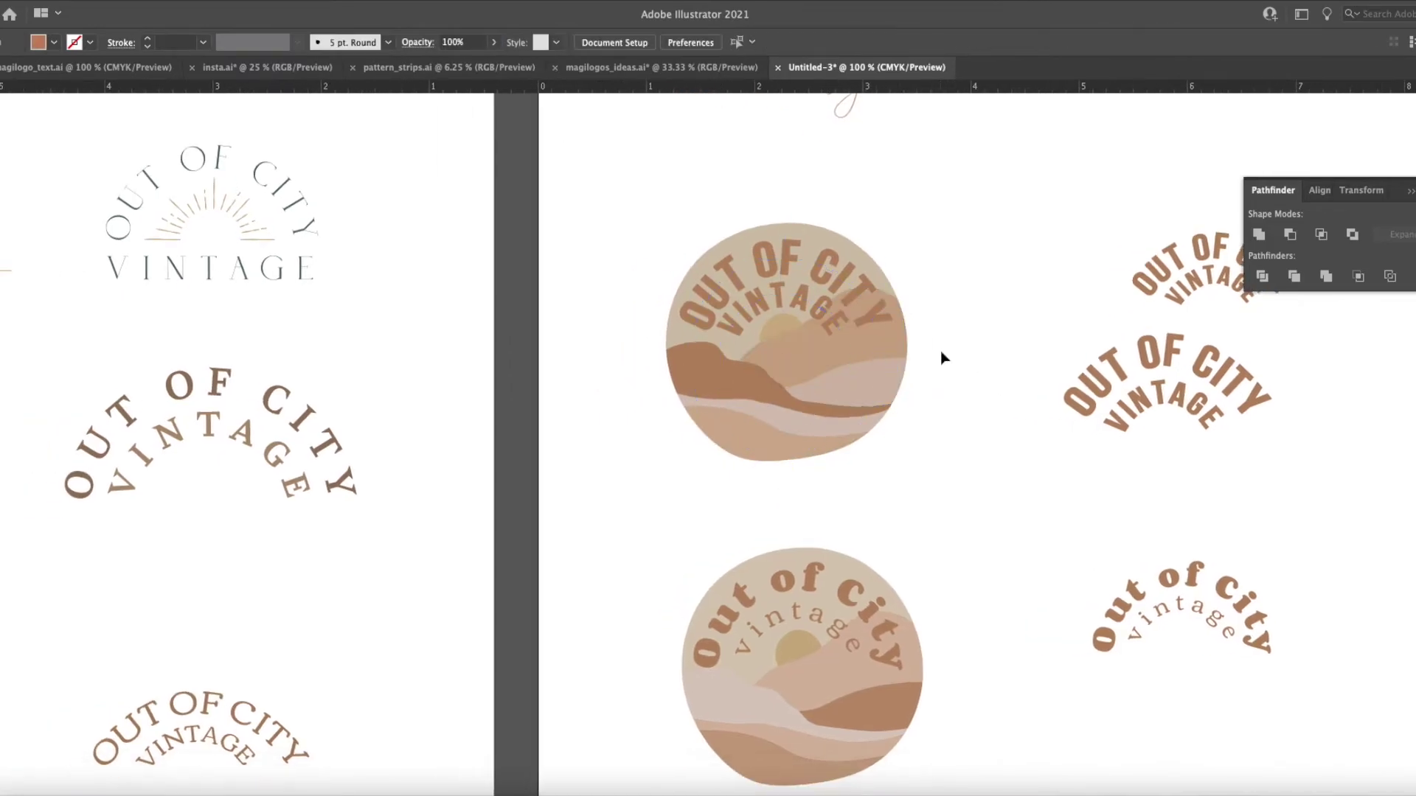
scroll(1028, 306, down, 5)
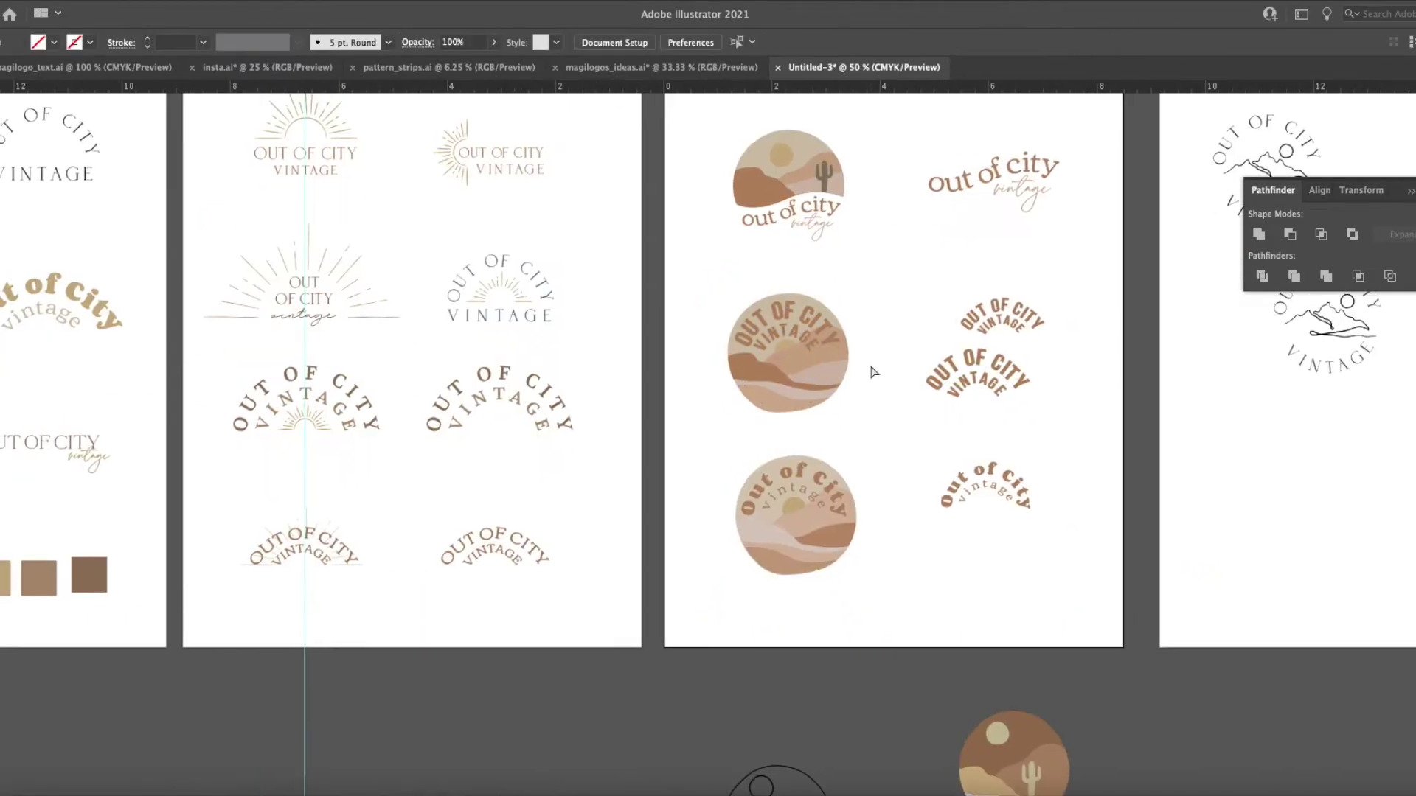
click(821, 351)
scroll(821, 351, up, 5)
key(super+shift+F9)
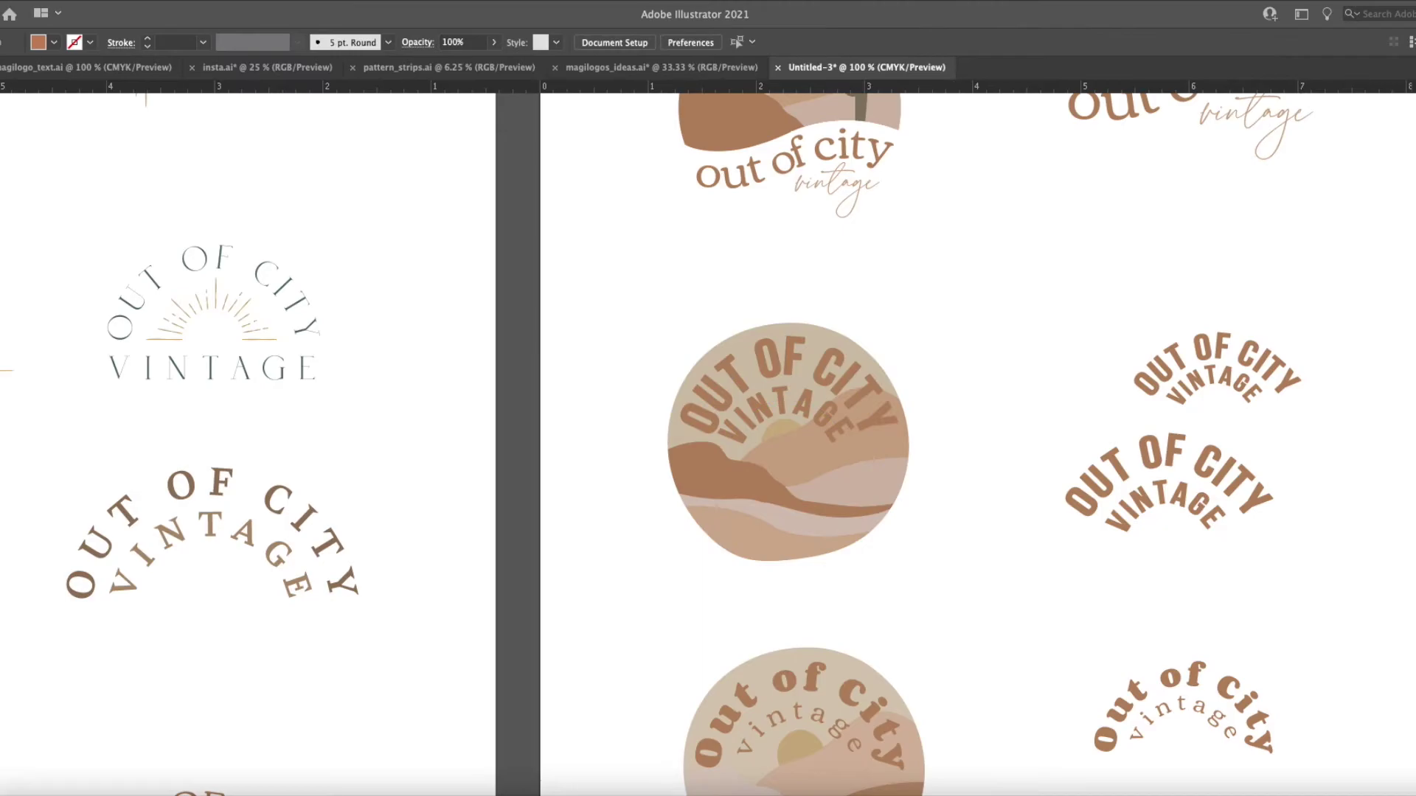
Adjust the arched VINTAGE line in the middle badge and keep one matching rust copy as its standalone lettering.
key(super+minus)
drag(723, 439, 767, 398)
scroll(622, 414, down, 5)
scroll(700, 443, up, 5)
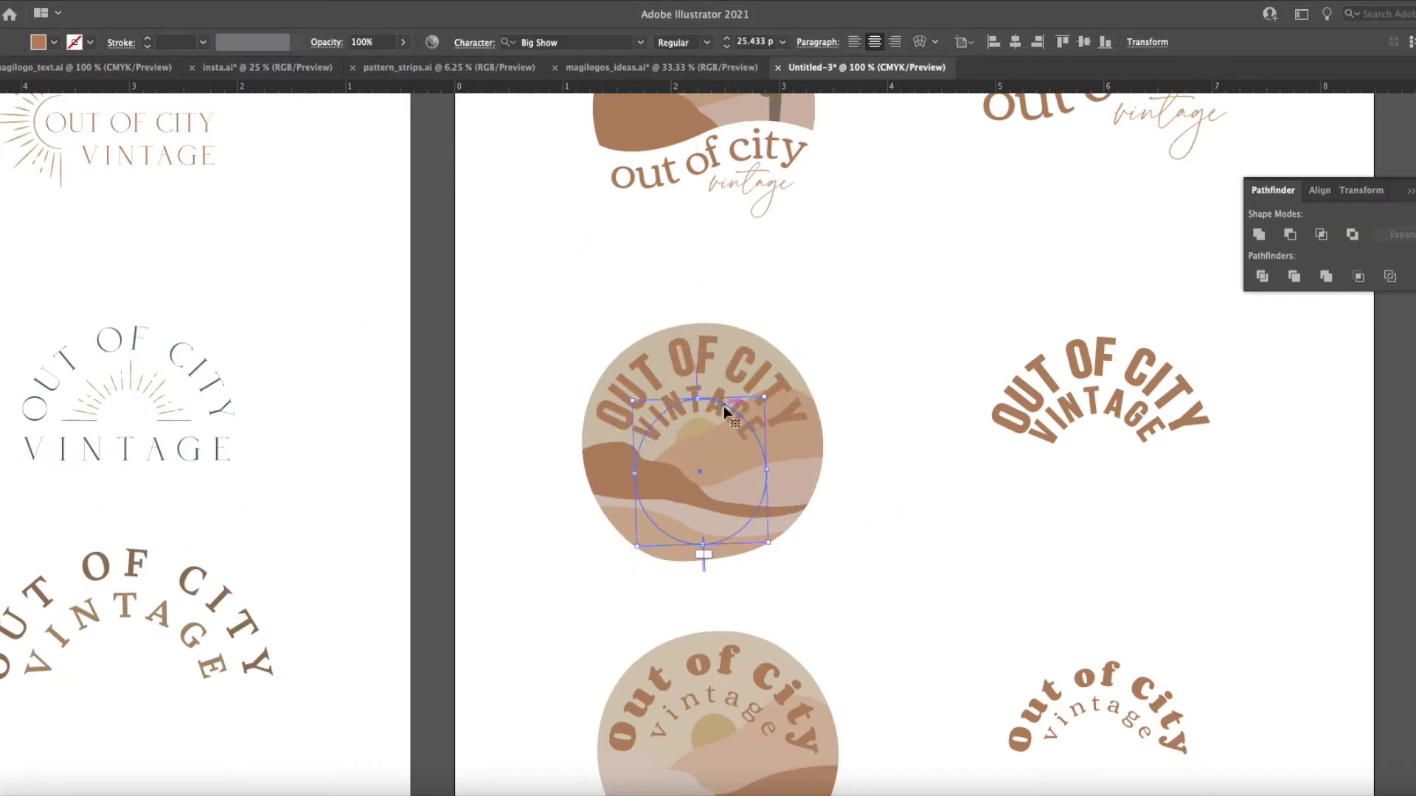
click(714, 441)
drag(714, 441, 743, 410)
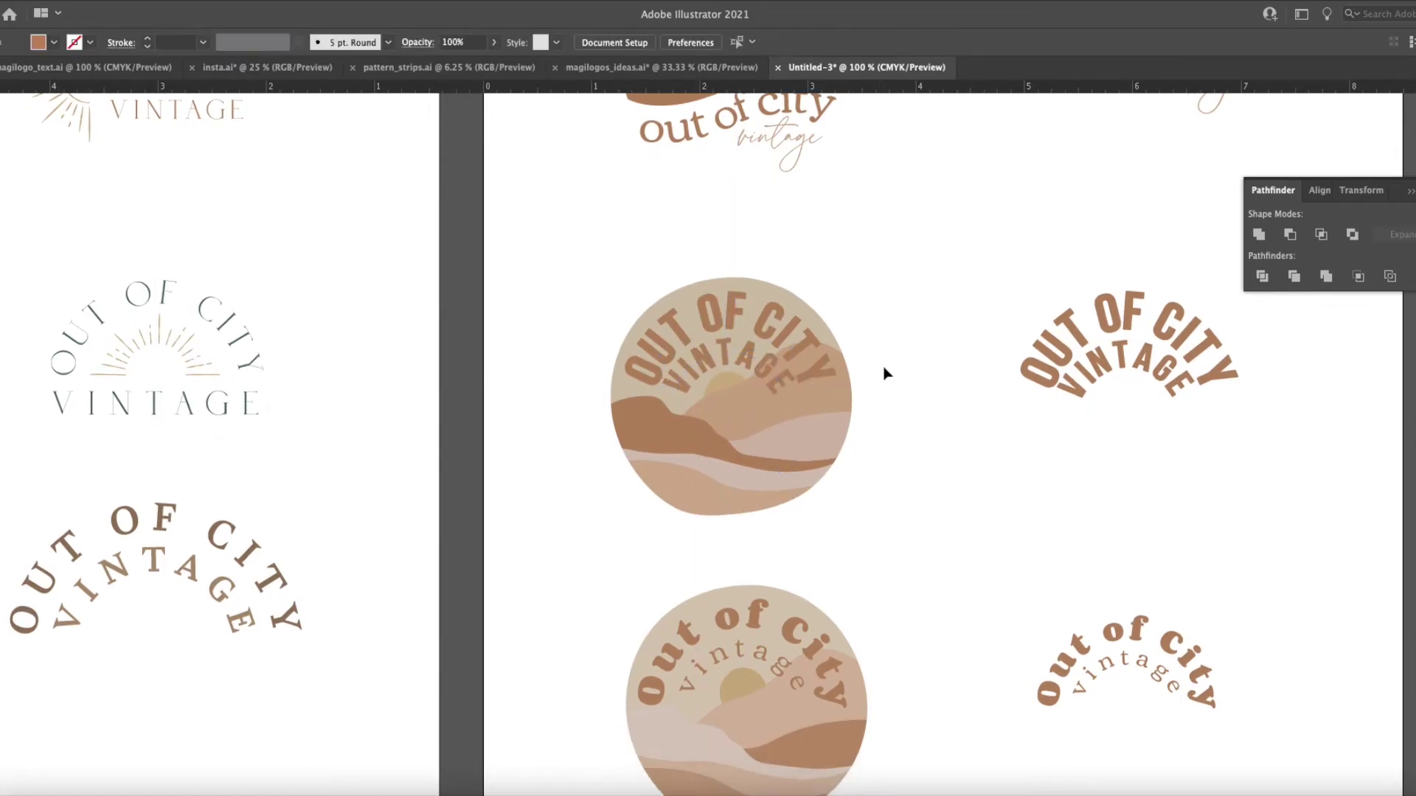
scroll(878, 398, down, 3)
scroll(903, 225, right, 3)
key(Delete)
Duplicate the Out of City vintage badge beneath the original, shrink its landscape and ring it with uppercase OUT OF CITY lettering.
scroll(903, 225, down, 5)
drag(686, 509, 696, 483)
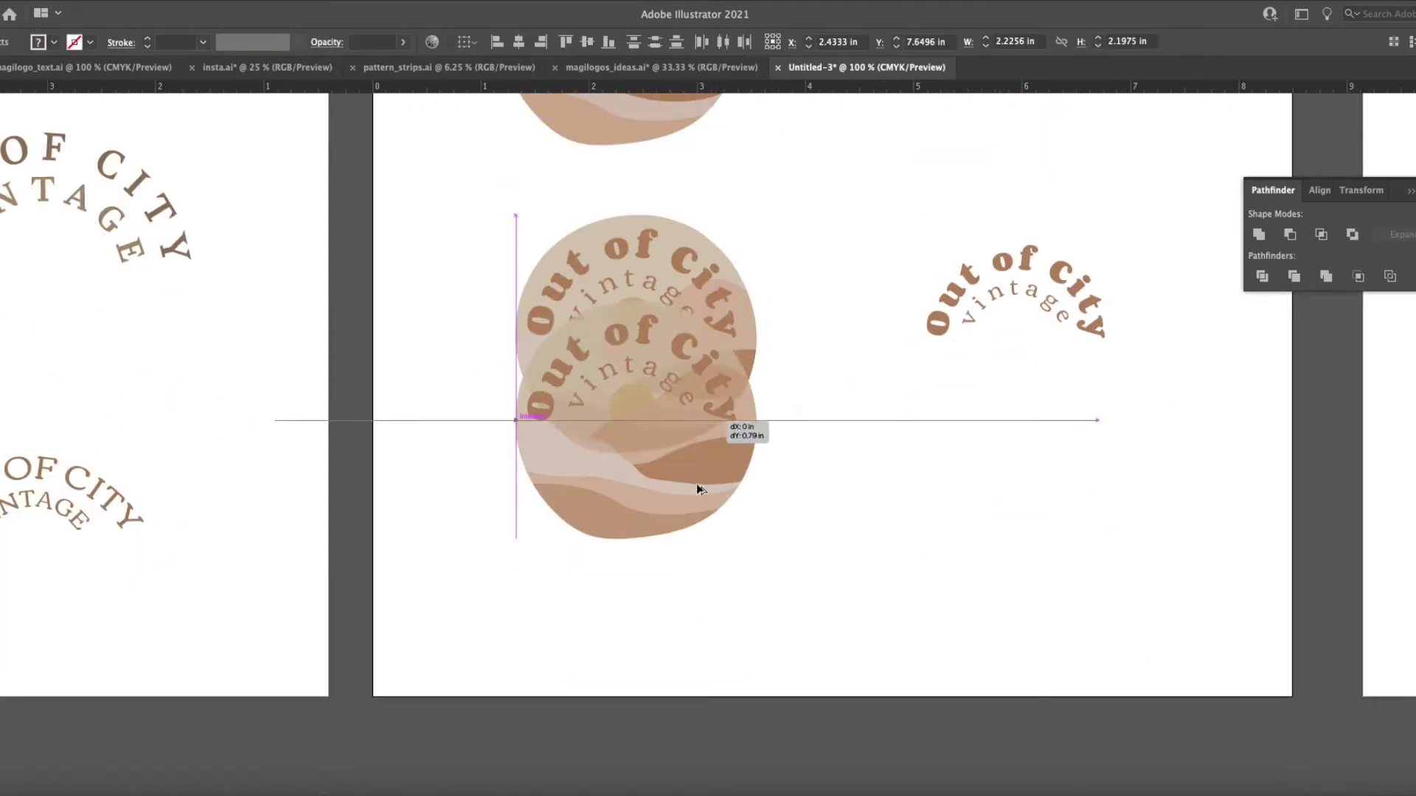
scroll(696, 483, down, 5)
scroll(784, 553, up, 3)
scroll(630, 547, down, 1)
scroll(631, 547, left, 2)
Flip a copy of the circular lettering with centre path alignment and place it as vintage beneath the small landscape.
drag(996, 486, 926, 546)
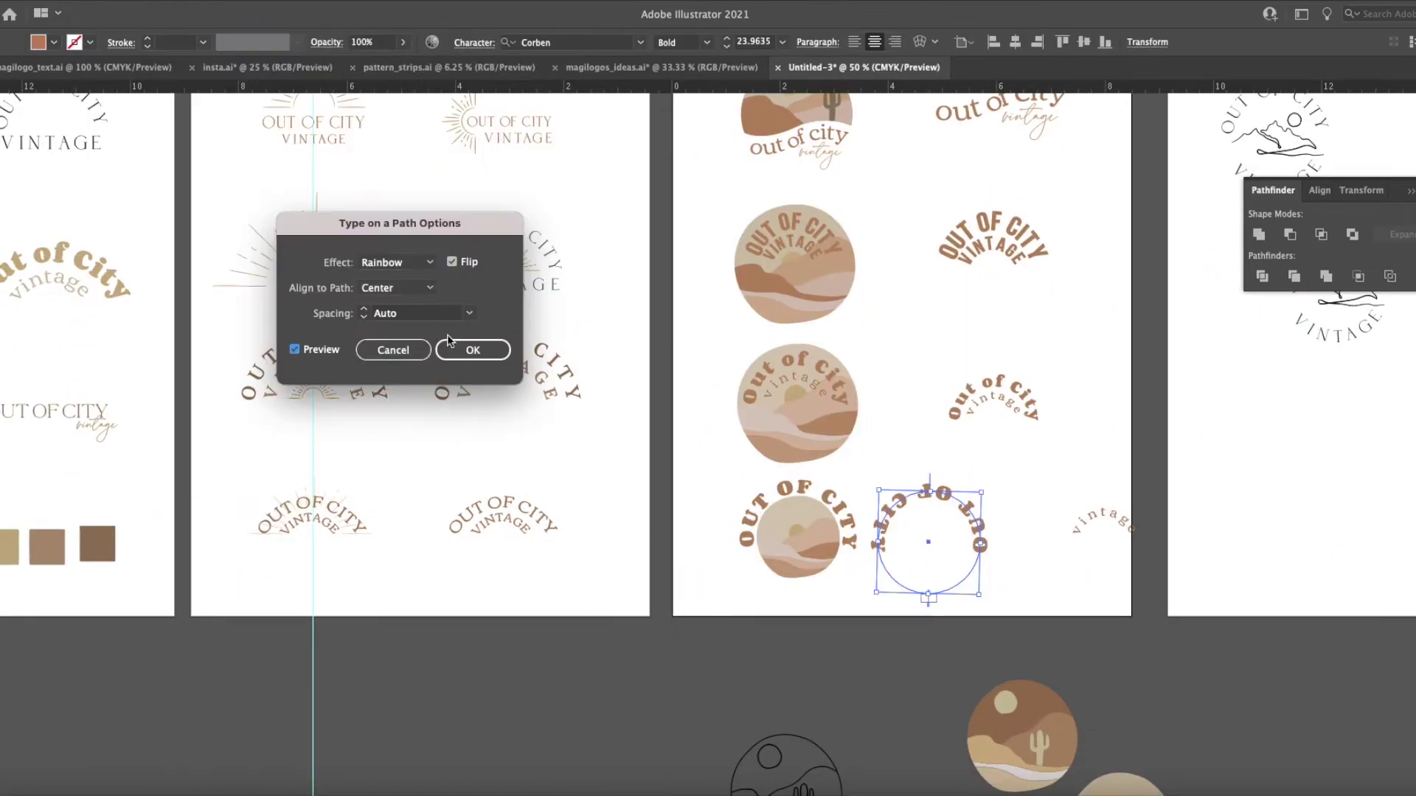
click(474, 348)
scroll(1104, 549, up, 1)
drag(956, 621, 826, 605)
scroll(825, 605, up, 2)
click(772, 507)
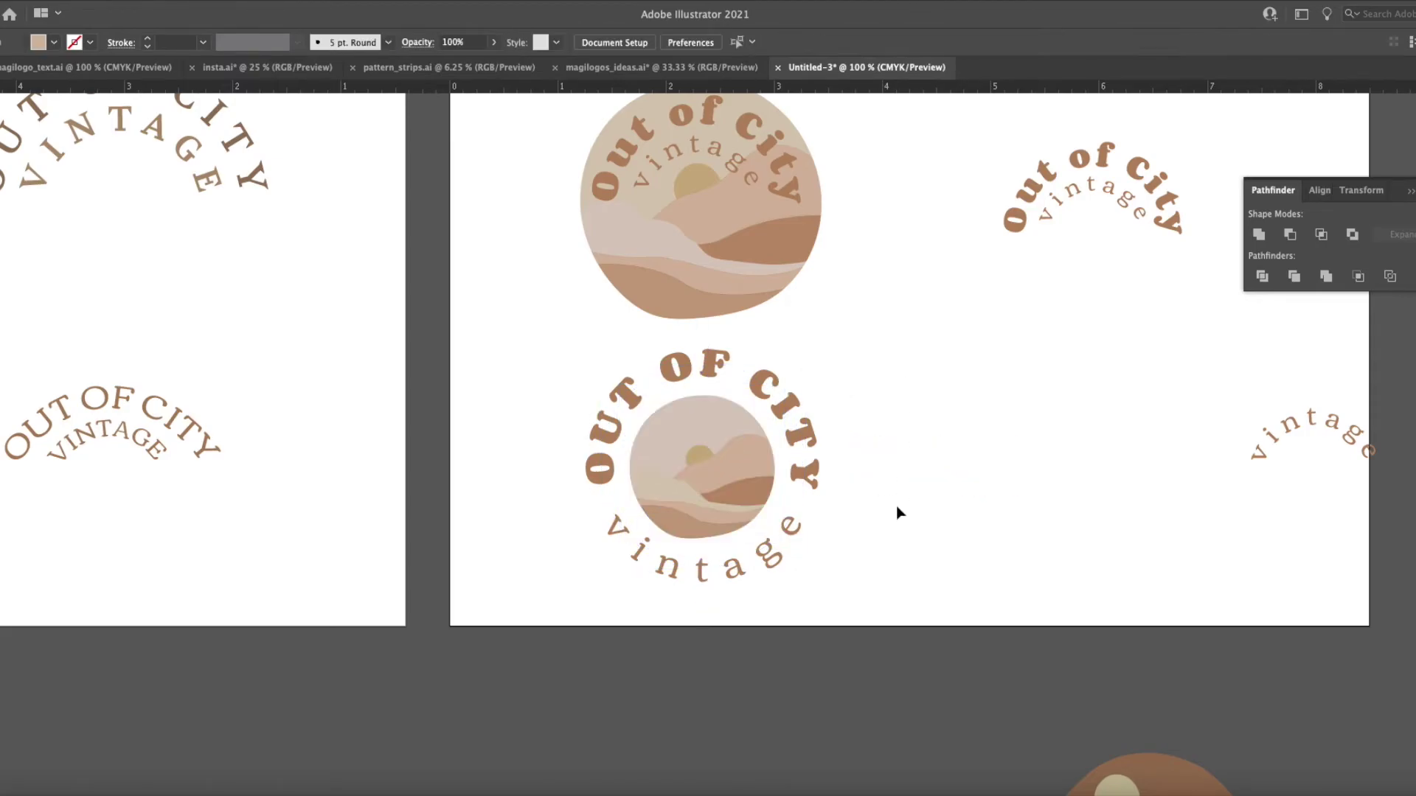
Copy the circular lettering beside the small landscape badge and set the badge's lower word as uppercase VINTAGE in Corben Regular.
scroll(919, 313, down, 2)
click(757, 418)
drag(757, 418, 590, 421)
scroll(710, 395, down, 2)
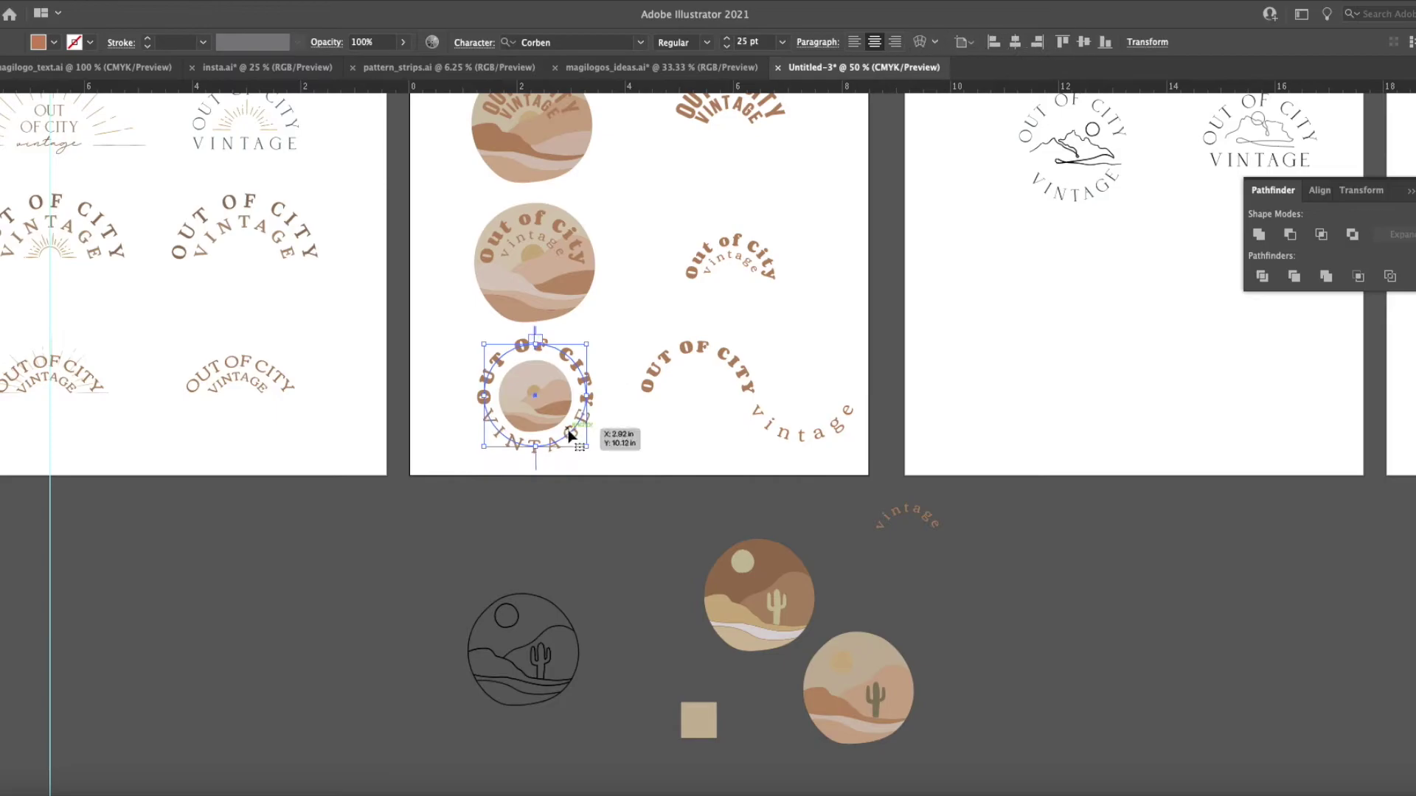
scroll(570, 435, down, 3)
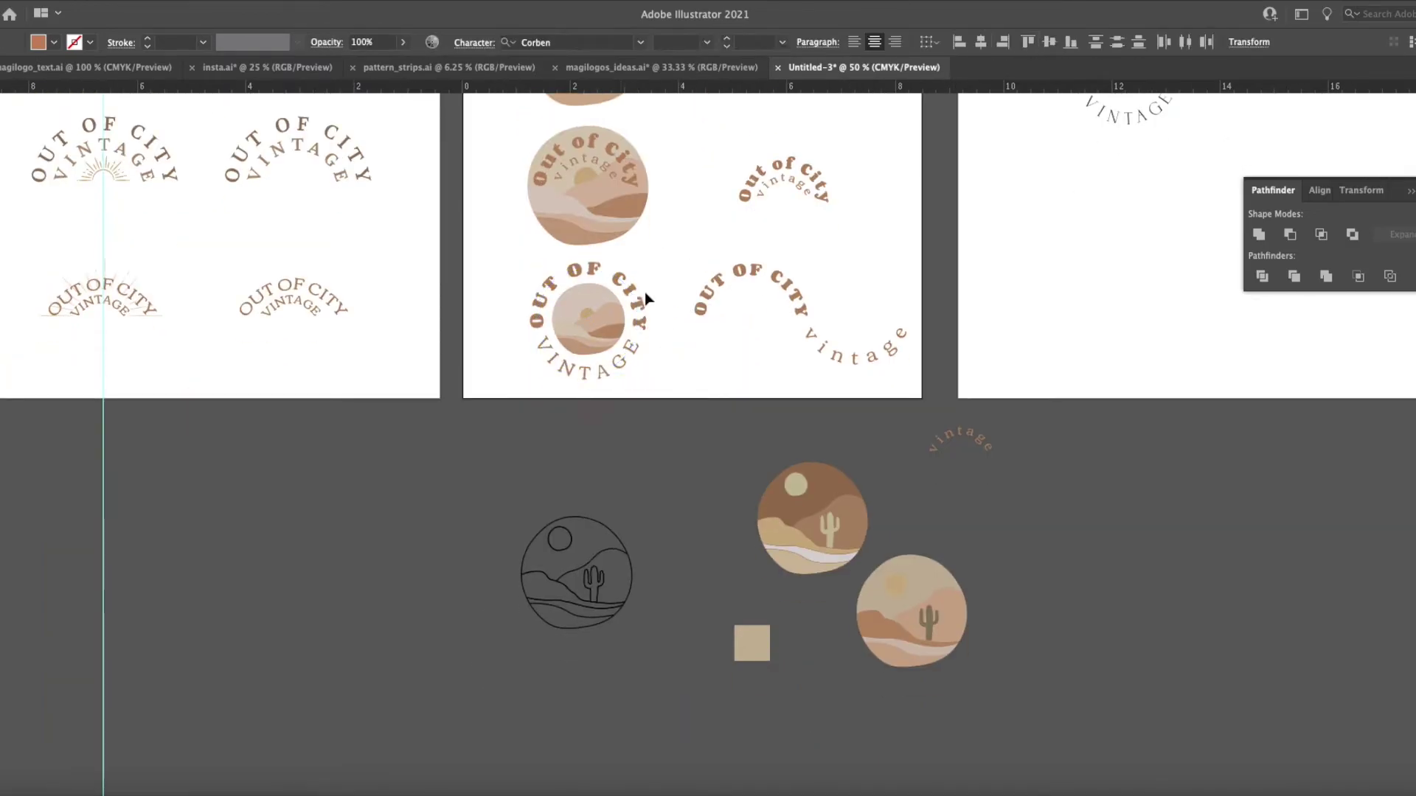
click(668, 259)
key(ctrl+minus)
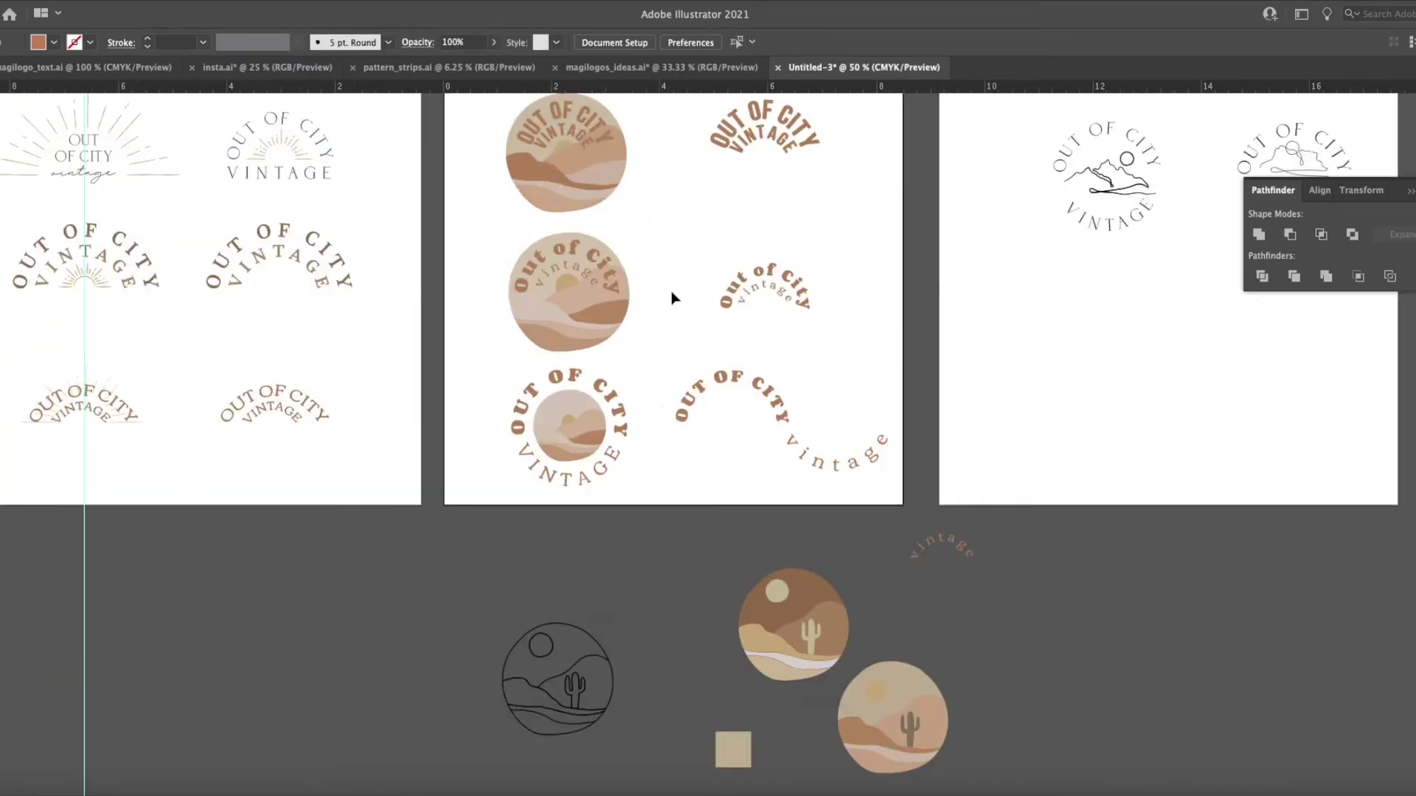
Rework the standalone lettering beside the small landscape badge into a compact arched Out of City vintage version.
click(693, 447)
click(711, 512)
scroll(711, 516, up, 3)
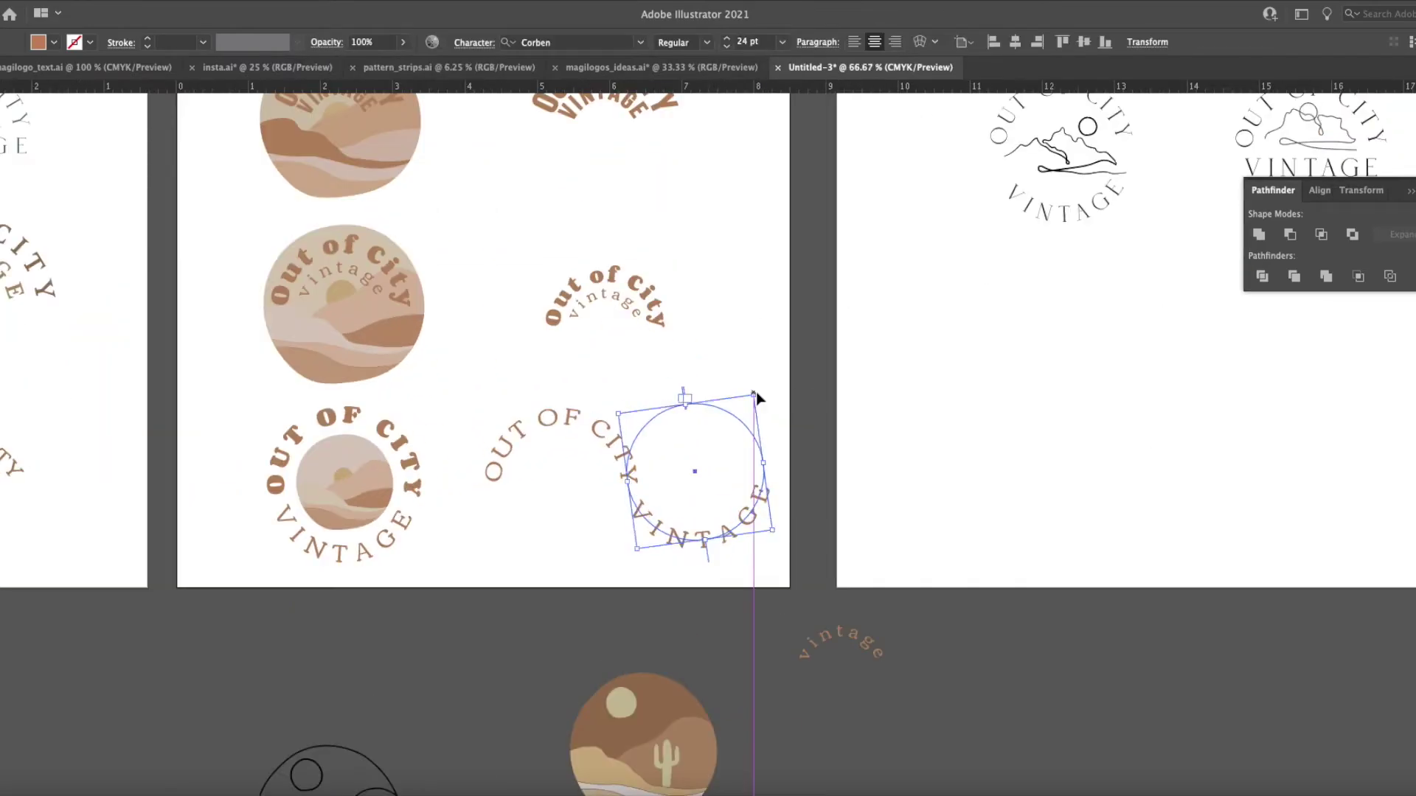
key(ctrl+minus)
key(ctrl+minus)
click(677, 389)
key(ctrl+minus)
key(shift+ctrl+a)
Switch to the developed logo document and look over its artboards and leftover concepts.
click(118, 0)
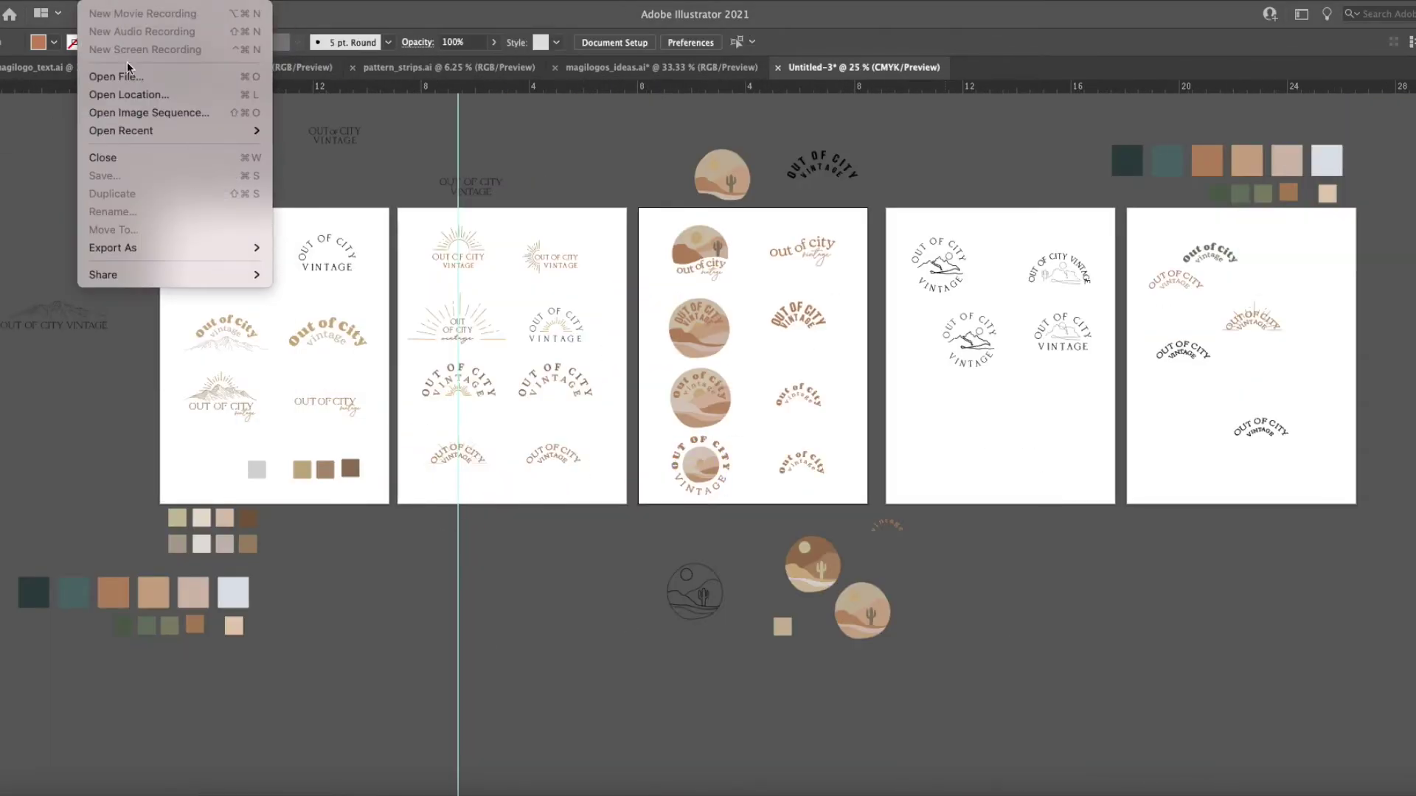
right_click(1188, 785)
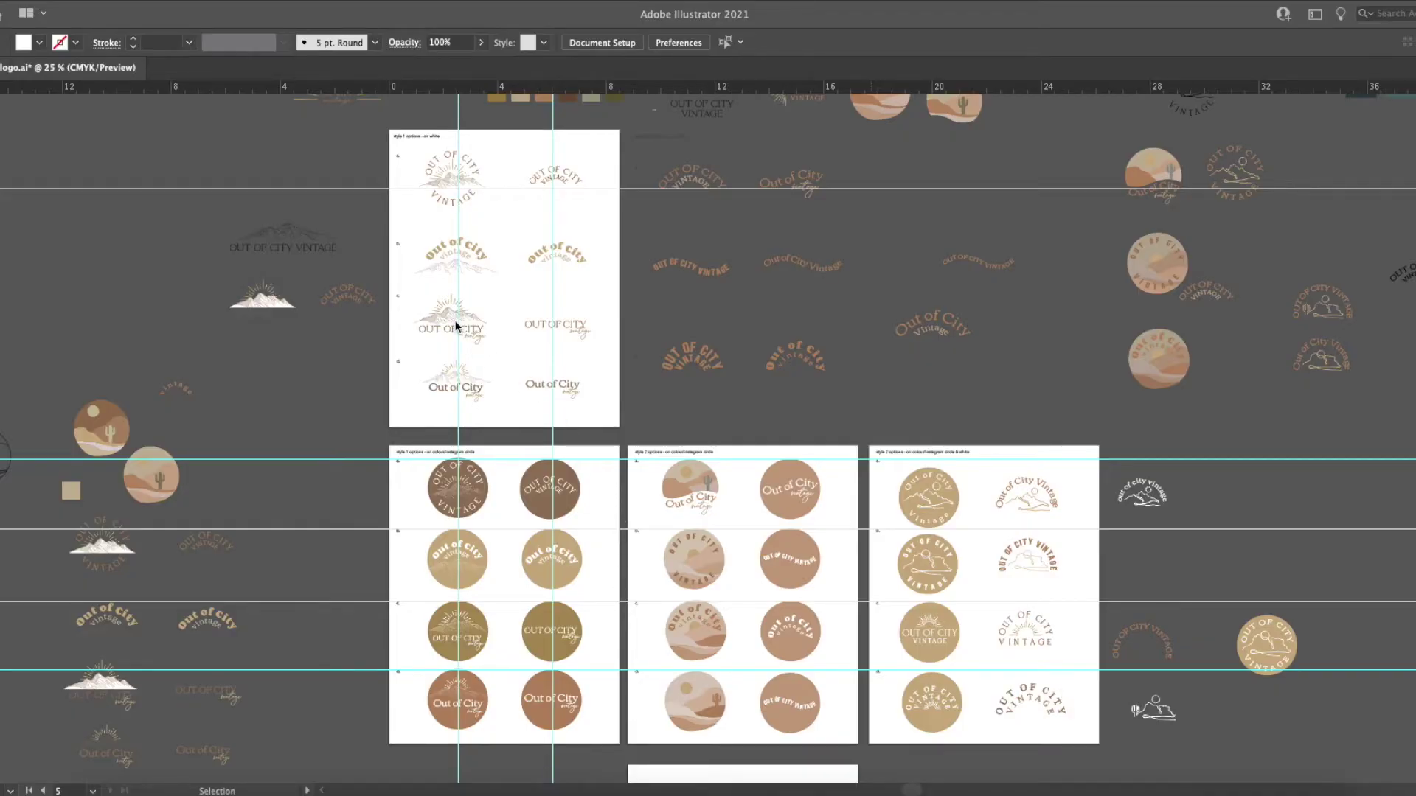
scroll(455, 330, left, 10)
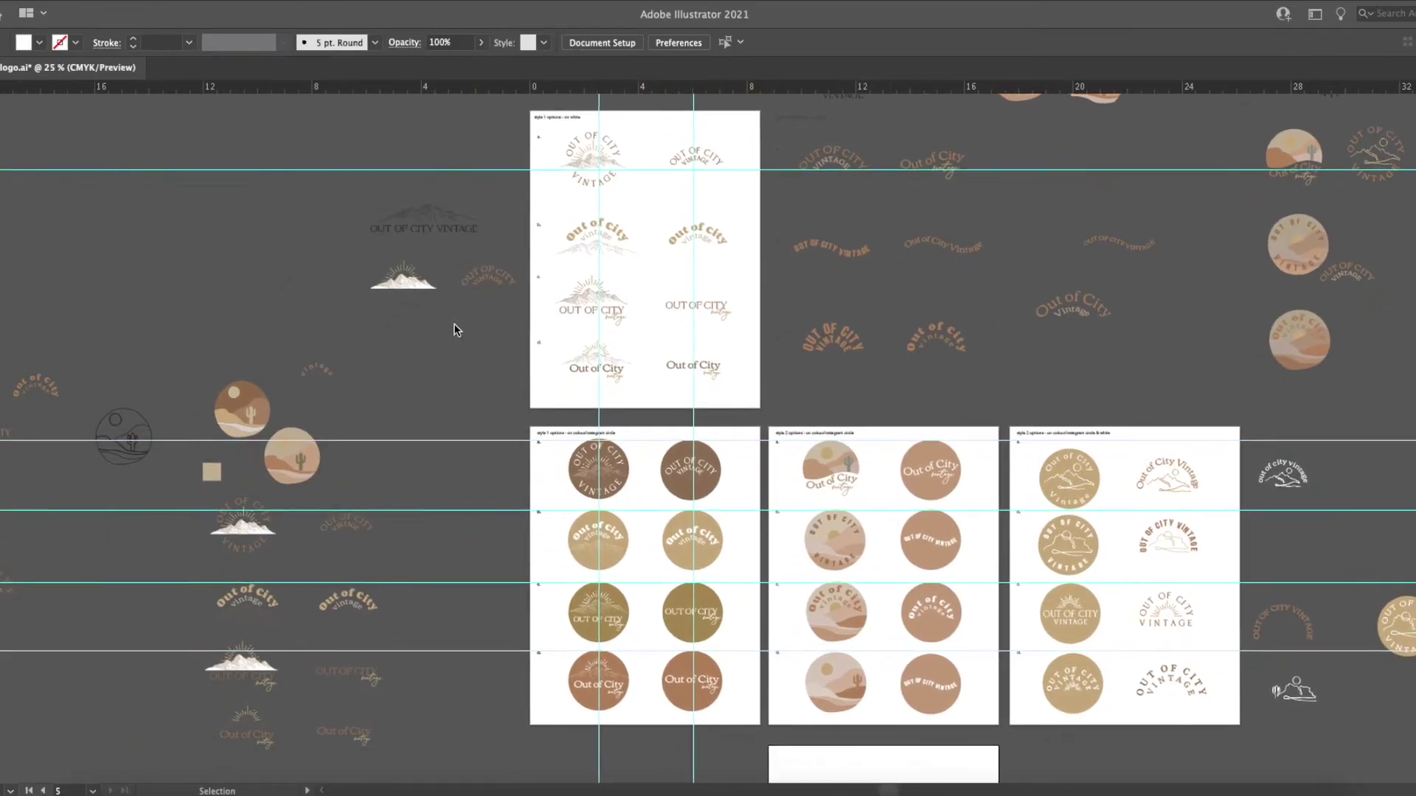
scroll(455, 330, left, 3)
scroll(455, 330, down, 2)
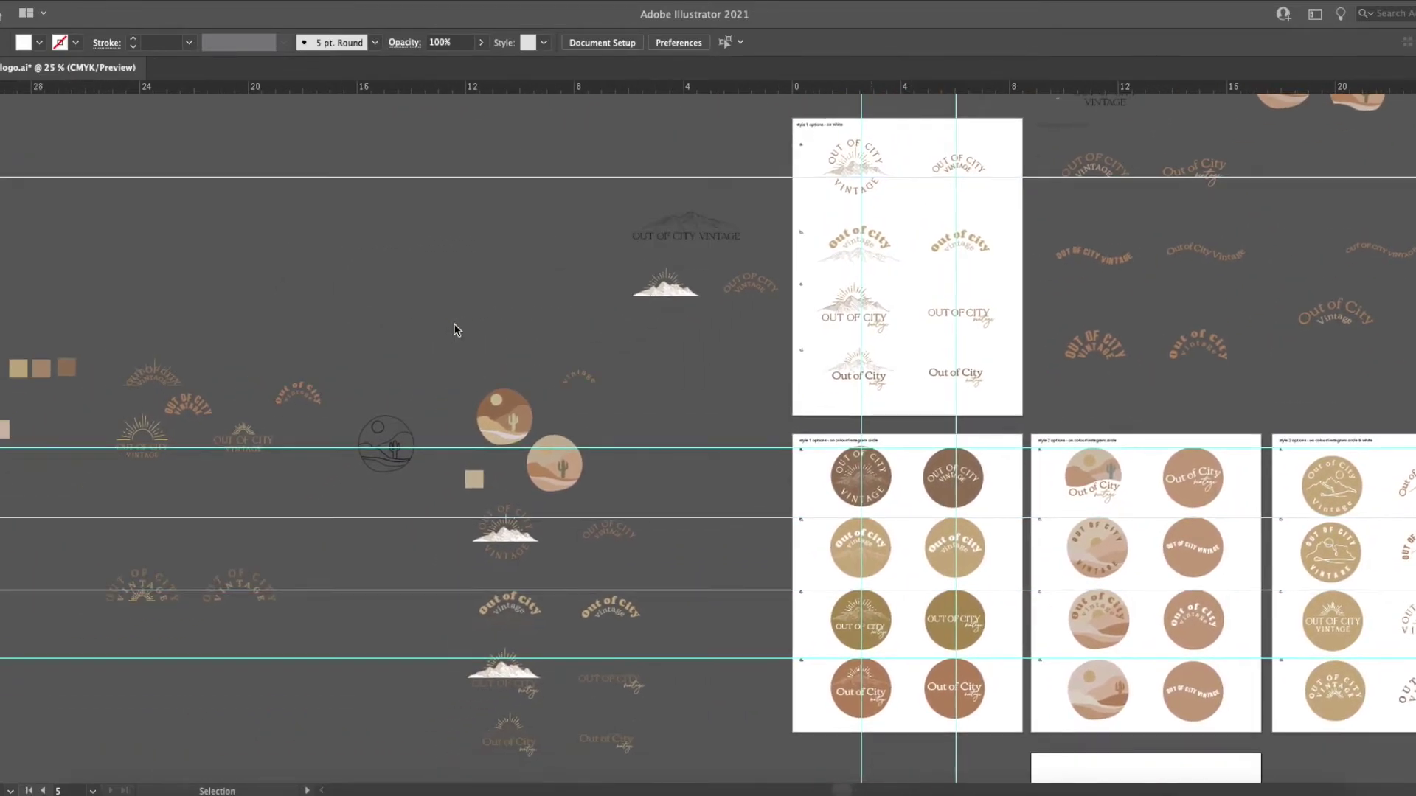
key(shift+Tab)
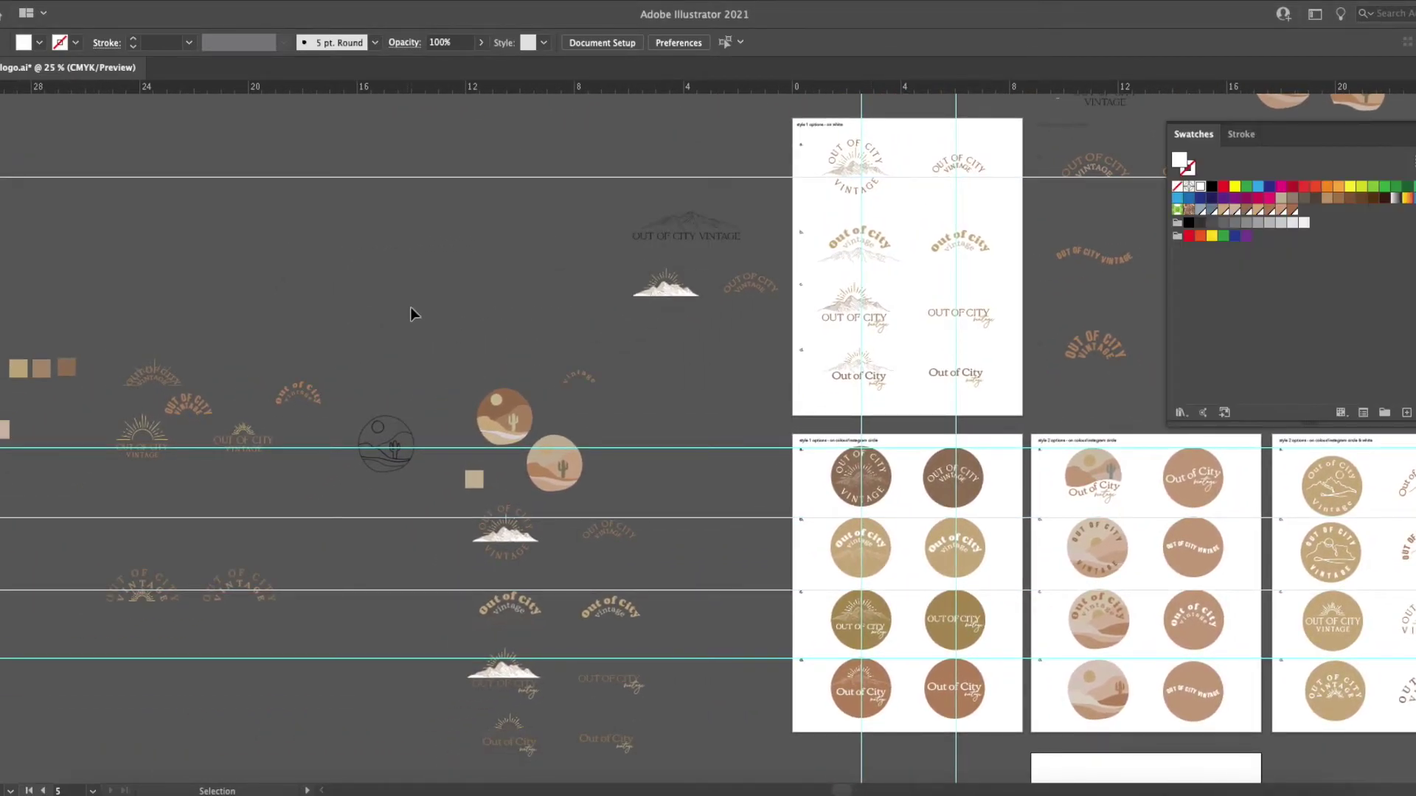
scroll(457, 394, down, 2)
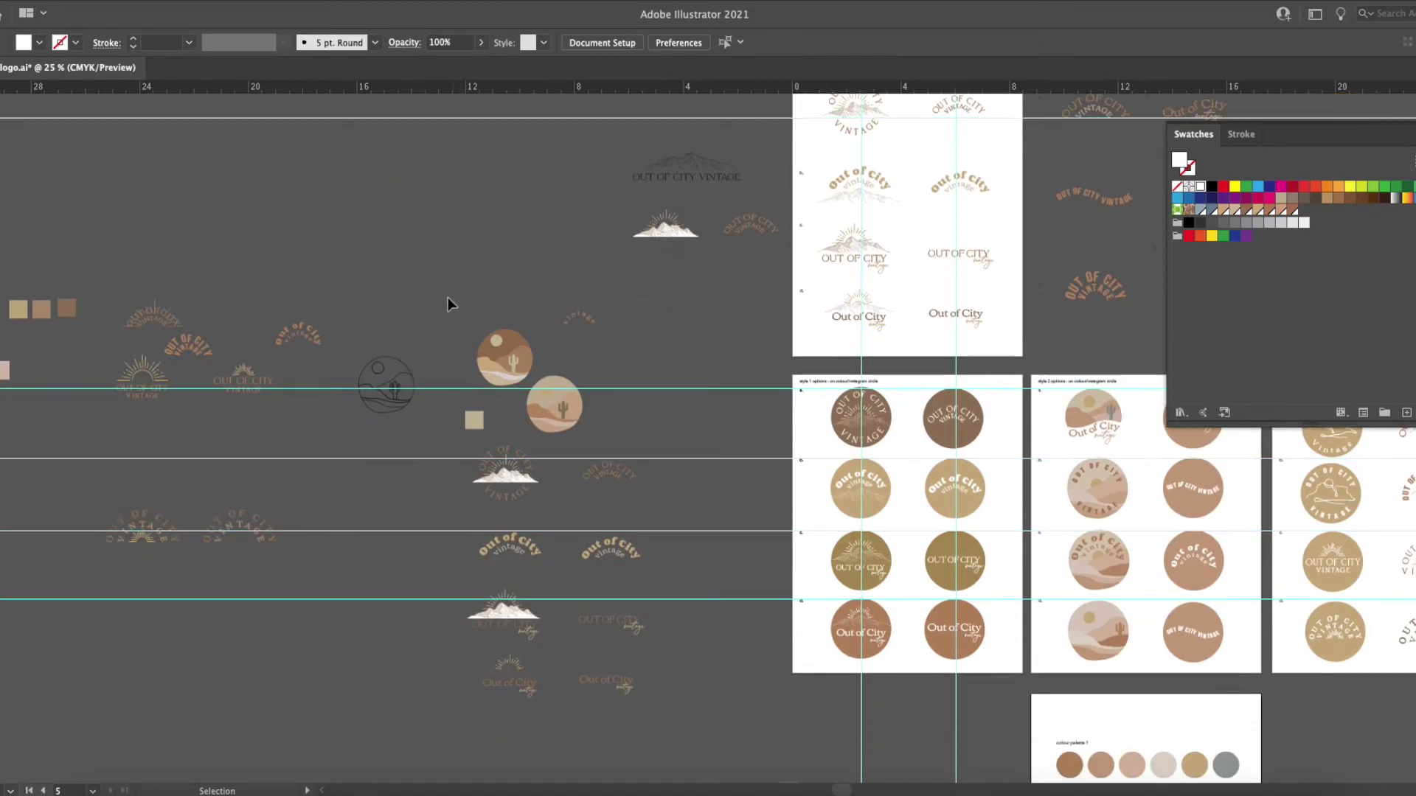
Move the column of leftover mountain logos and desert circles far left of the artboards, leaving the guides out of the selection.
drag(687, 722, 675, 665)
key(a)
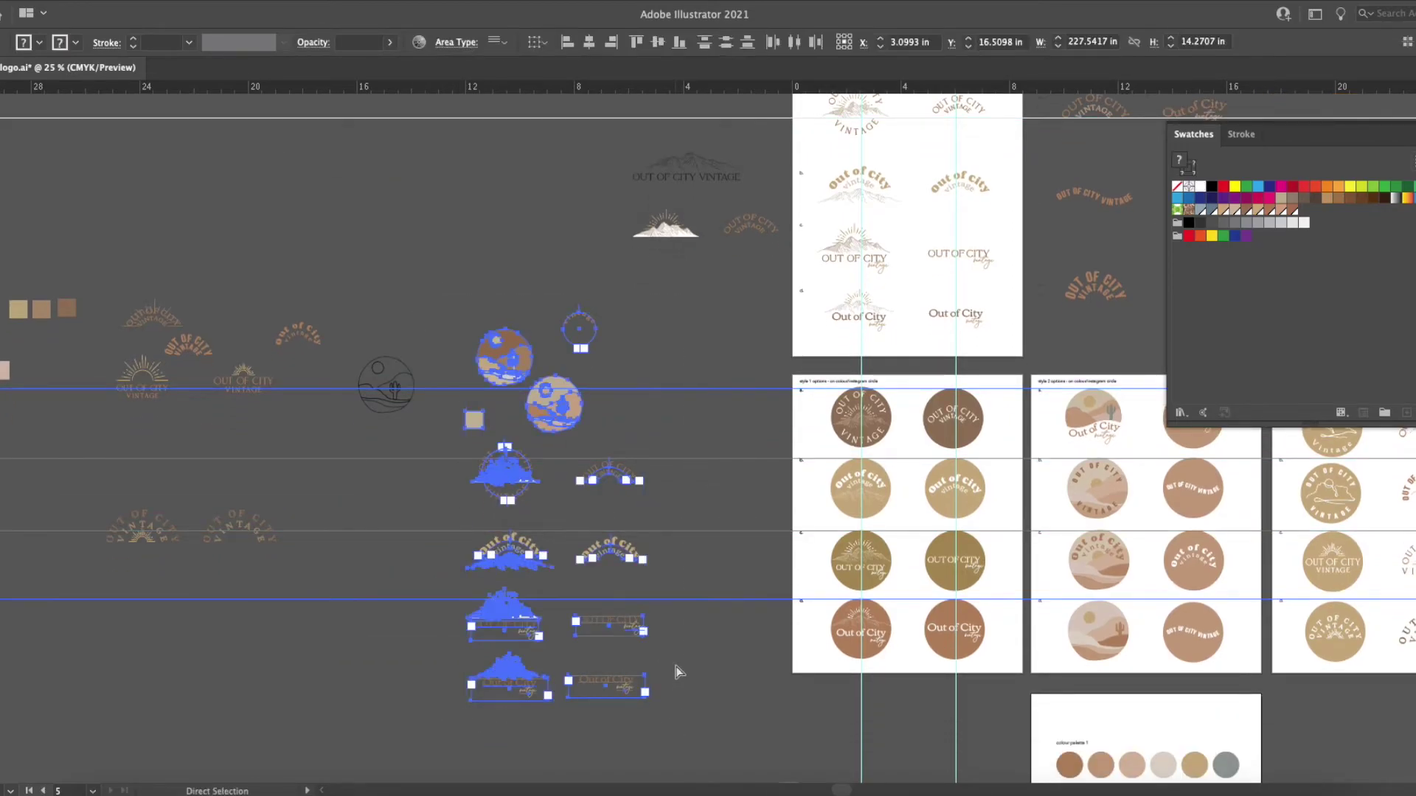
key(ctrl+minus)
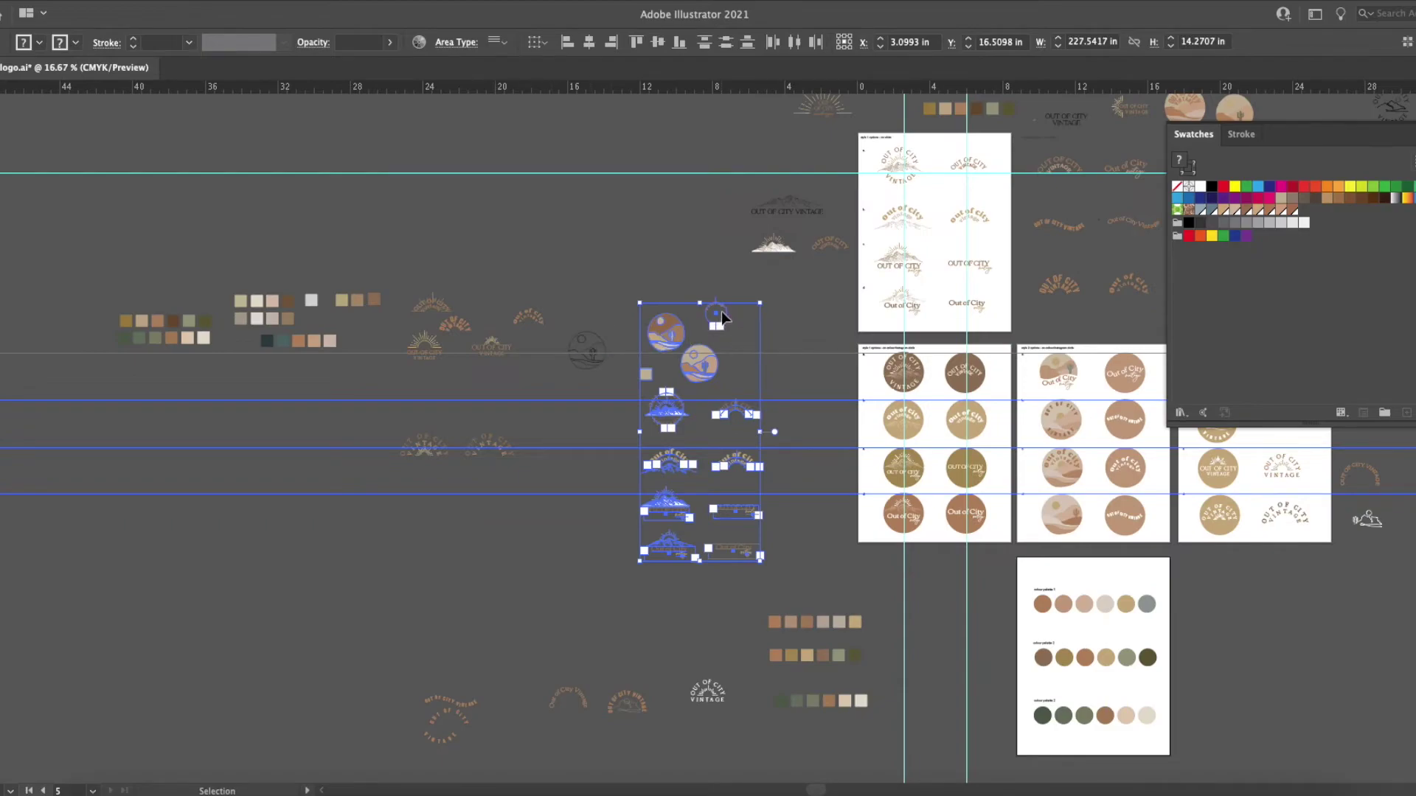
drag(720, 303, 202, 283)
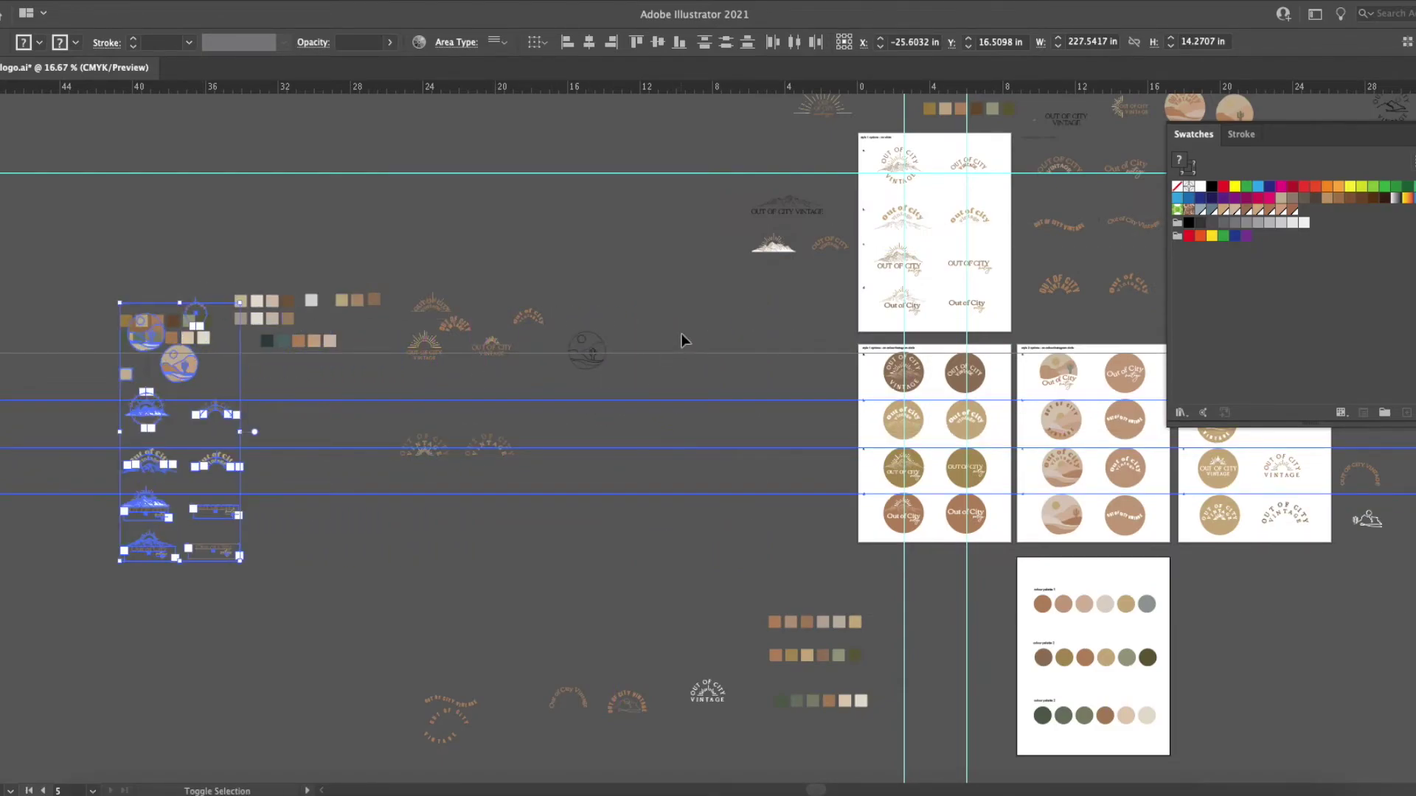
drag(736, 541, 738, 537)
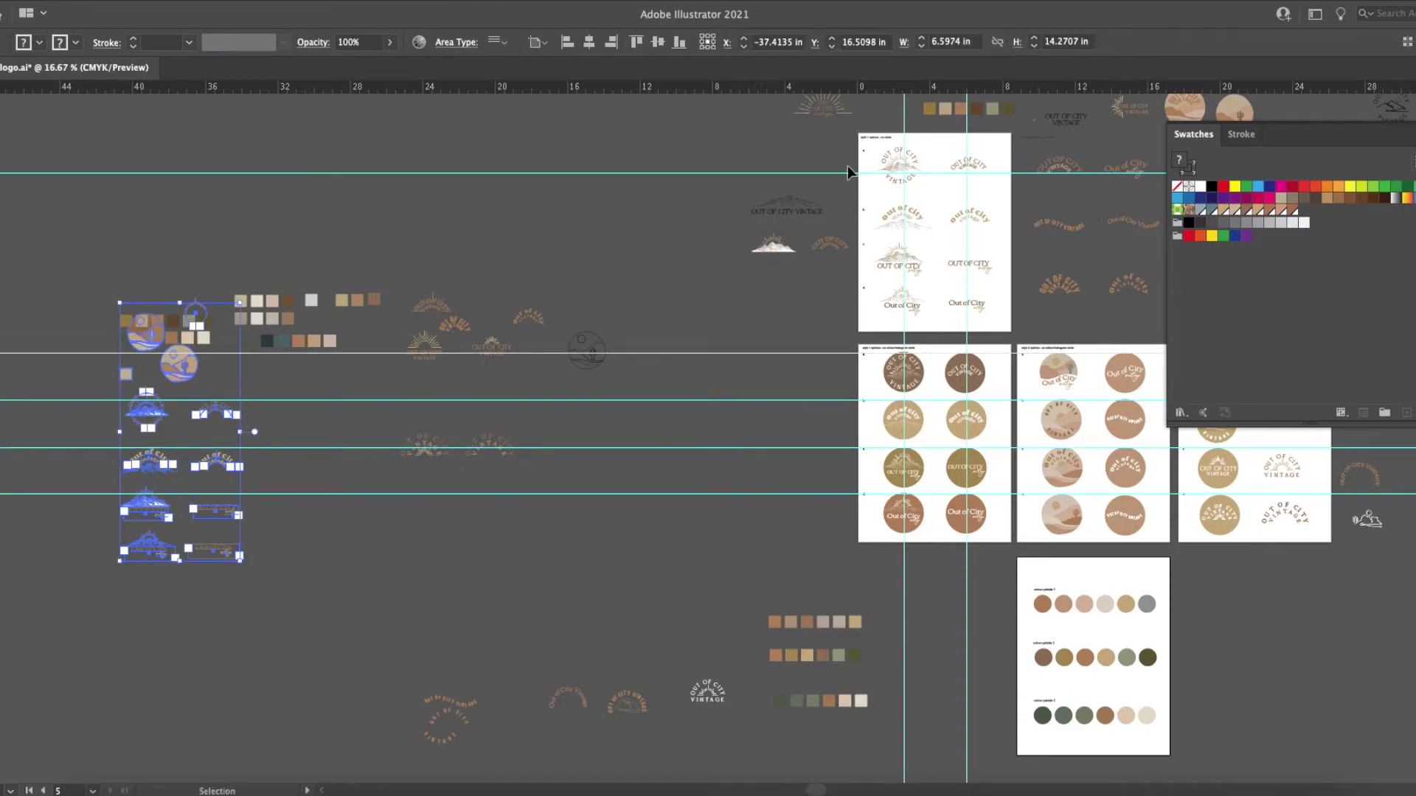
Move Artboard 1 with its style 1 logos to the left of Artboard 1 copy, aligned with that row.
scroll(842, 224, up, 3)
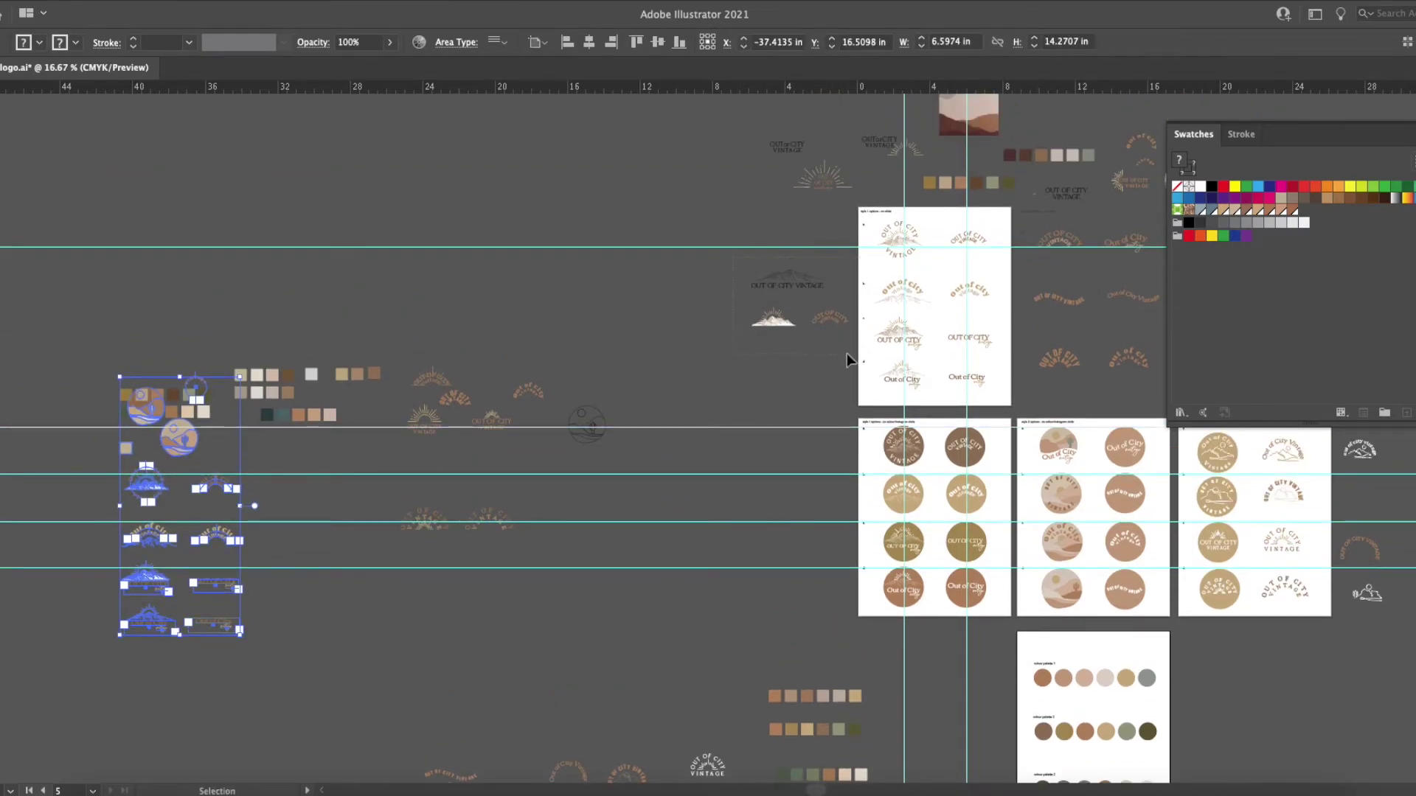
click(831, 216)
scroll(812, 106, left, 1)
click(604, 42)
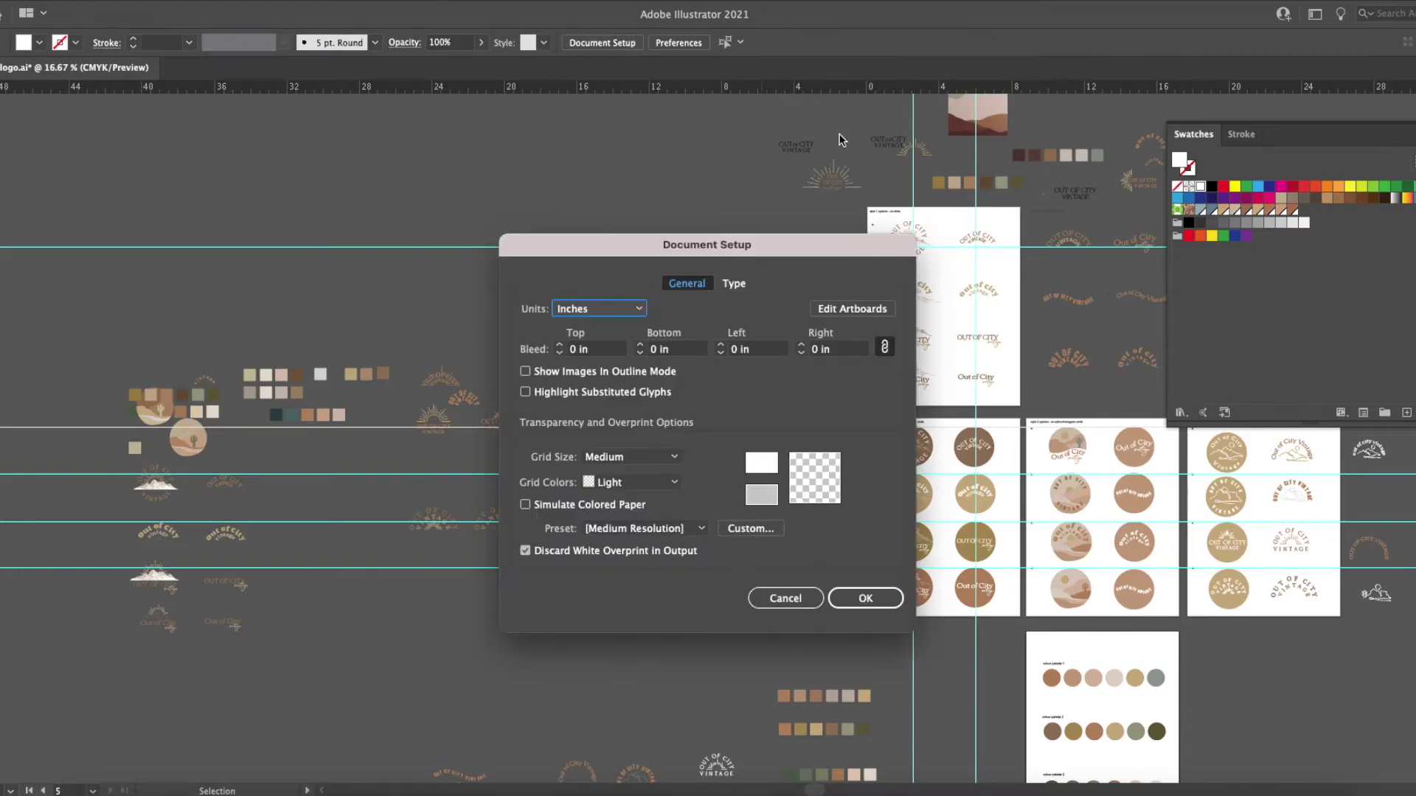
click(877, 309)
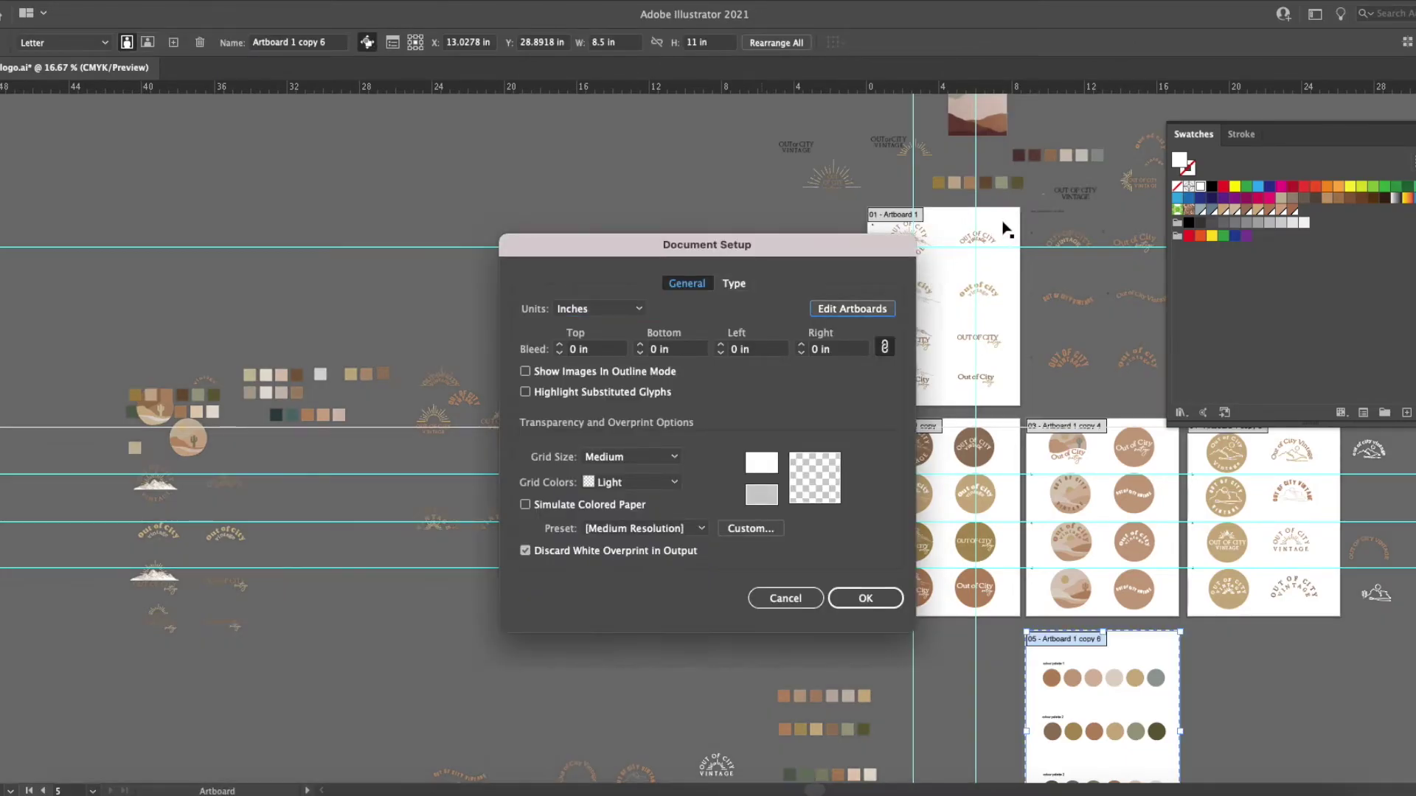
drag(1008, 214, 846, 426)
scroll(799, 377, down, 1)
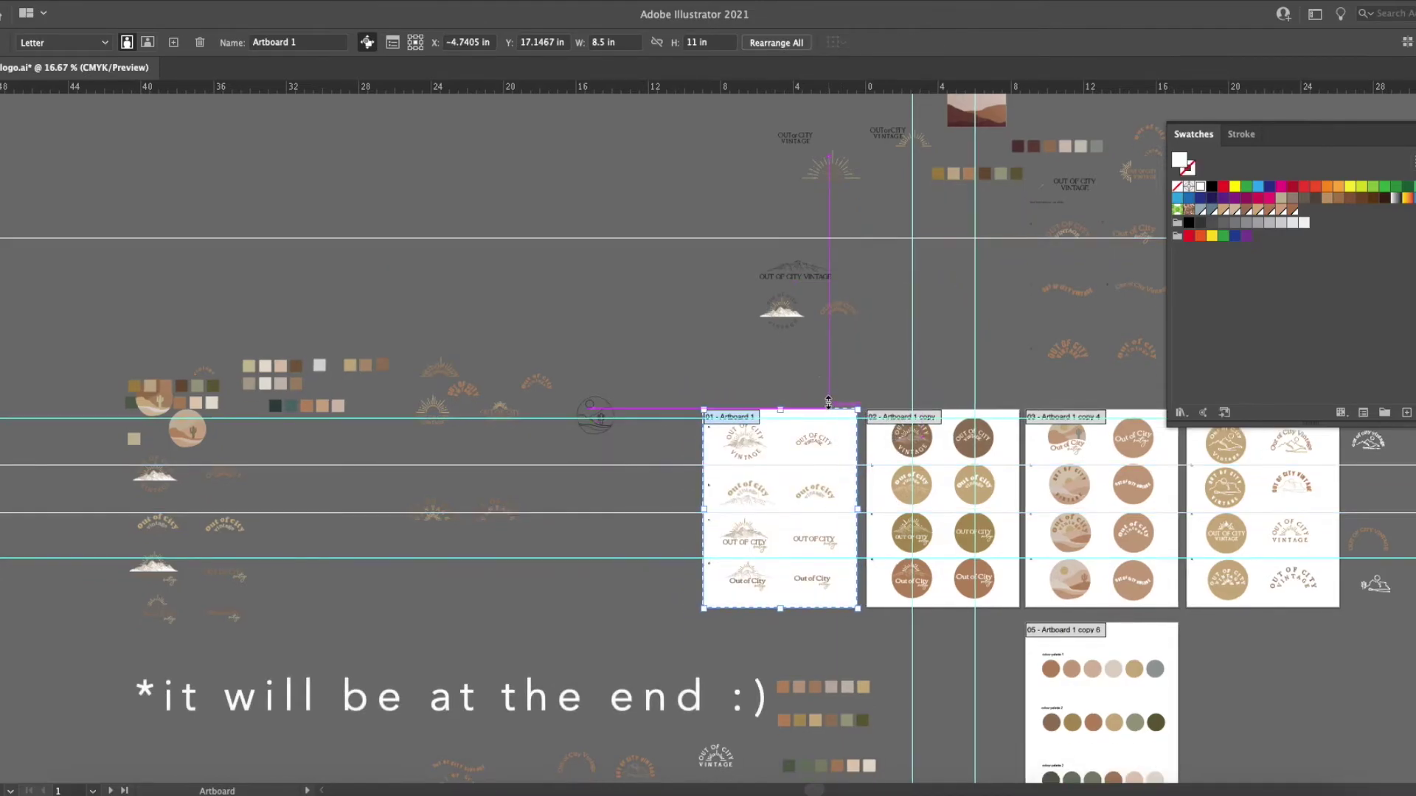
key(Escape)
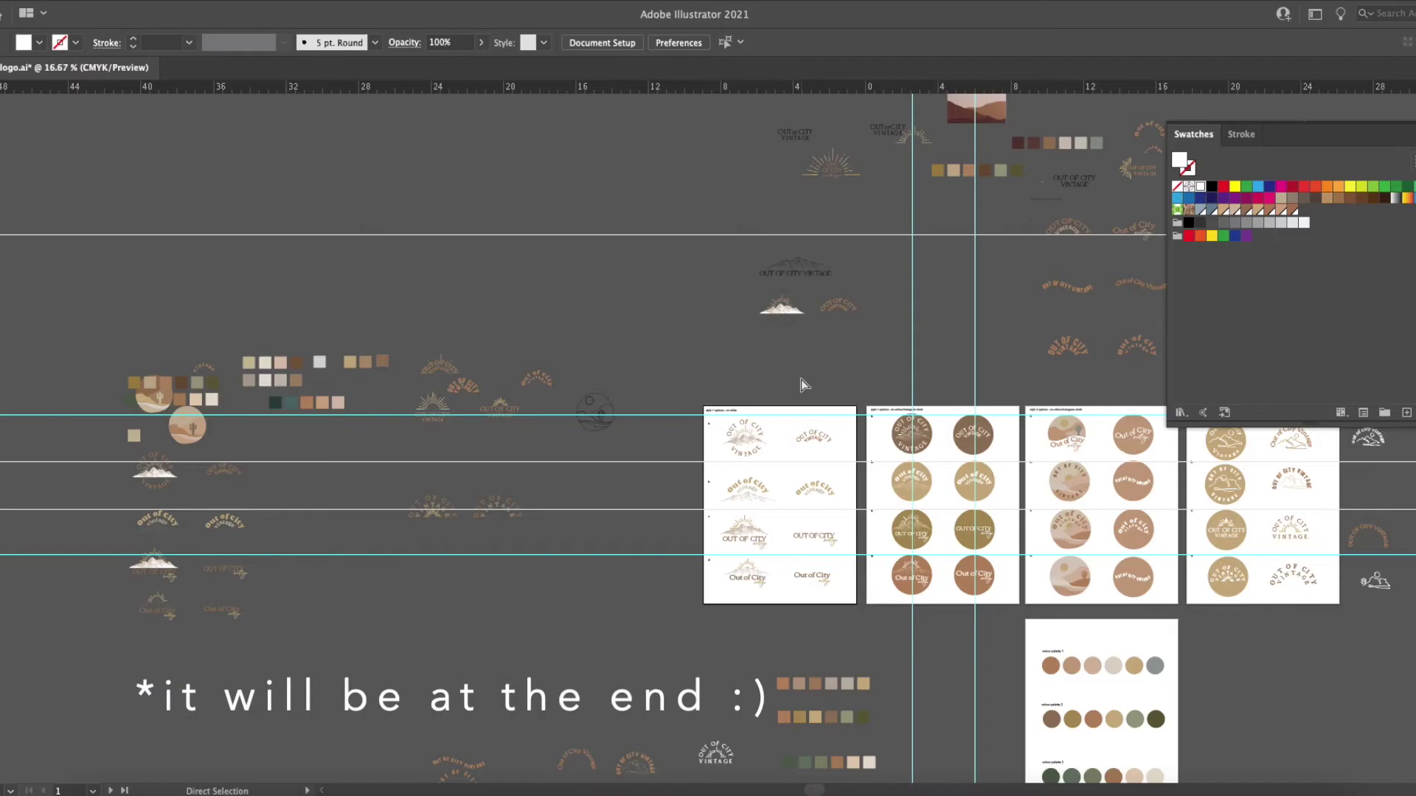
Examine the style 1 logo options on the white artboard up close.
key(ctrl+equal)
key(ctrl+equal)
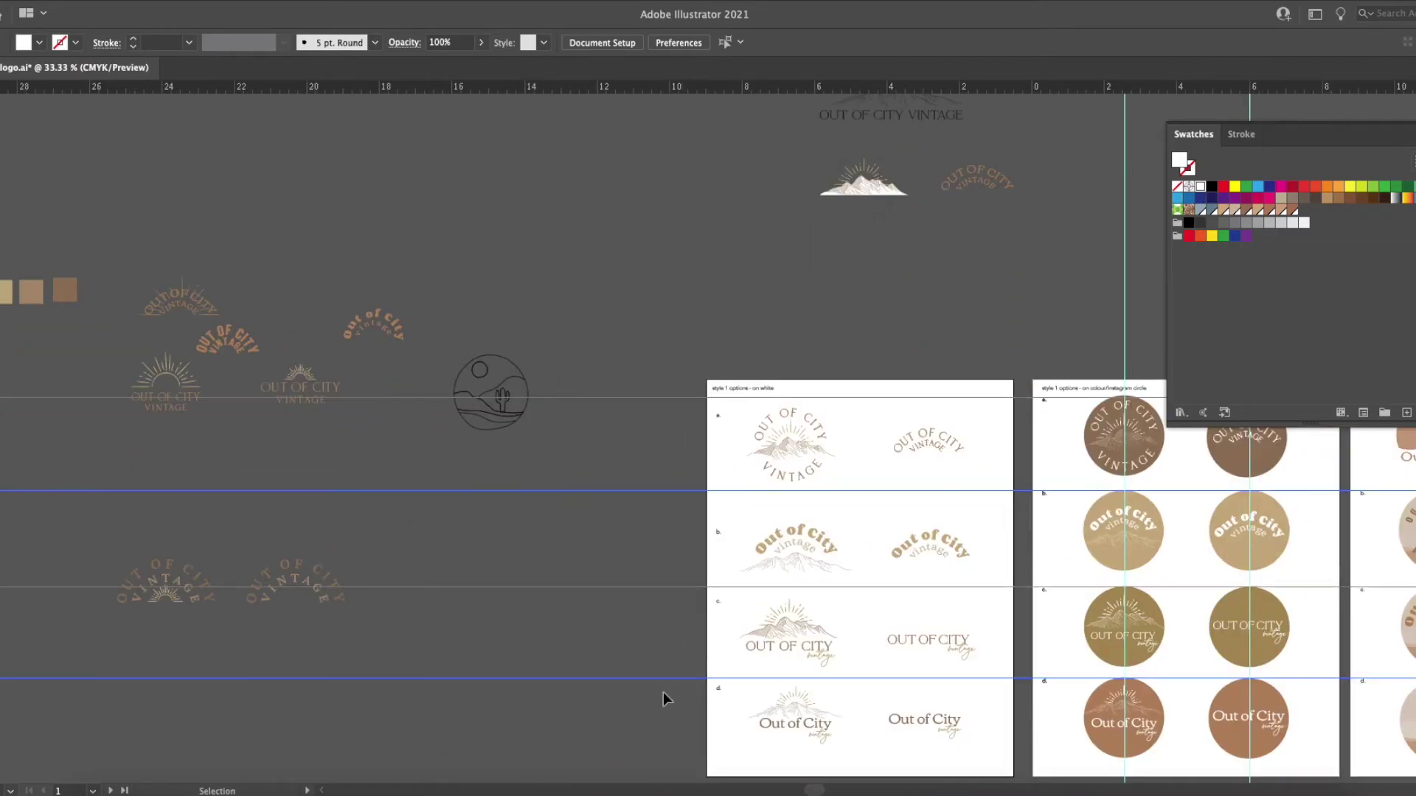
click(660, 668)
key(ctrl+0)
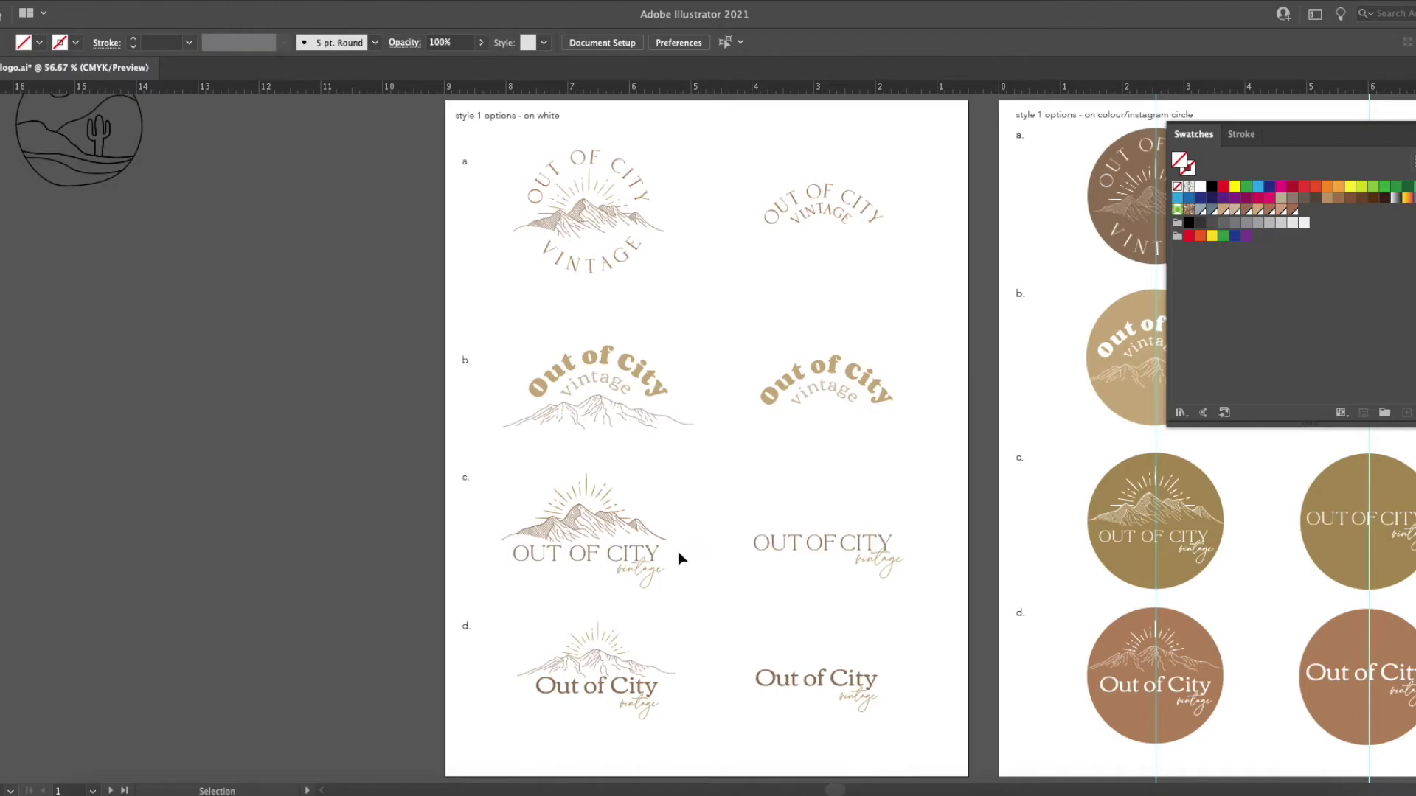
Select both vertical guides crossing the style 1 colour circles and remove them from the artboard.
scroll(678, 552, right, 5)
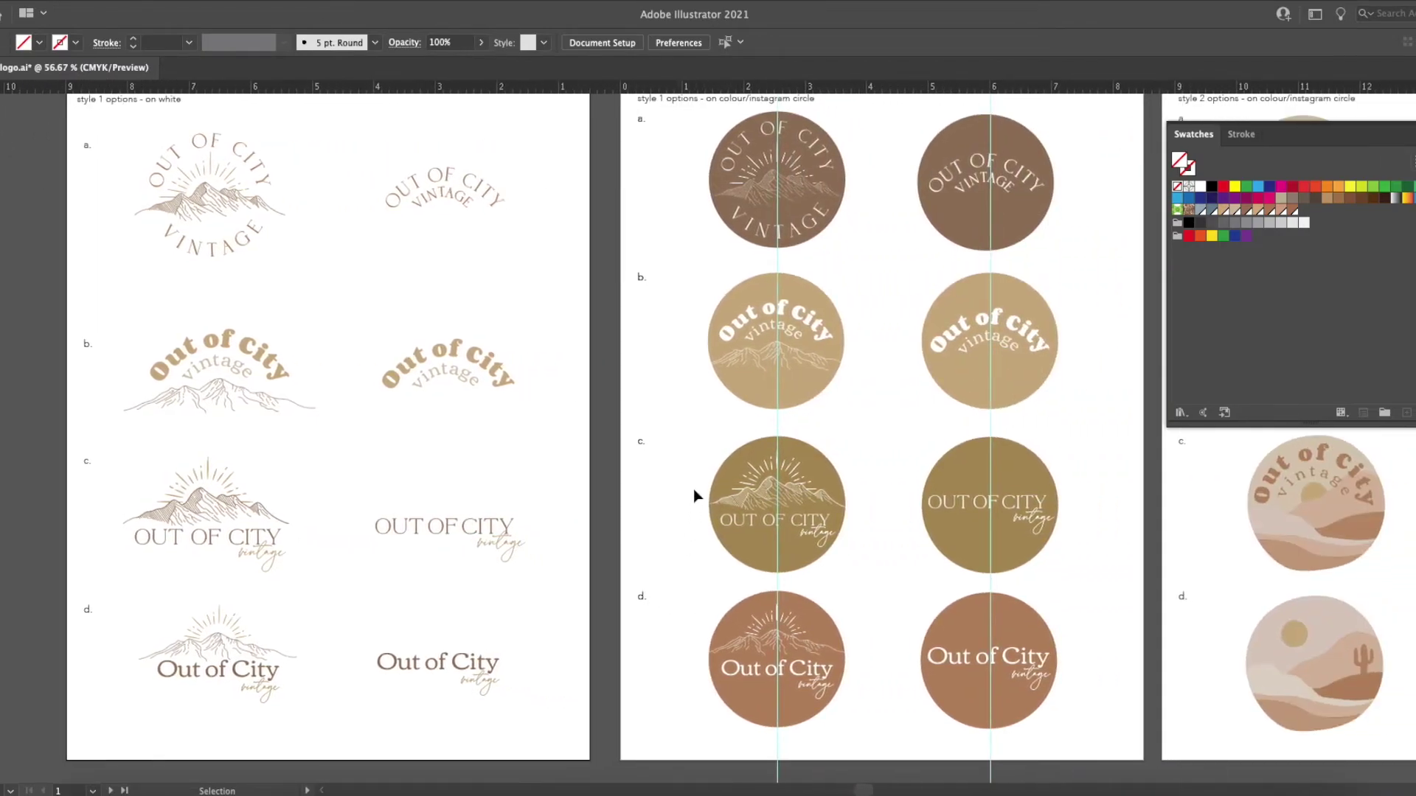
drag(1012, 441, 1028, 428)
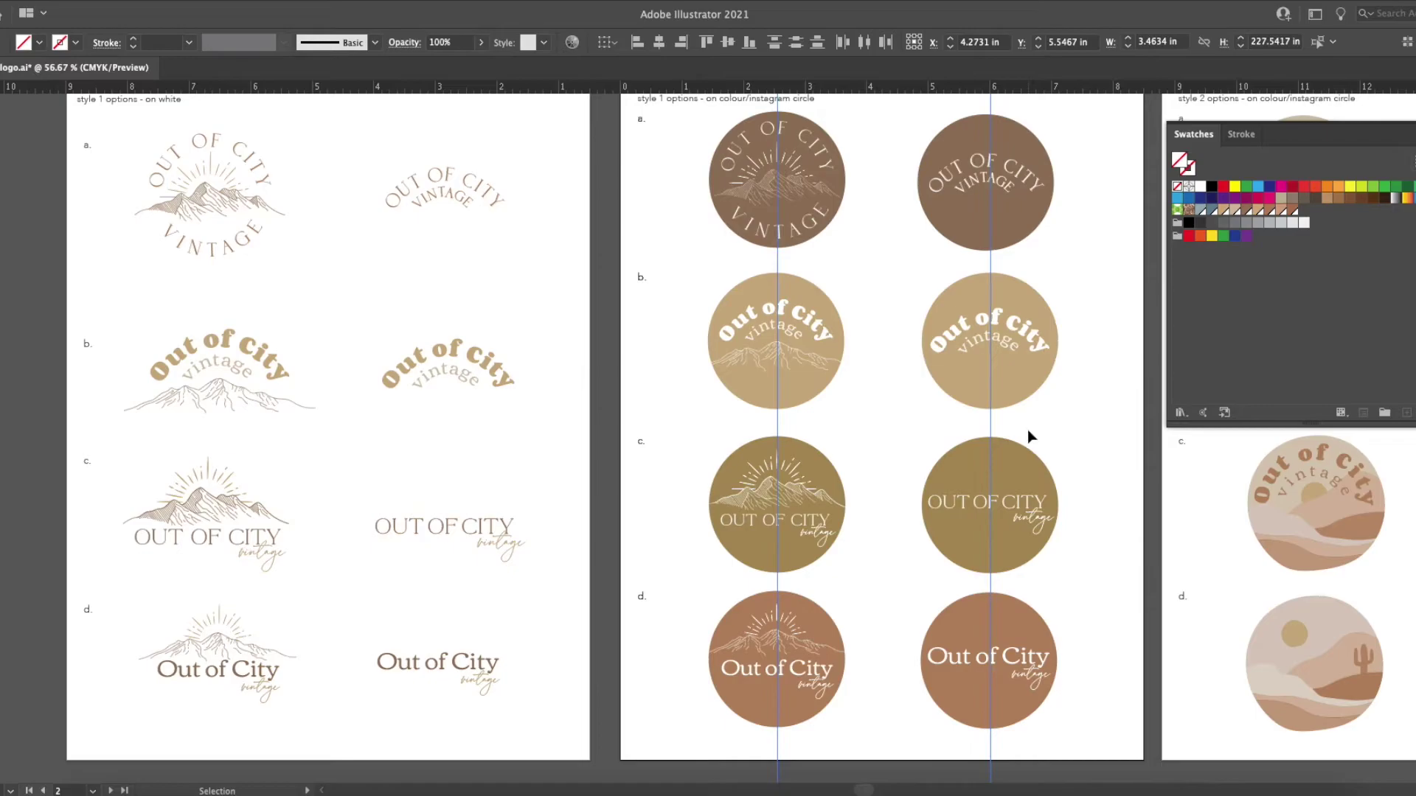
click(1028, 432)
Review the style 1 and style 2 artboards, the spare concepts beside them and the colour palette artboard.
scroll(1028, 432, right, 15)
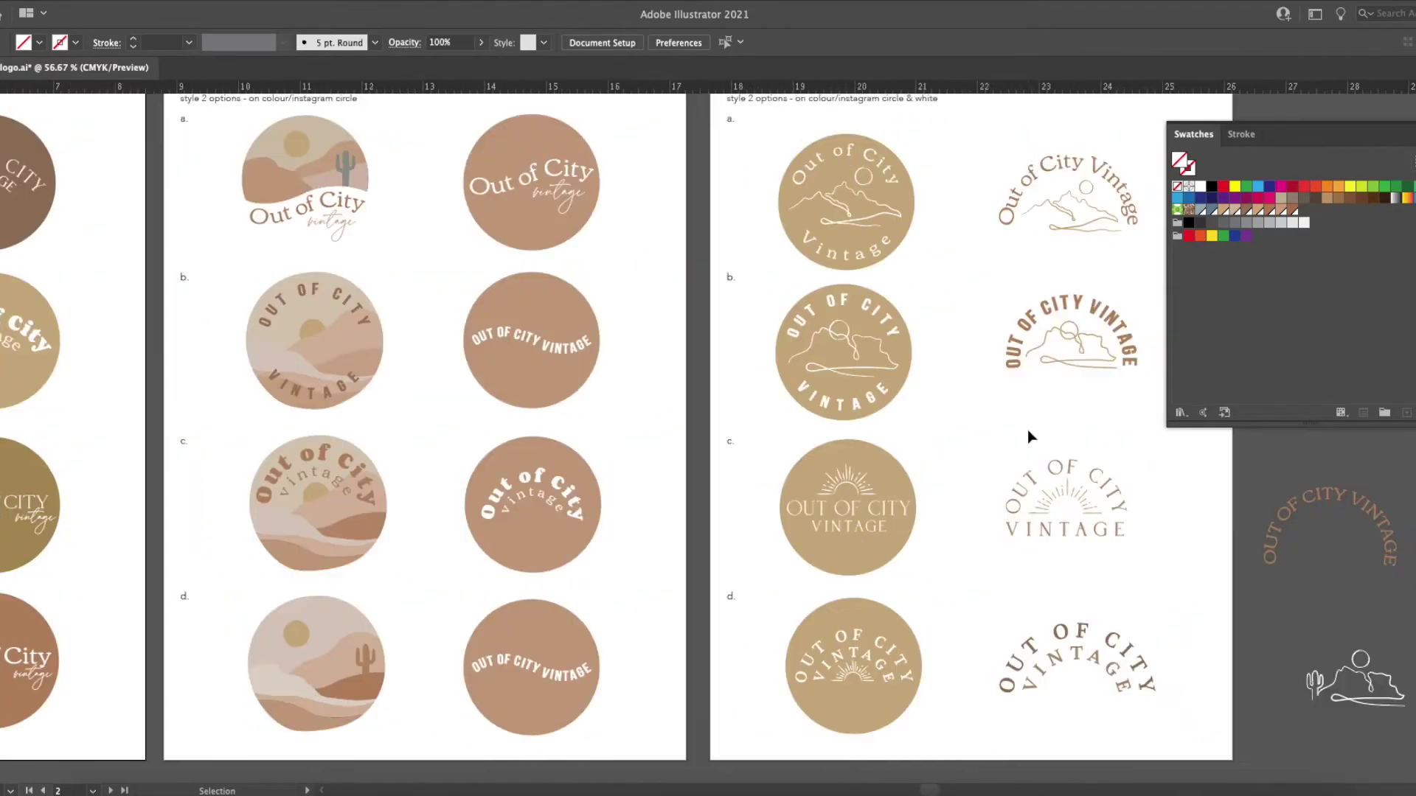
scroll(1028, 431, left, 15)
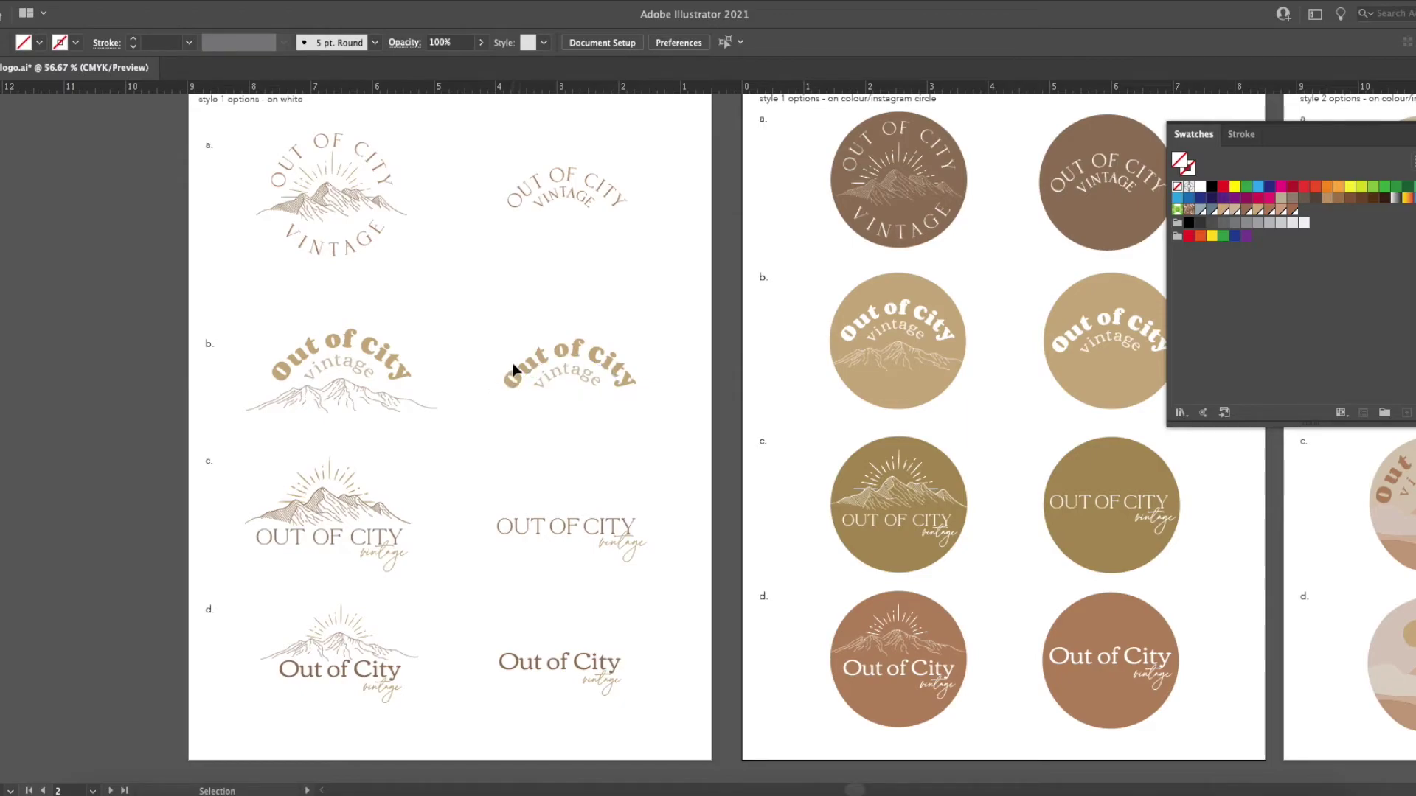
scroll(377, 310, right, 1)
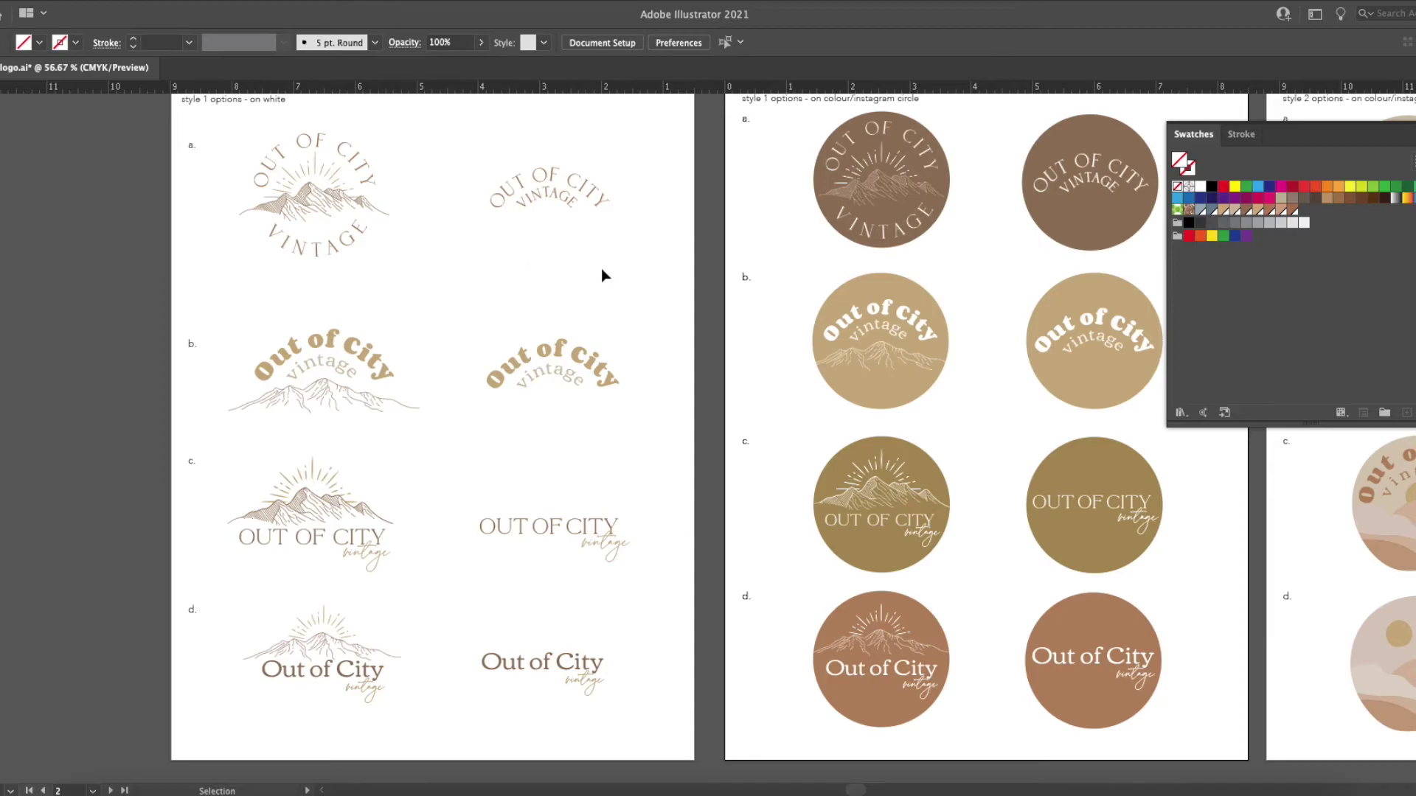
scroll(686, 282, right, 8)
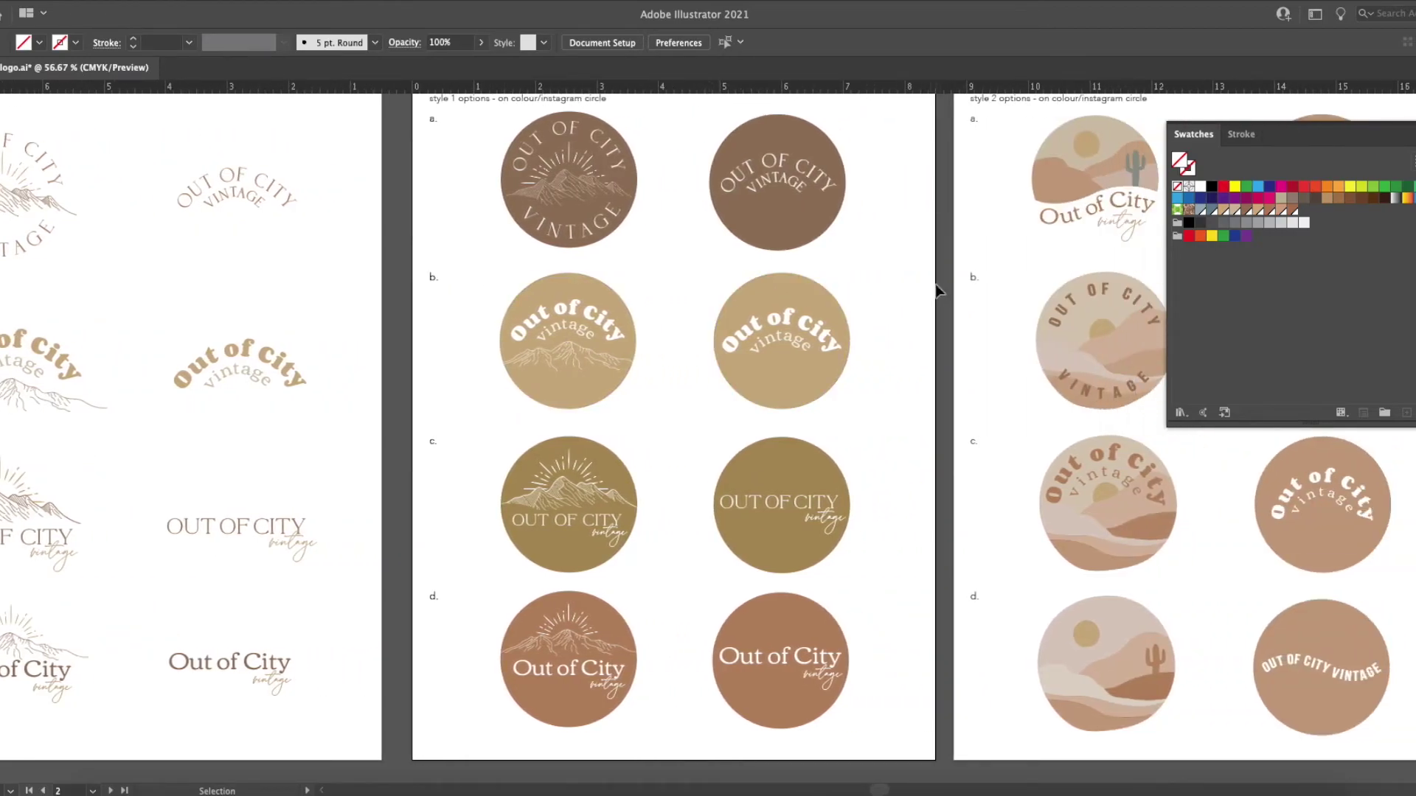
scroll(935, 291, right, 15)
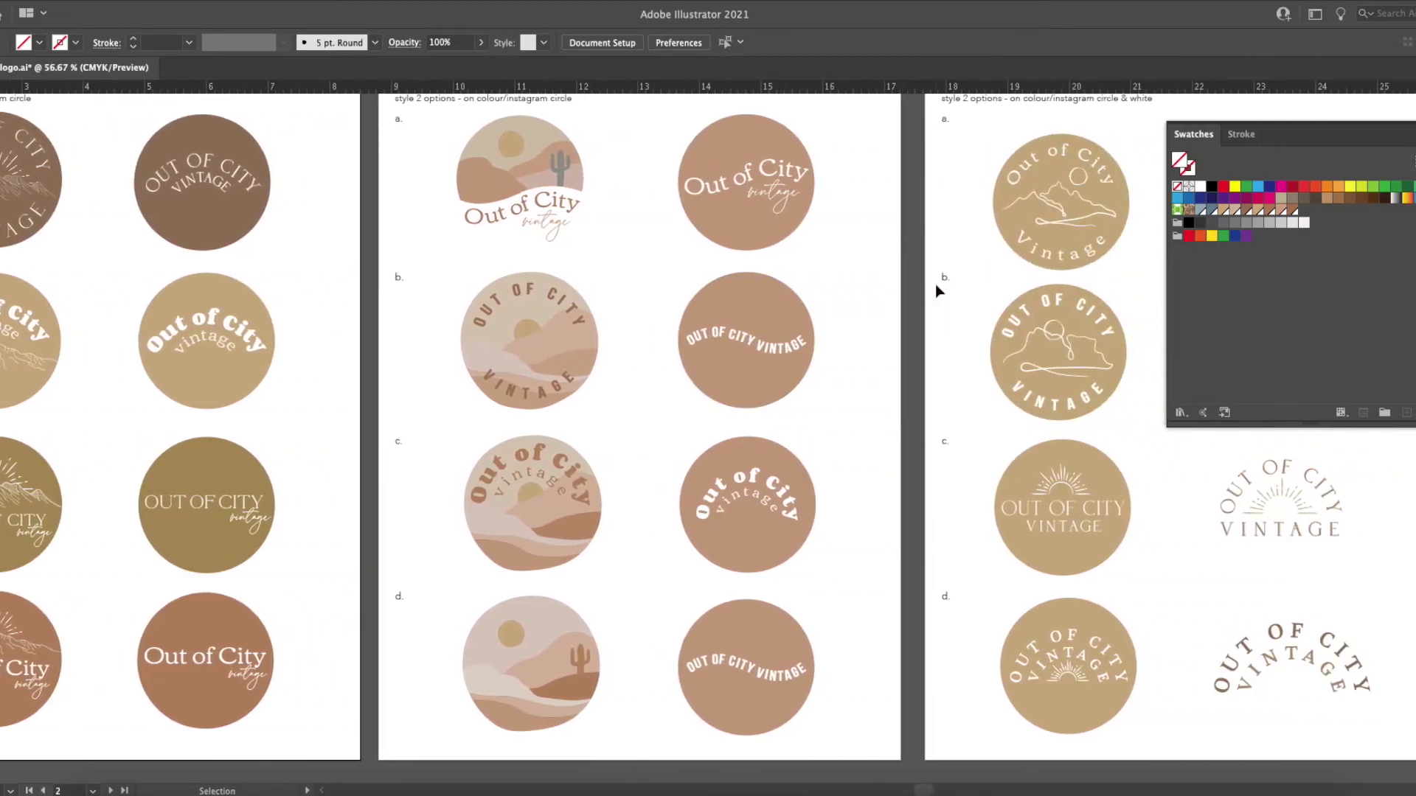
scroll(905, 294, right, 12)
scroll(904, 294, down, 1)
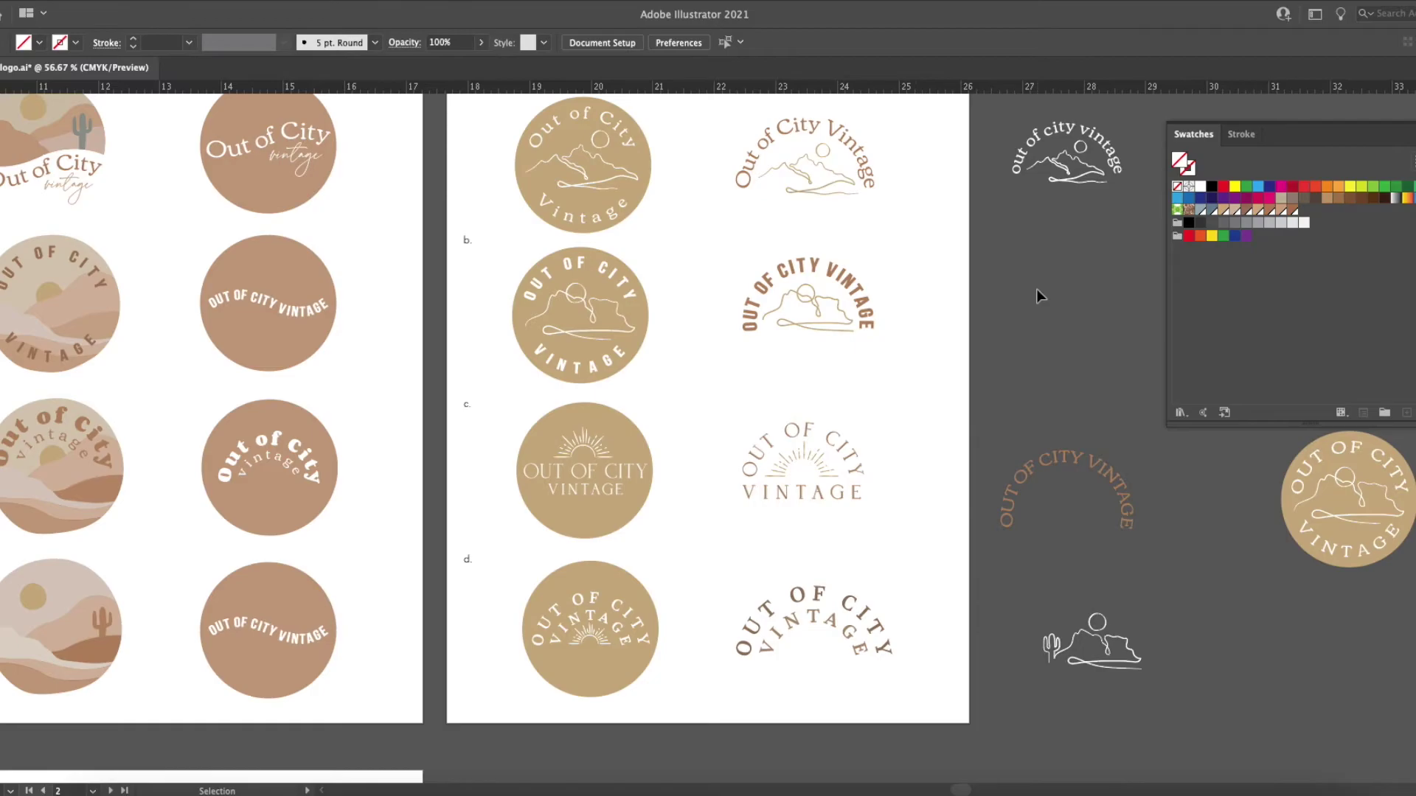
scroll(1039, 295, down, 4)
scroll(1039, 295, left, 3)
scroll(1036, 295, down, 5)
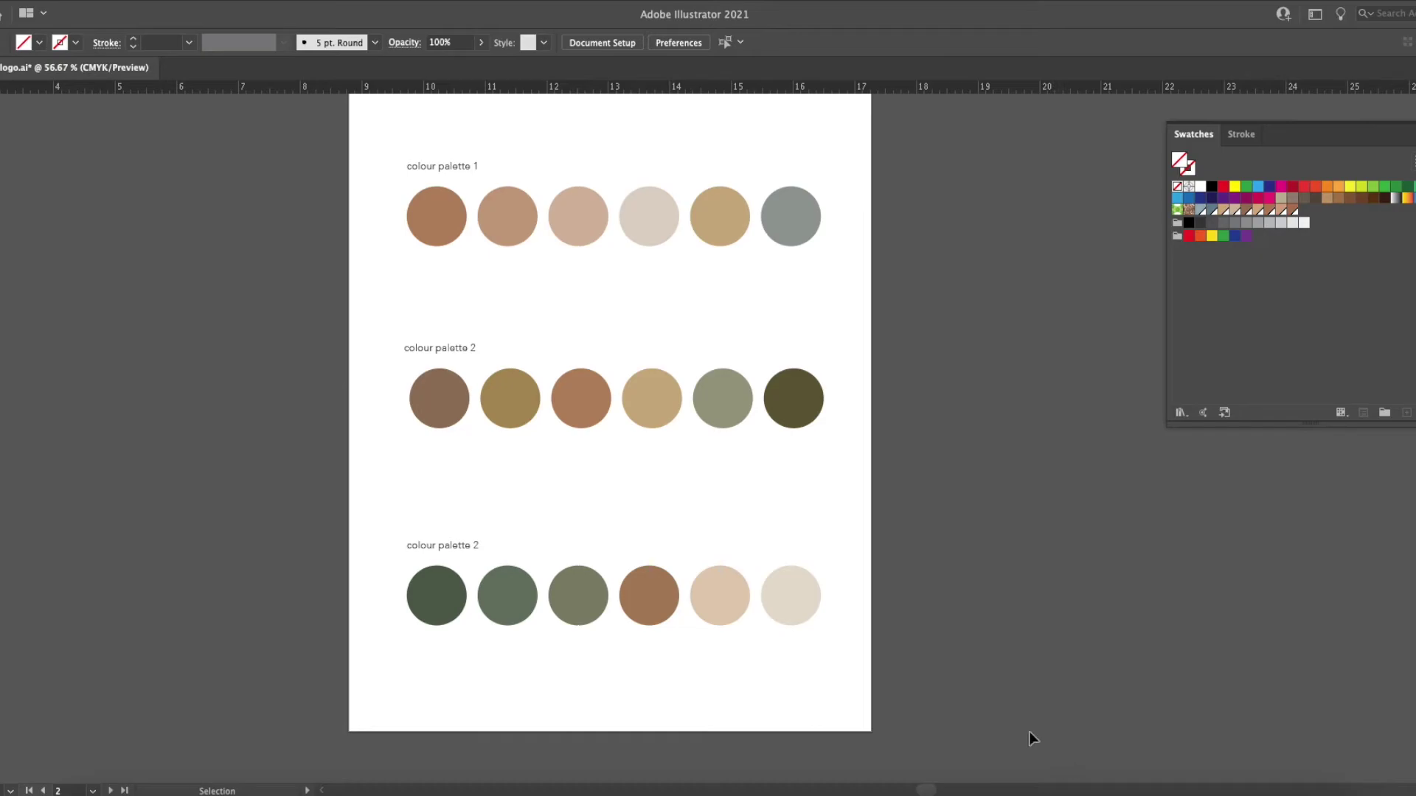
click(1071, 790)
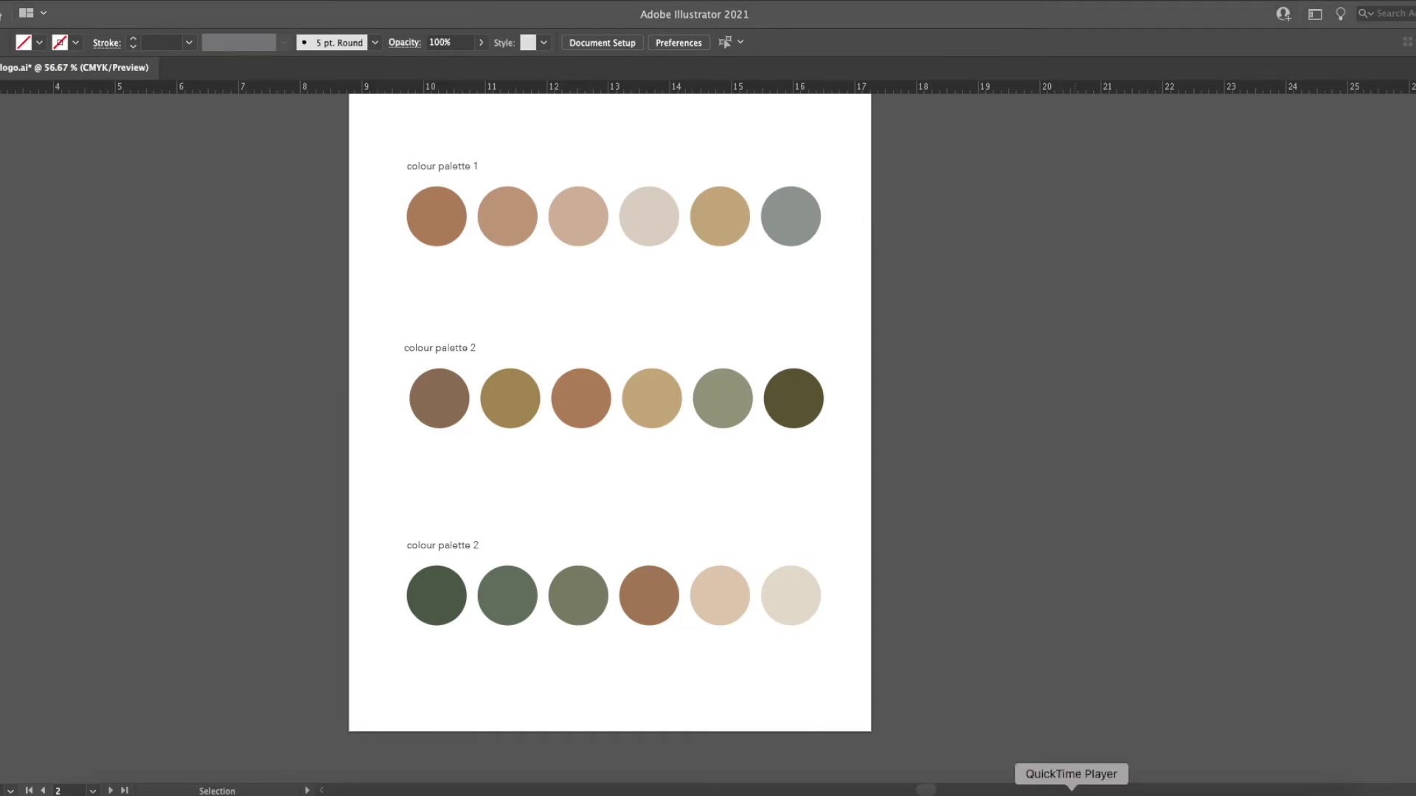
click(74, 0)
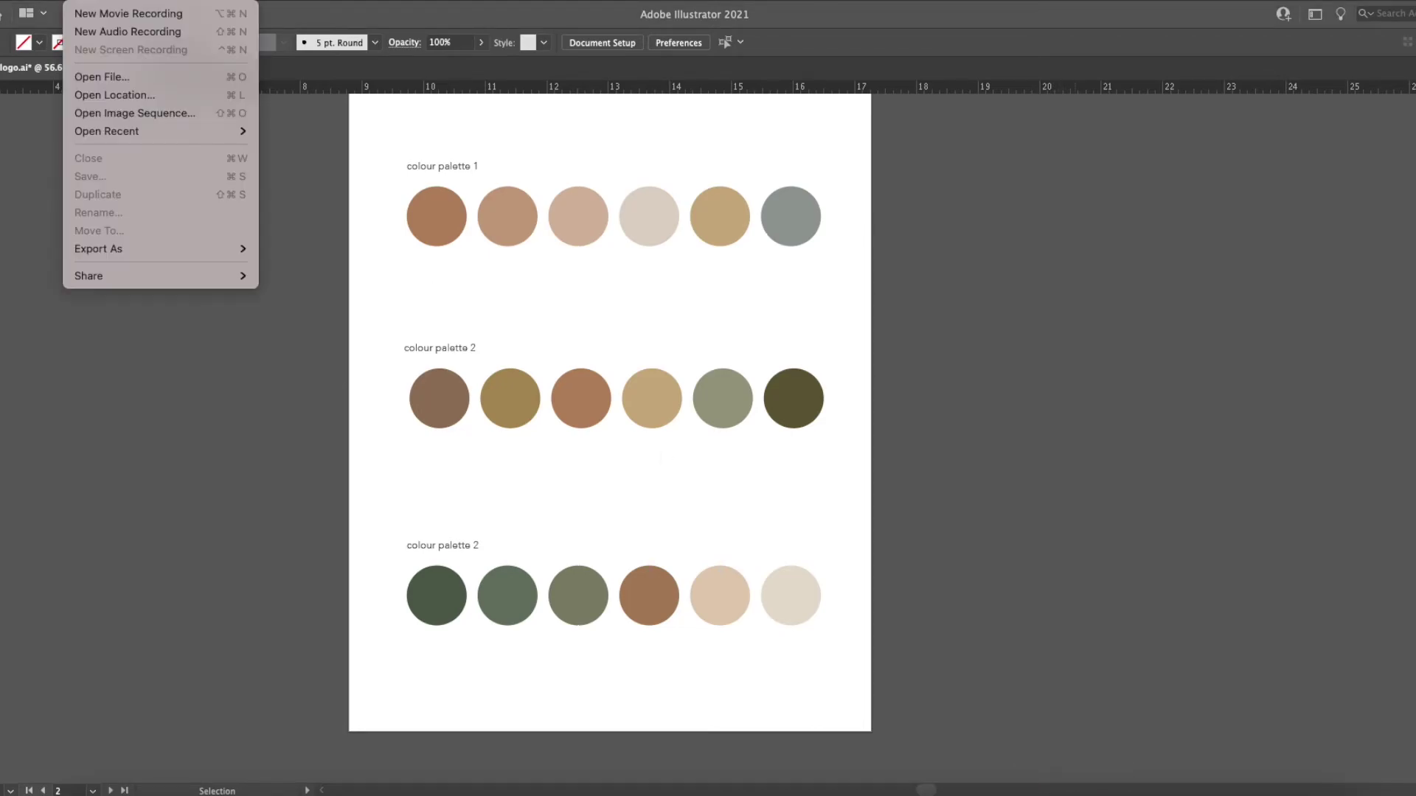
click(12, 108)
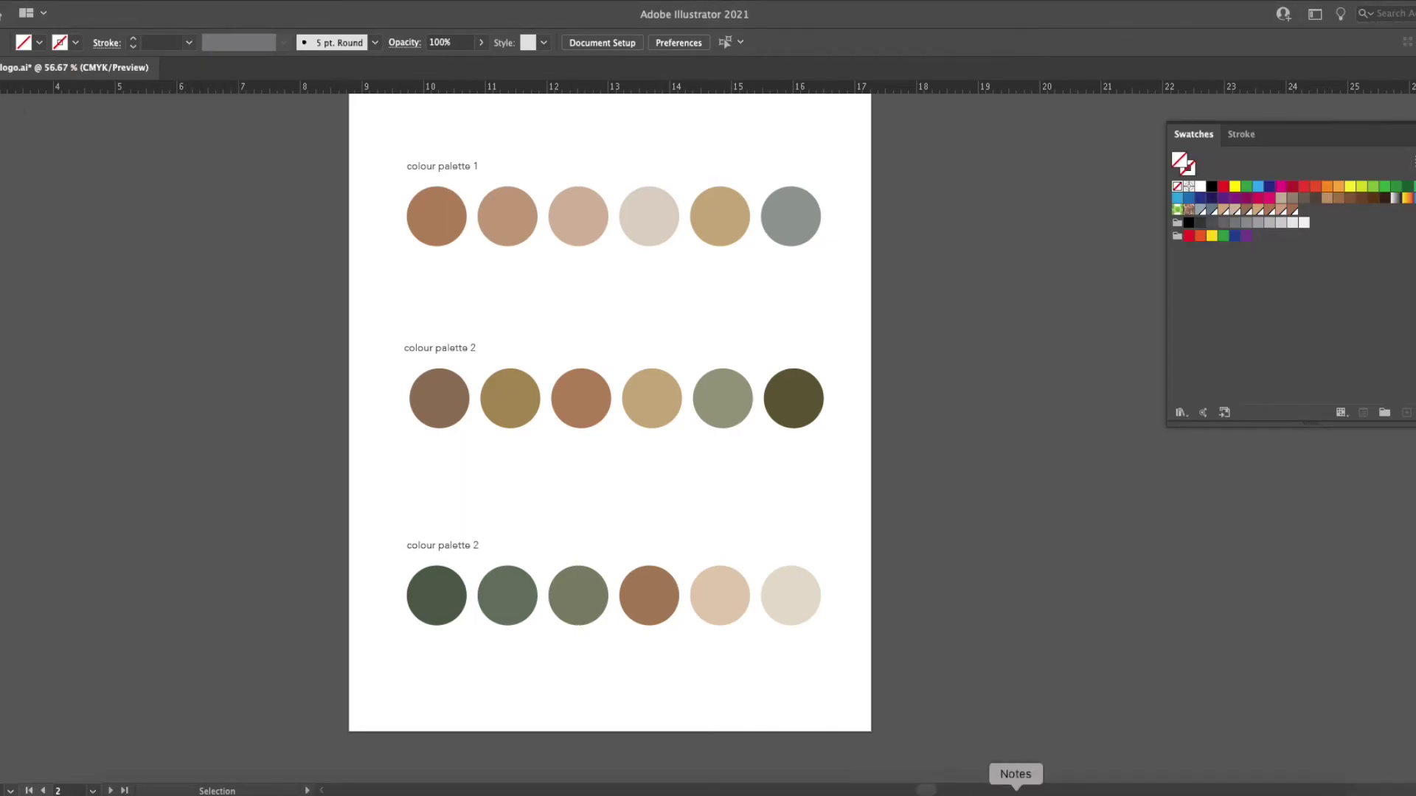
right_click(1070, 787)
click(1071, 769)
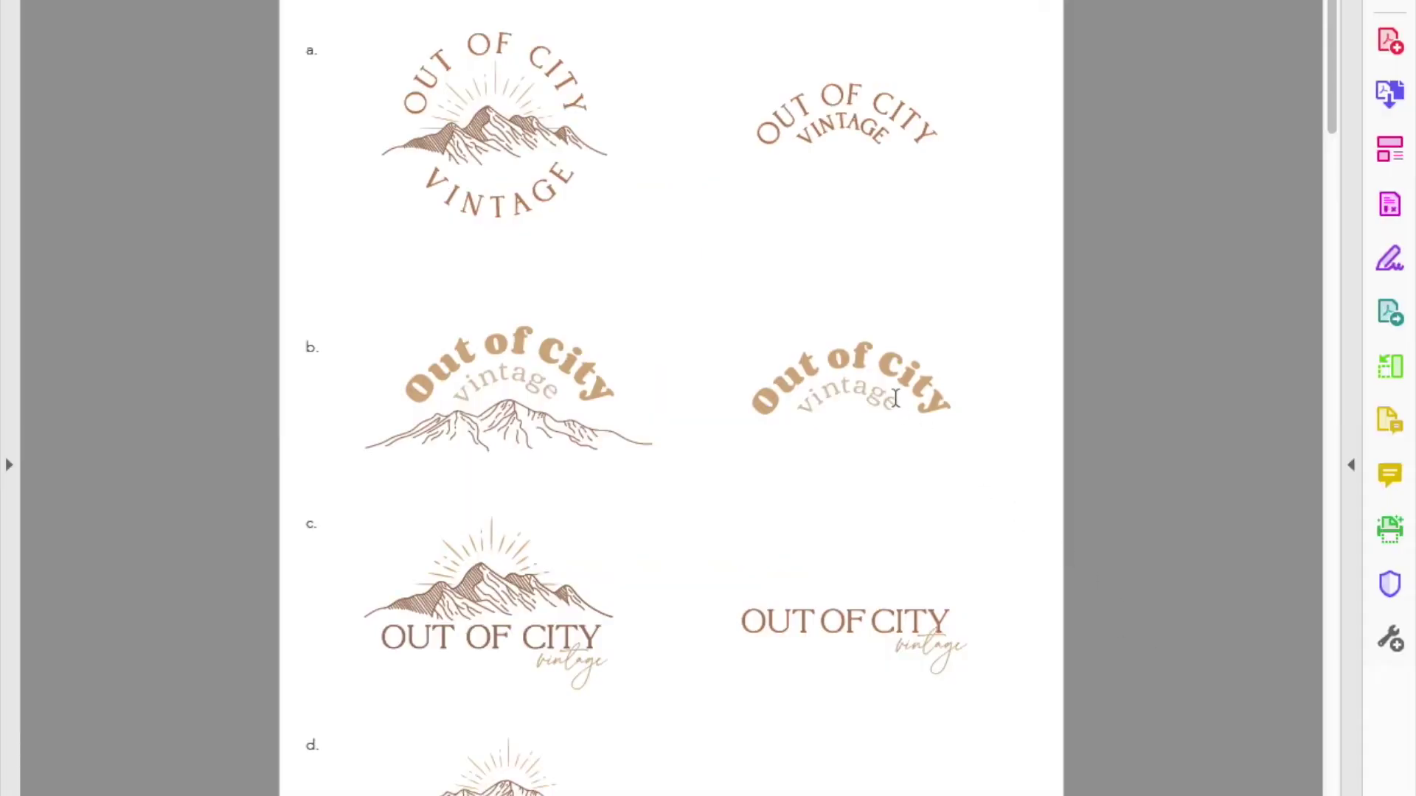
Read through the presentation PDF, examining the style 1 and style 2 logo pages, the colour palettes and the clothing tag mockups.
scroll(1115, 409, down, 15)
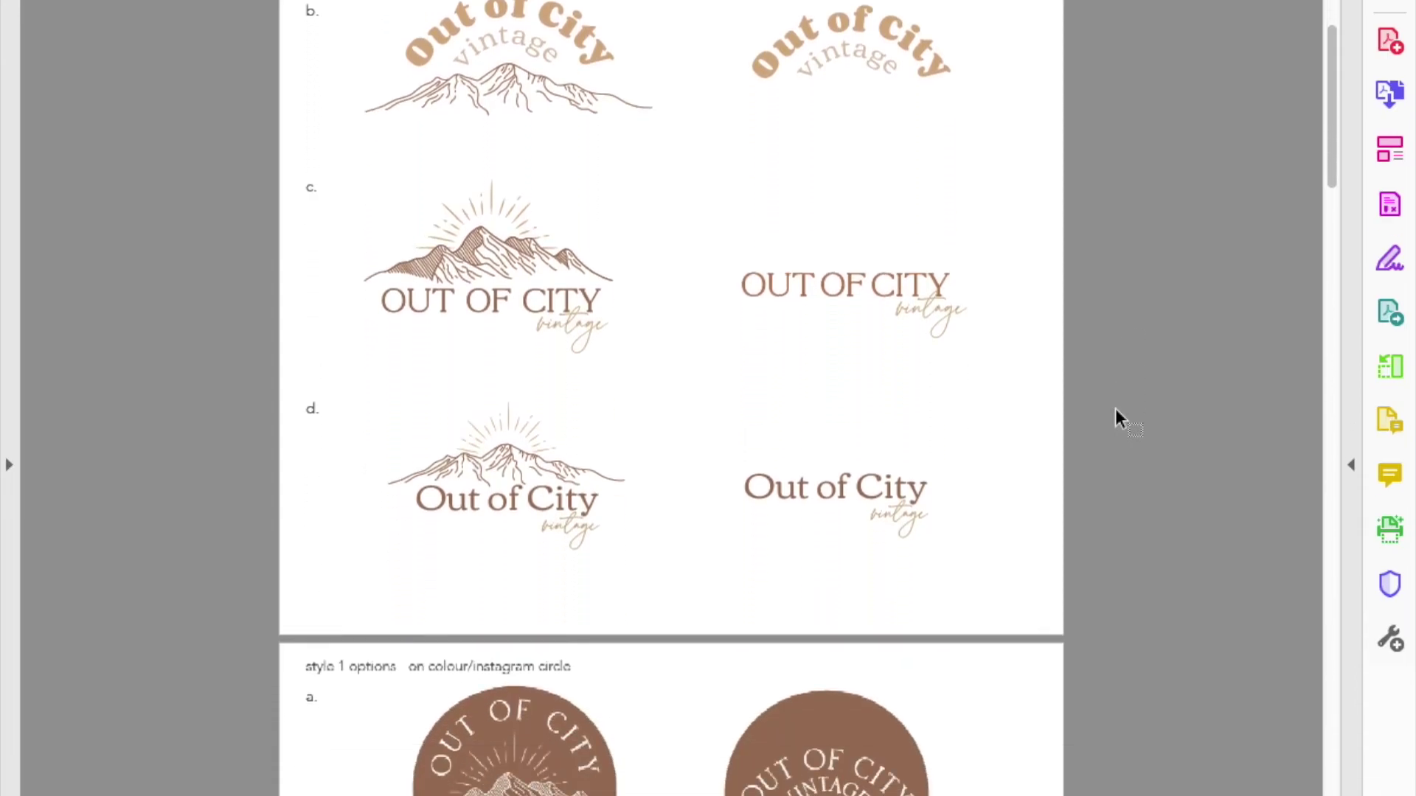
scroll(1115, 410, down, 9)
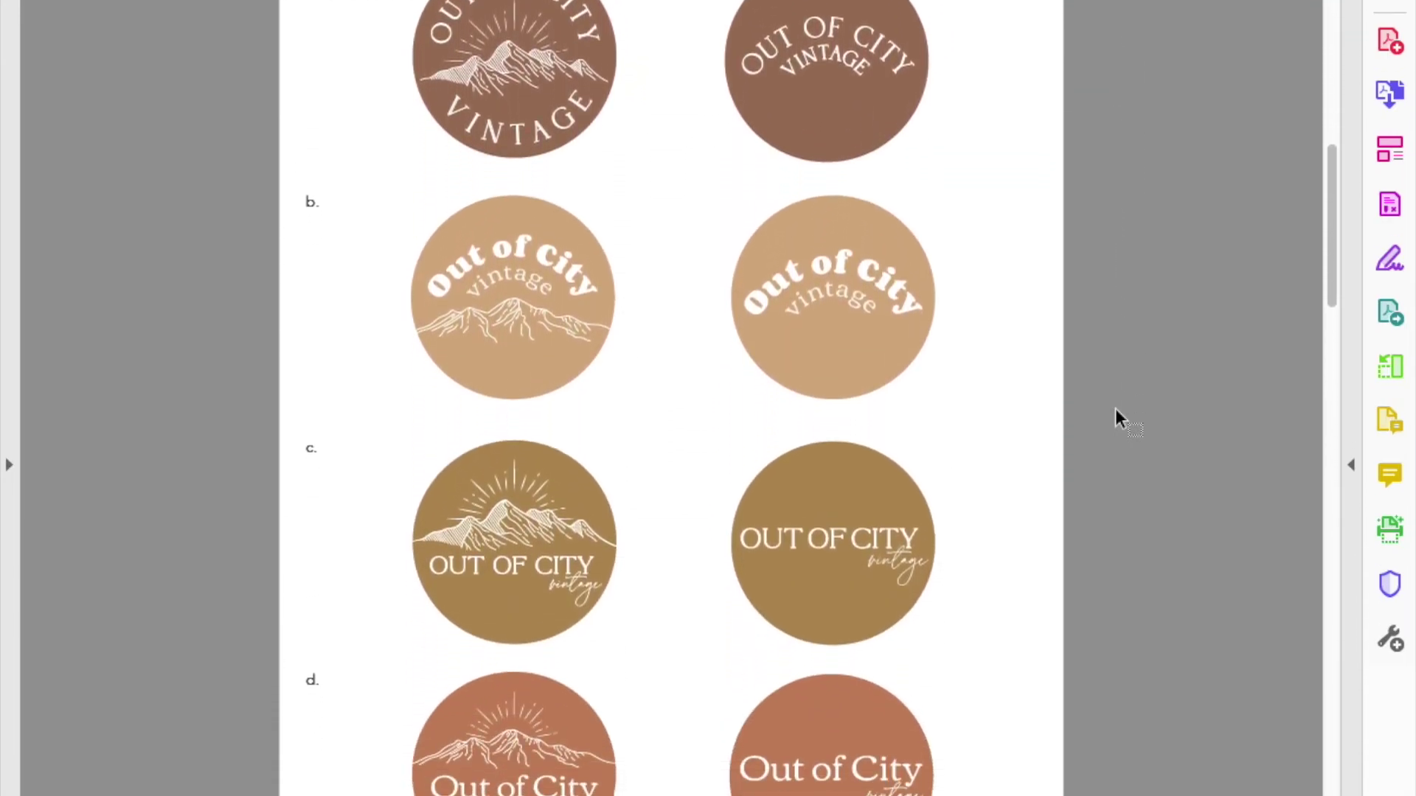
scroll(1115, 409, down, 13)
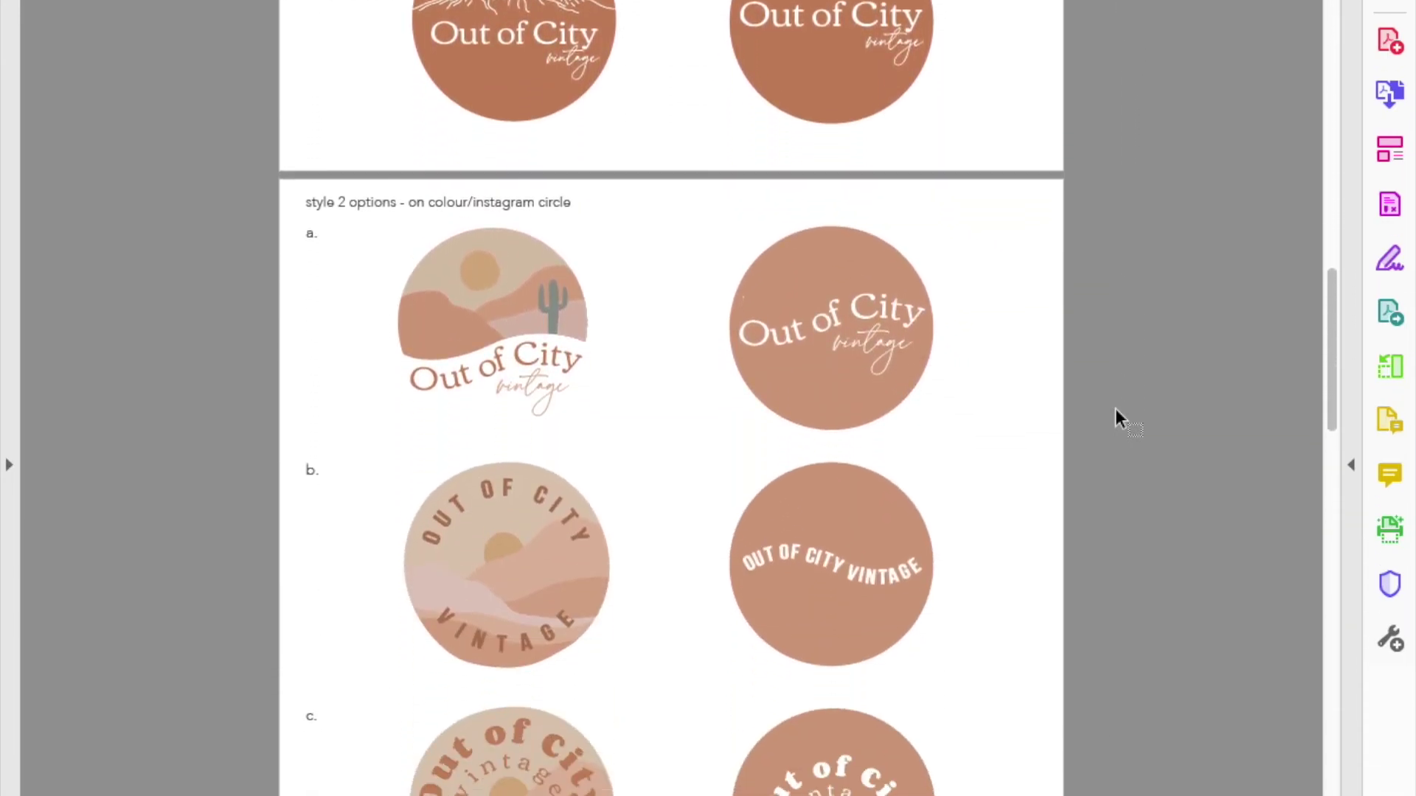
scroll(1115, 409, down, 8)
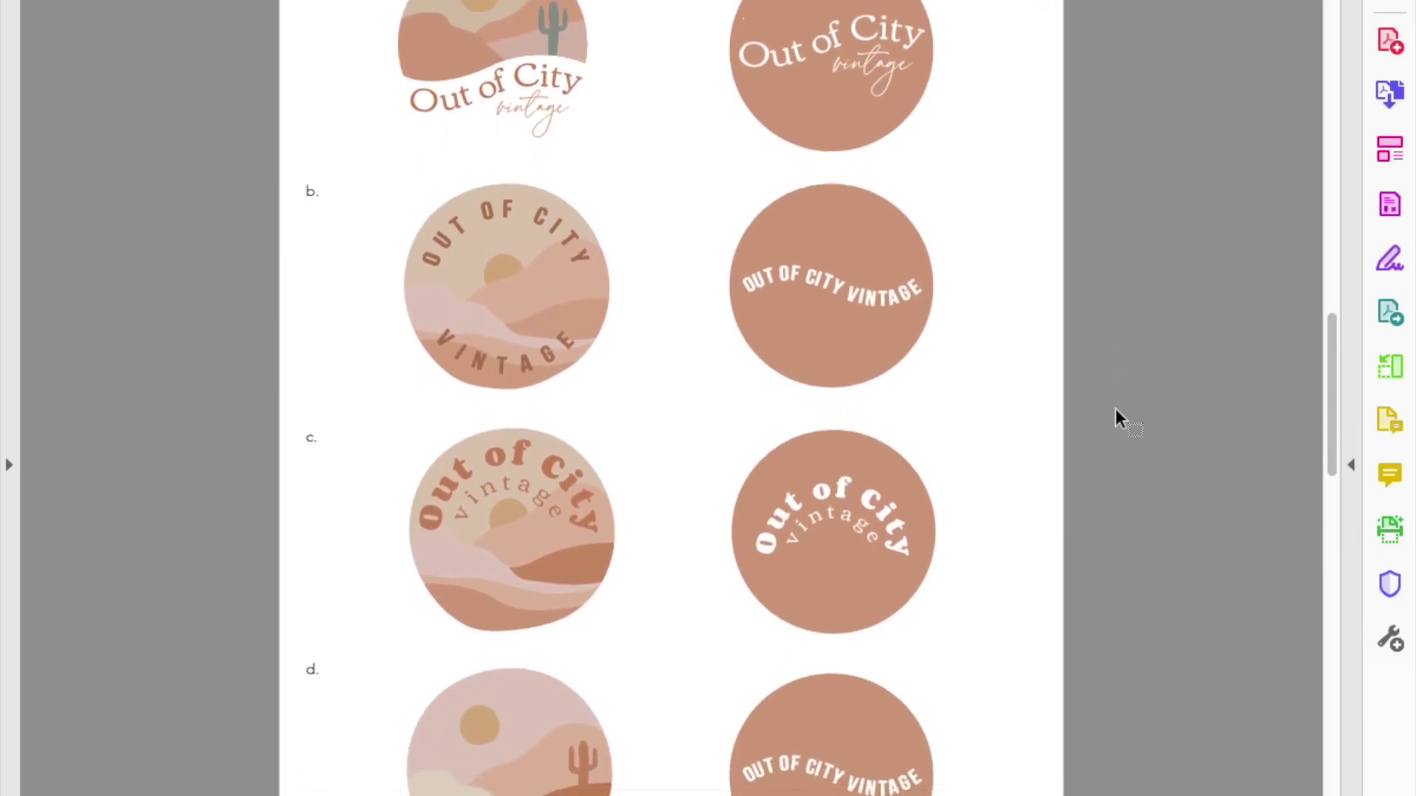
scroll(1115, 408, down, 10)
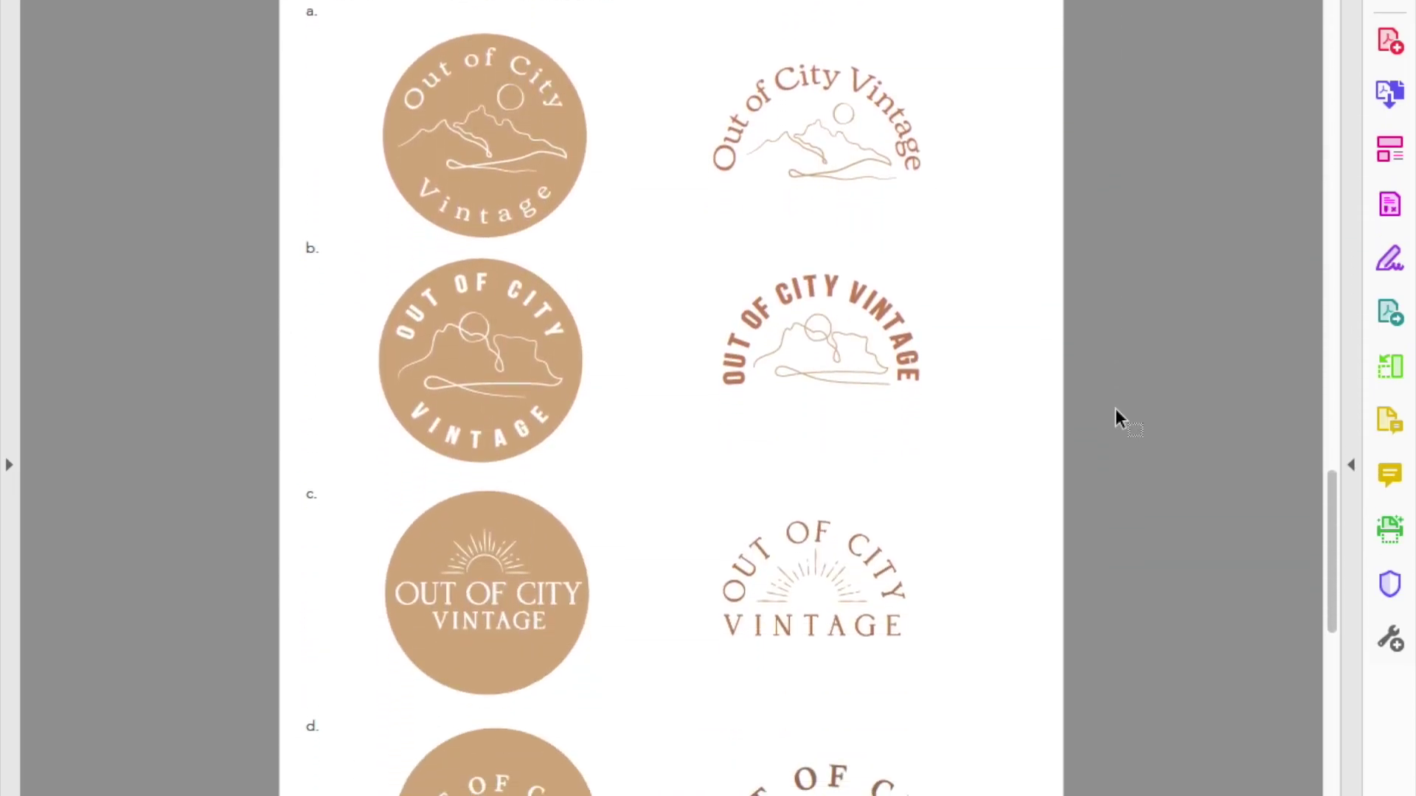
scroll(1115, 409, down, 15)
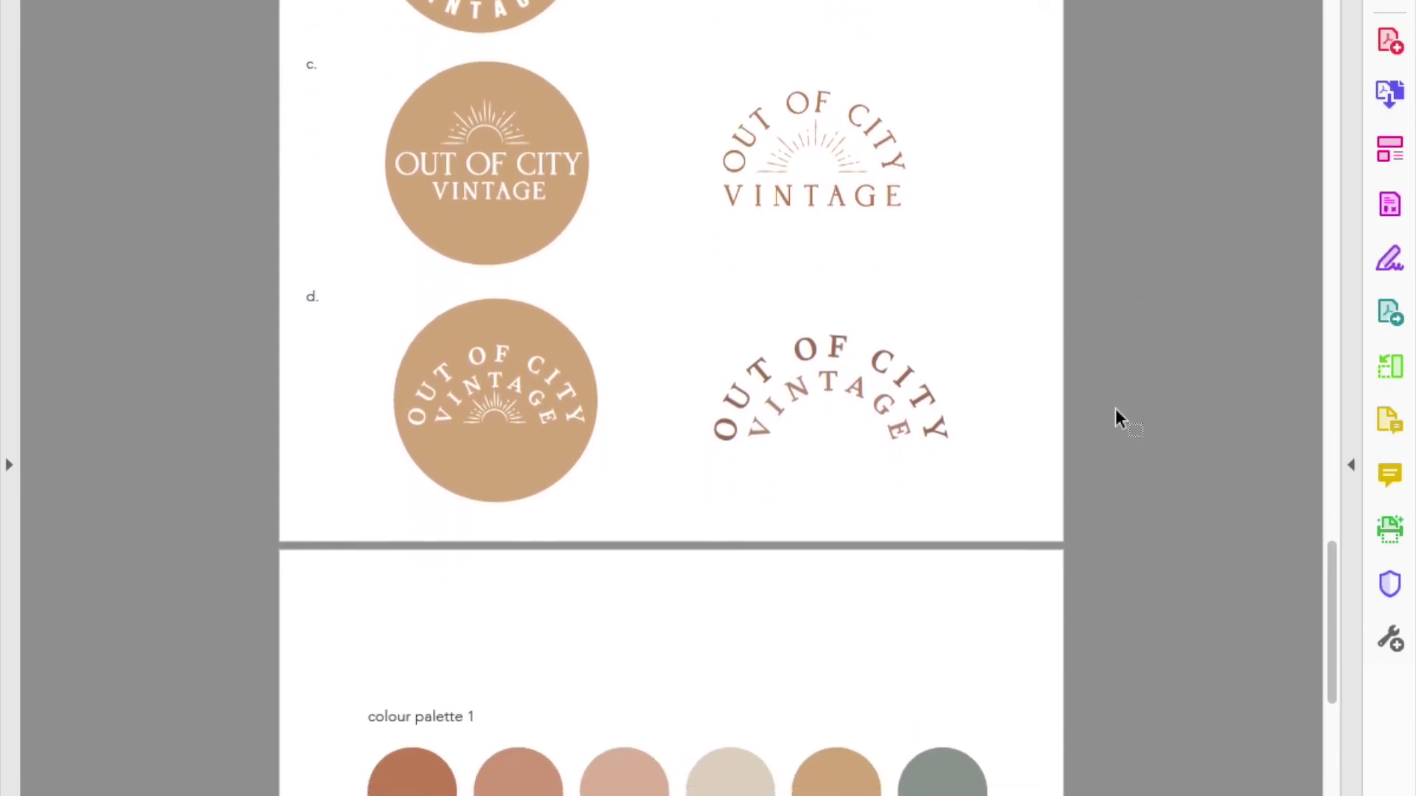
scroll(1115, 408, down, 12)
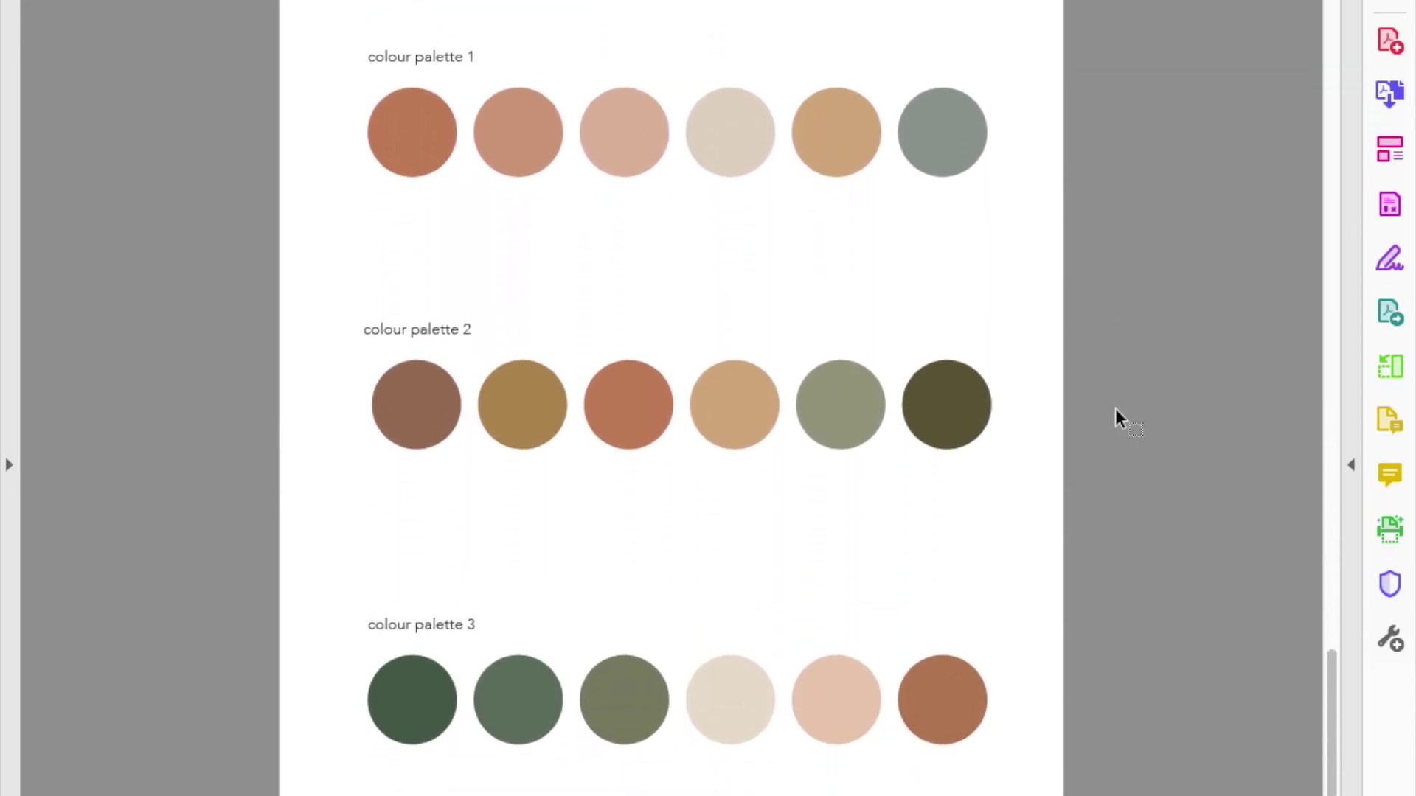
scroll(1115, 408, down, 7)
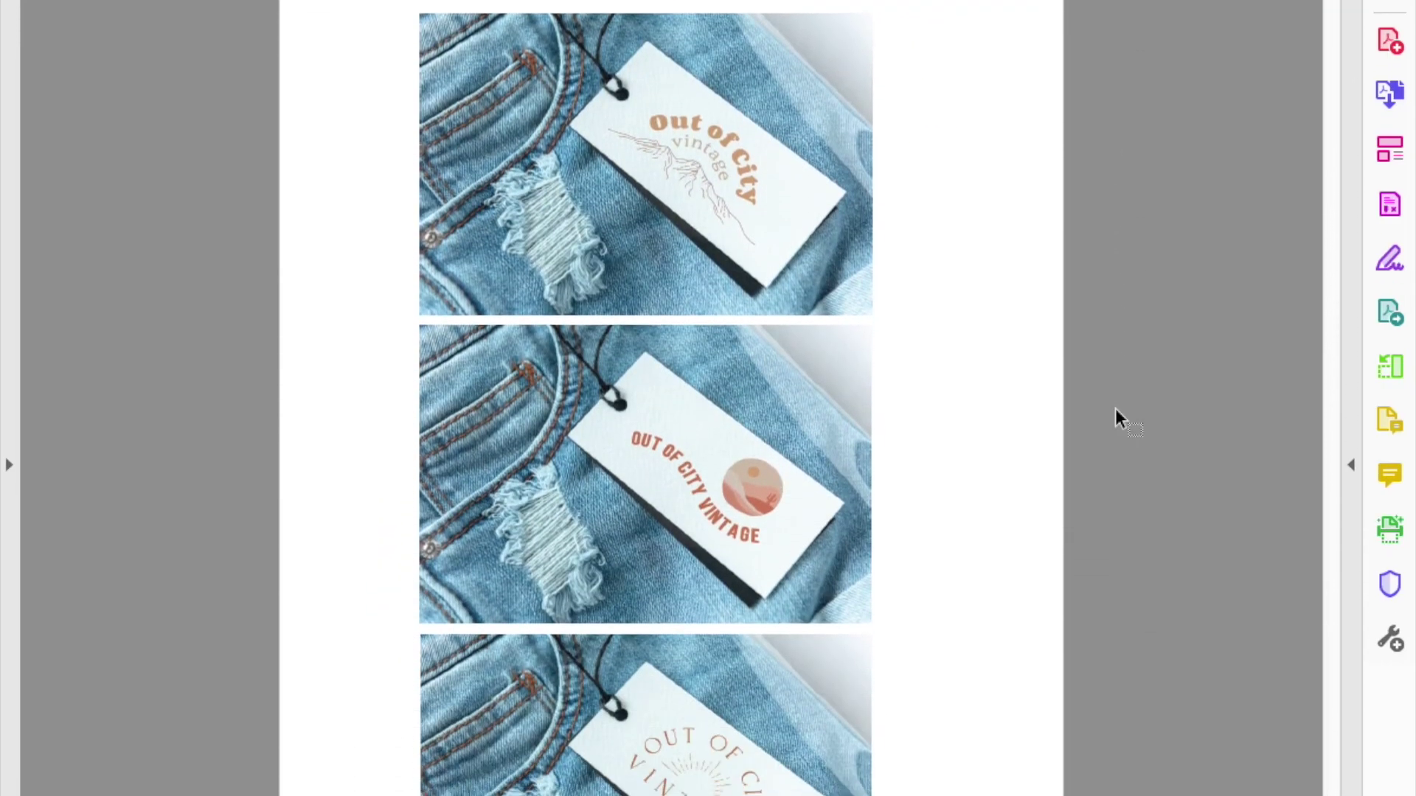